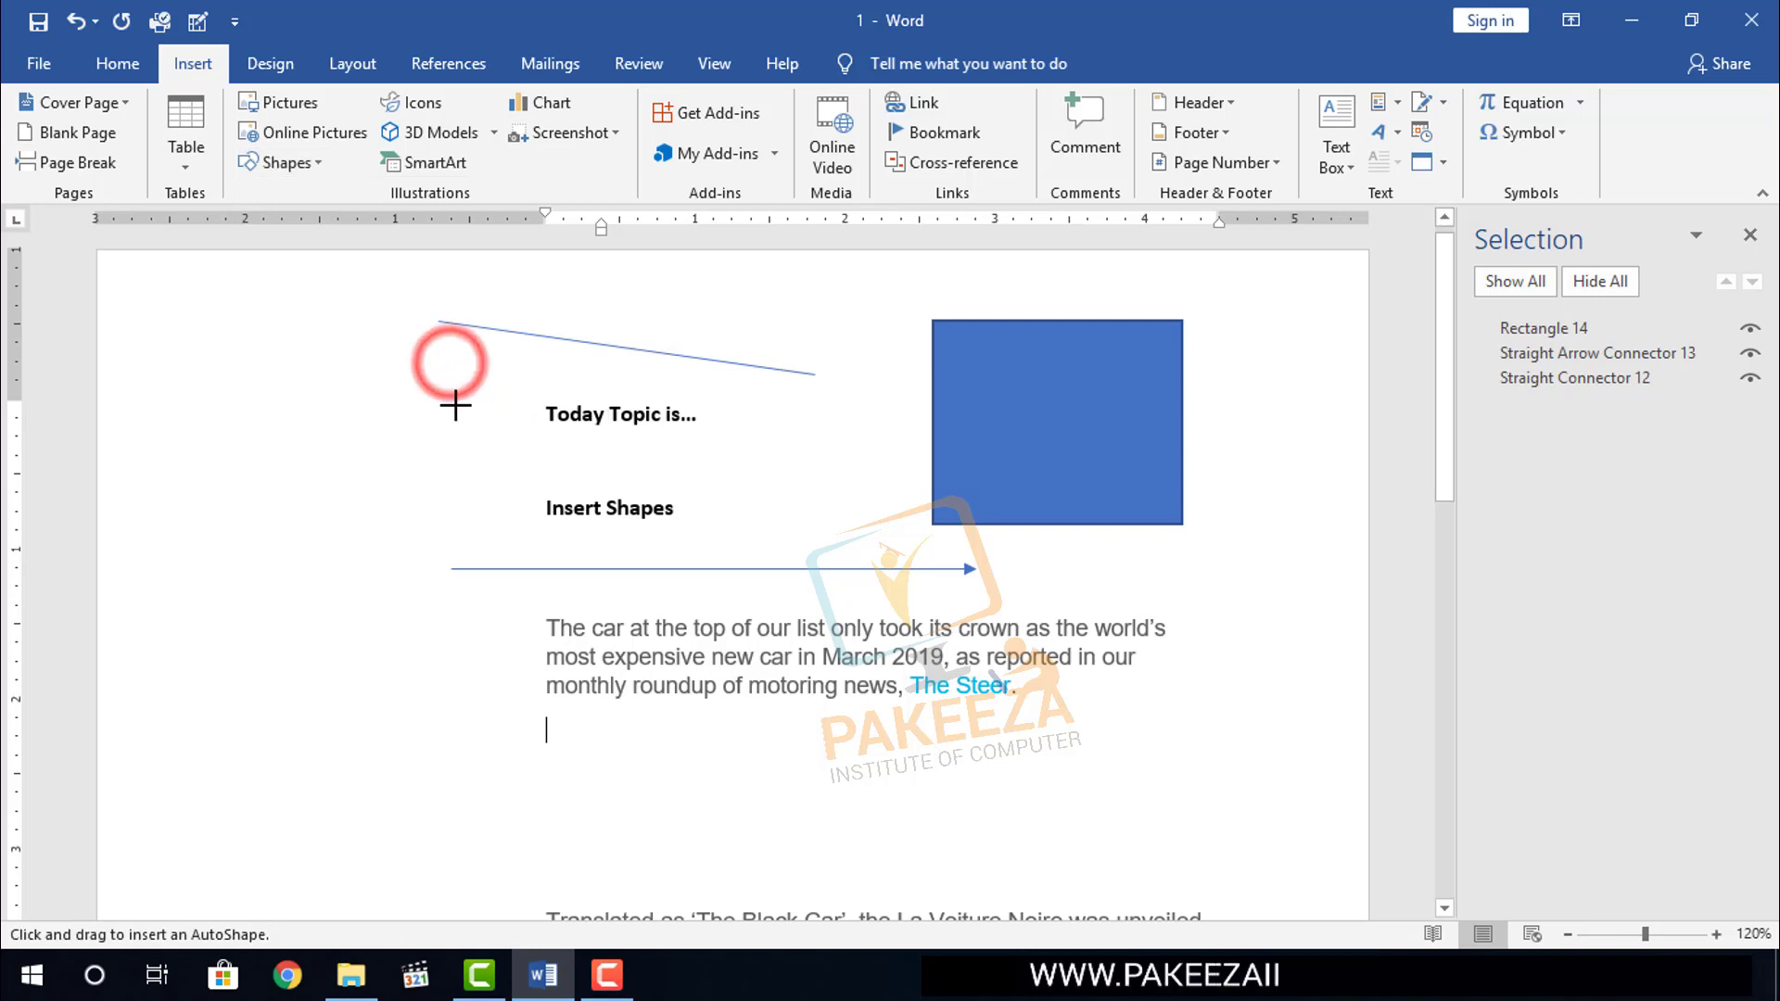
- Draw a diagonal-corners-rounded rectangle about 1.41 by 1.1 in beside the headings, and a moon about 1.5 by 1.47 in below it
{"action": "mouse_move", "coordinate": [290, 359]}
{"action": "left_mouse_down"}
{"action": "mouse_move", "coordinate": [314, 401]}
{"action": "mouse_move", "coordinate": [502, 525]}
{"action": "left_mouse_up"}
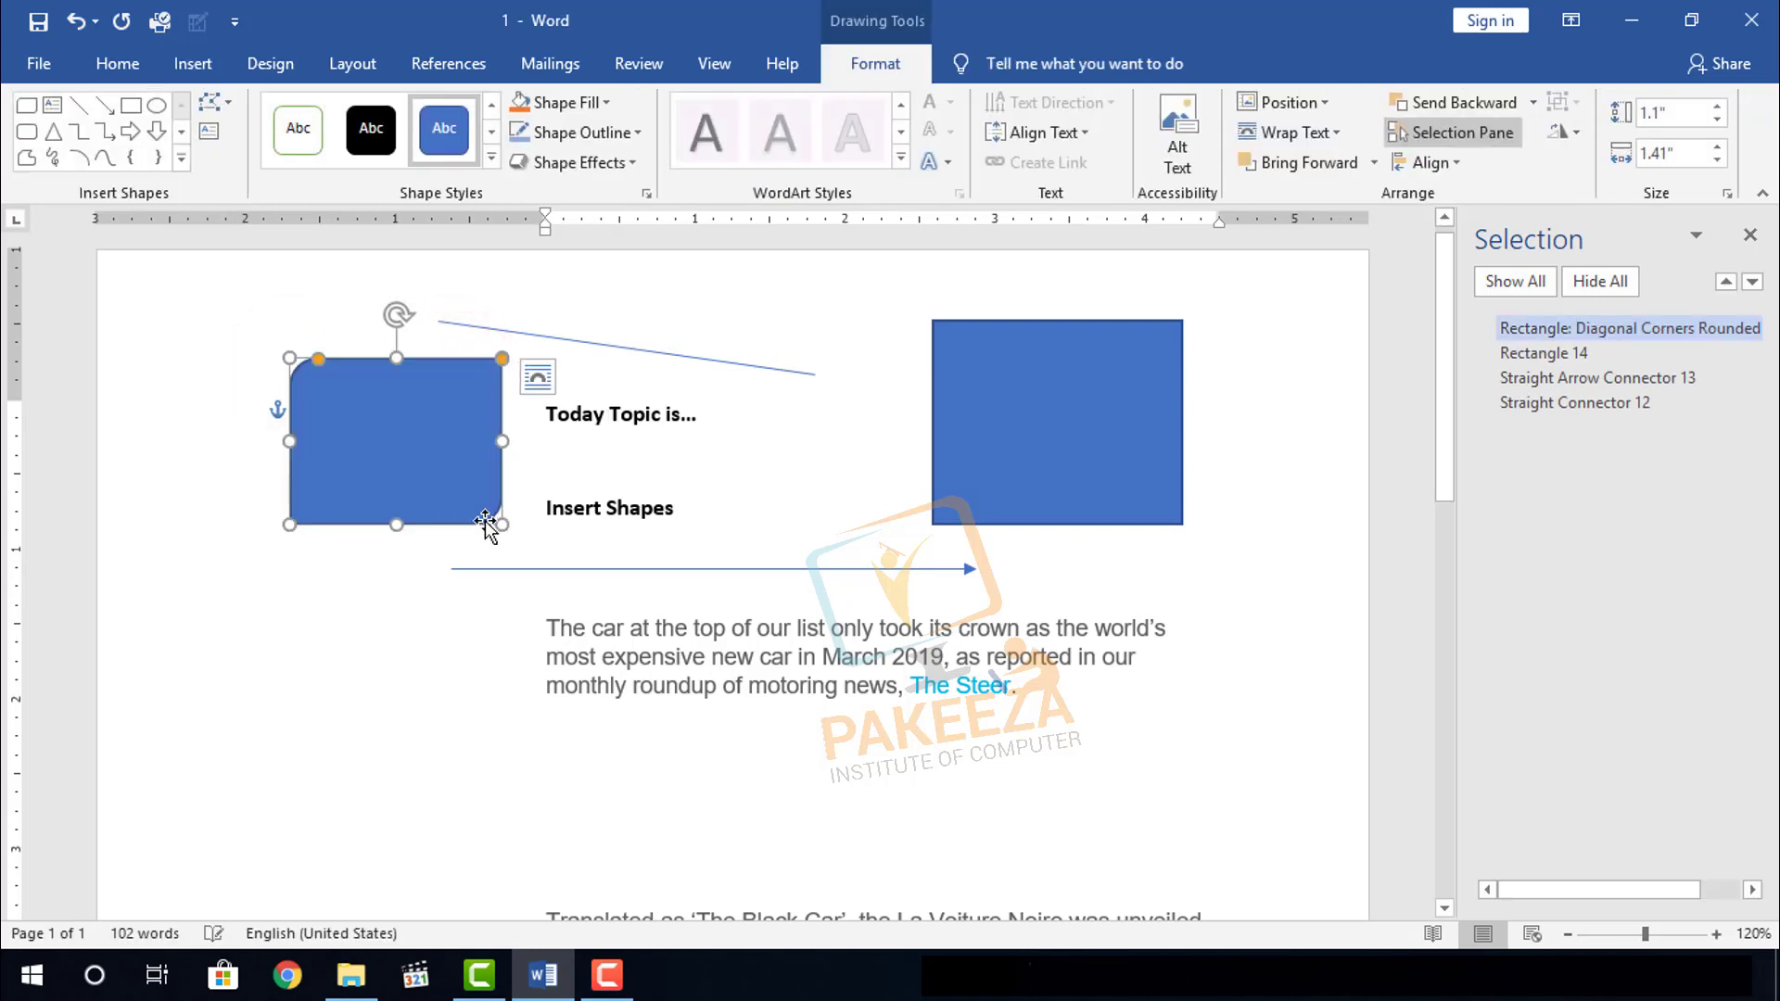
{"action": "left_click", "coordinate": [173, 65]}
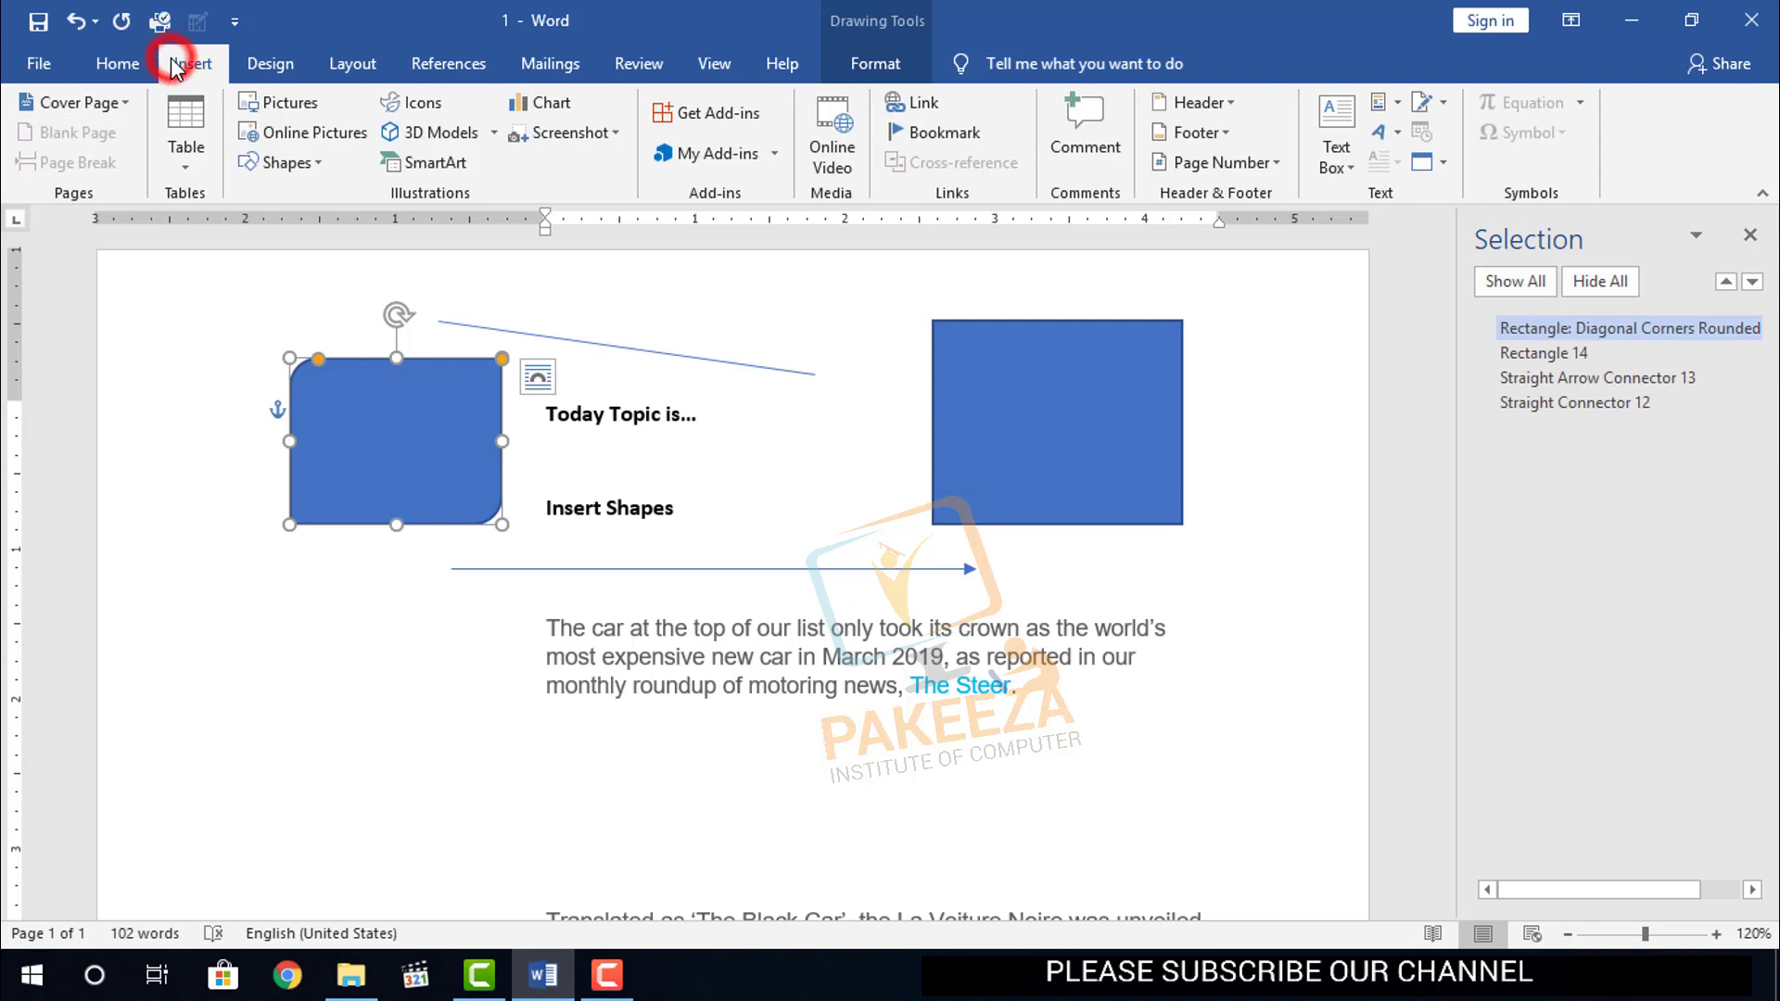
{"action": "left_click", "coordinate": [316, 164]}
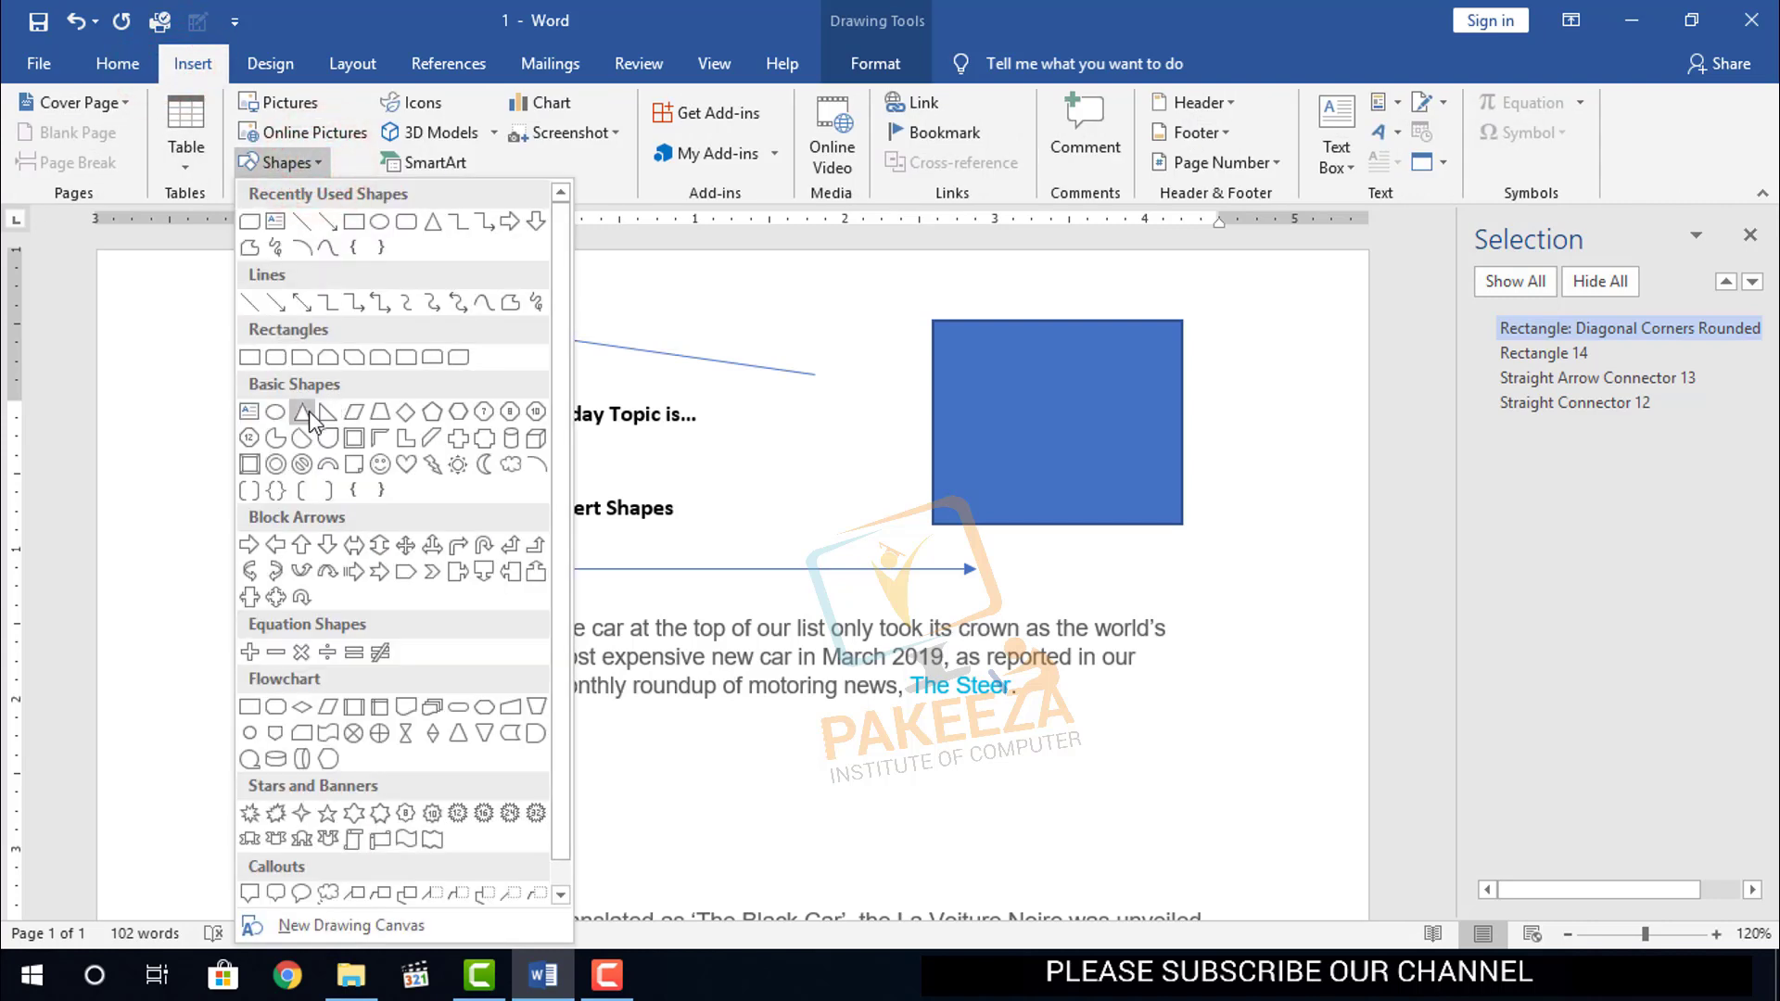
{"action": "left_click", "coordinate": [483, 468]}
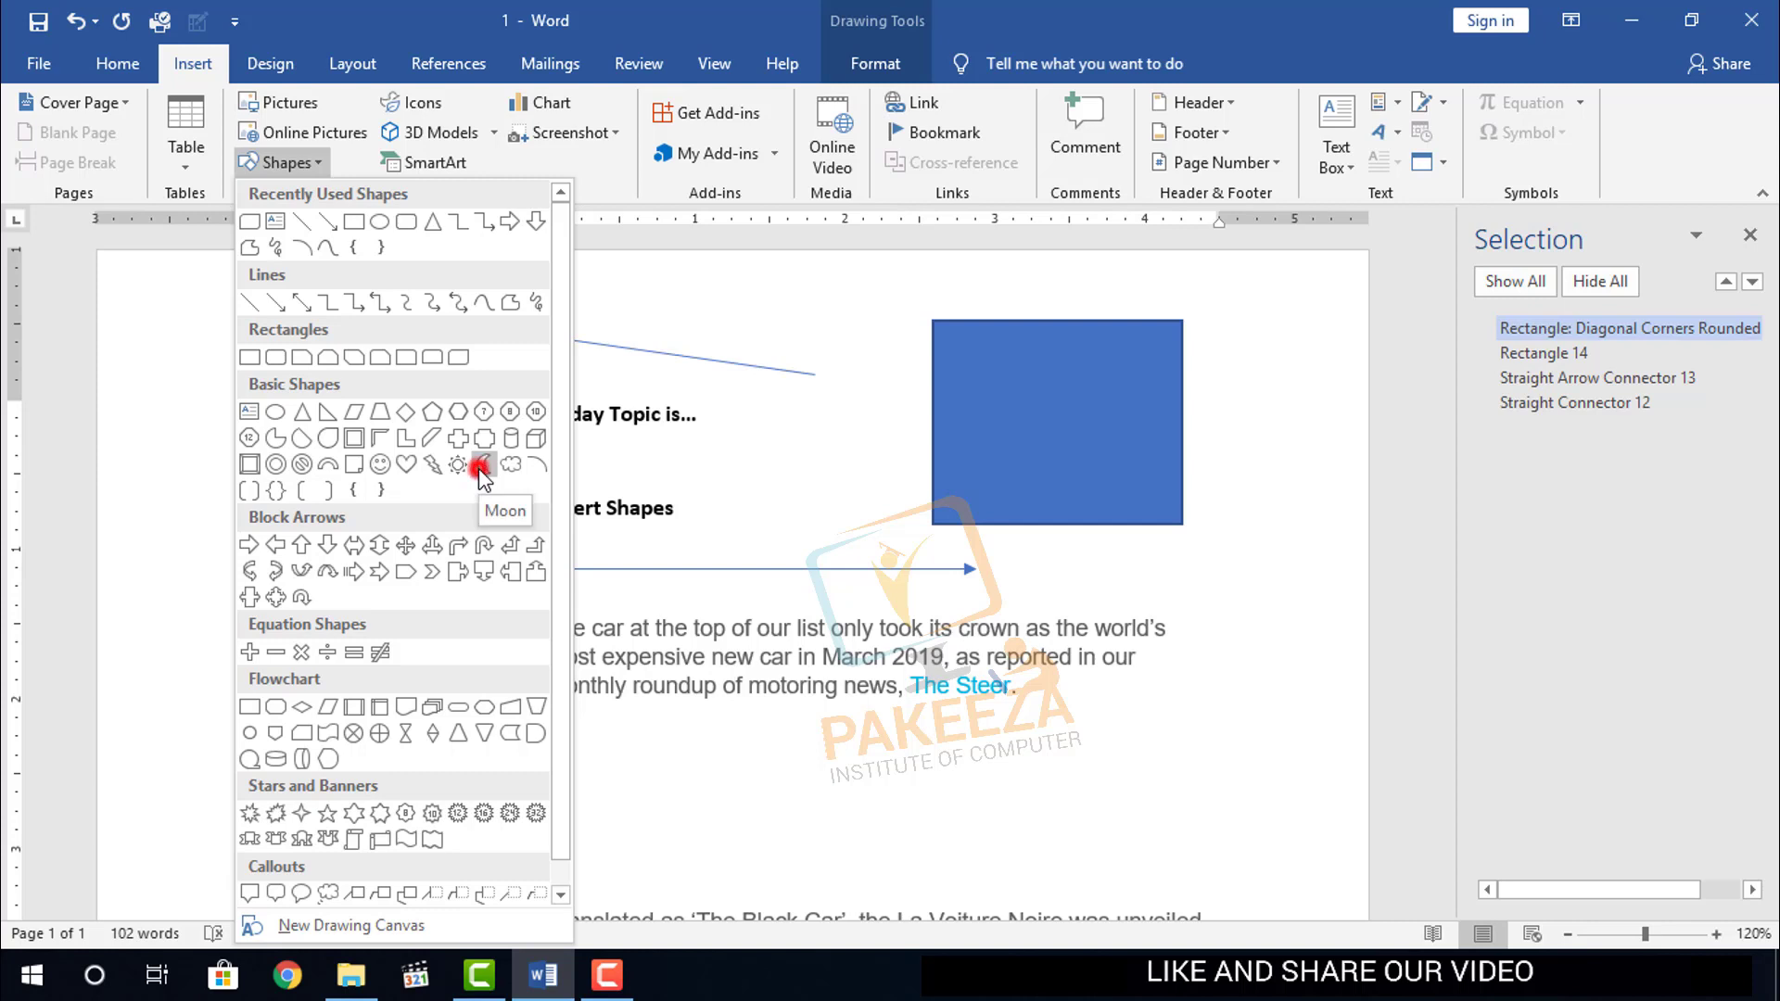
{"action": "left_click_drag", "start_coordinate": [253, 620], "coordinate": [479, 839]}
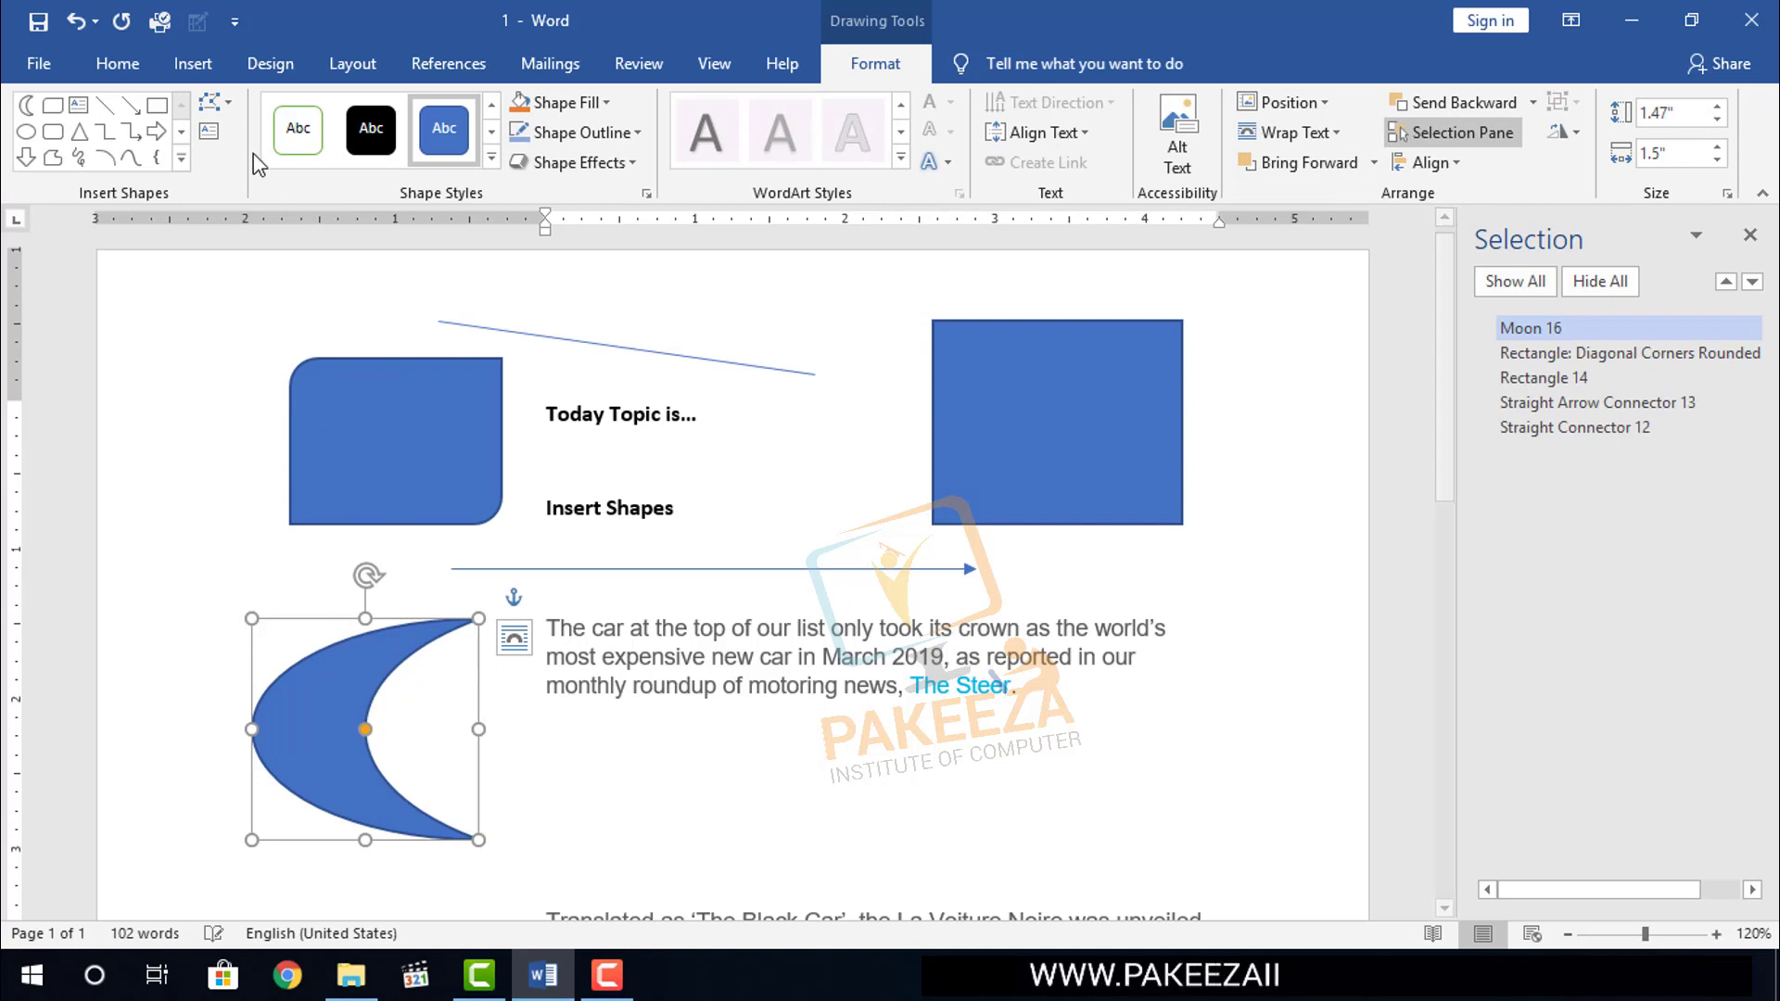
- Draw a smiley face about 0.93 in wide and 1.04 in tall in the gap between the two text paragraphs
{"action": "left_click", "coordinate": [192, 63]}
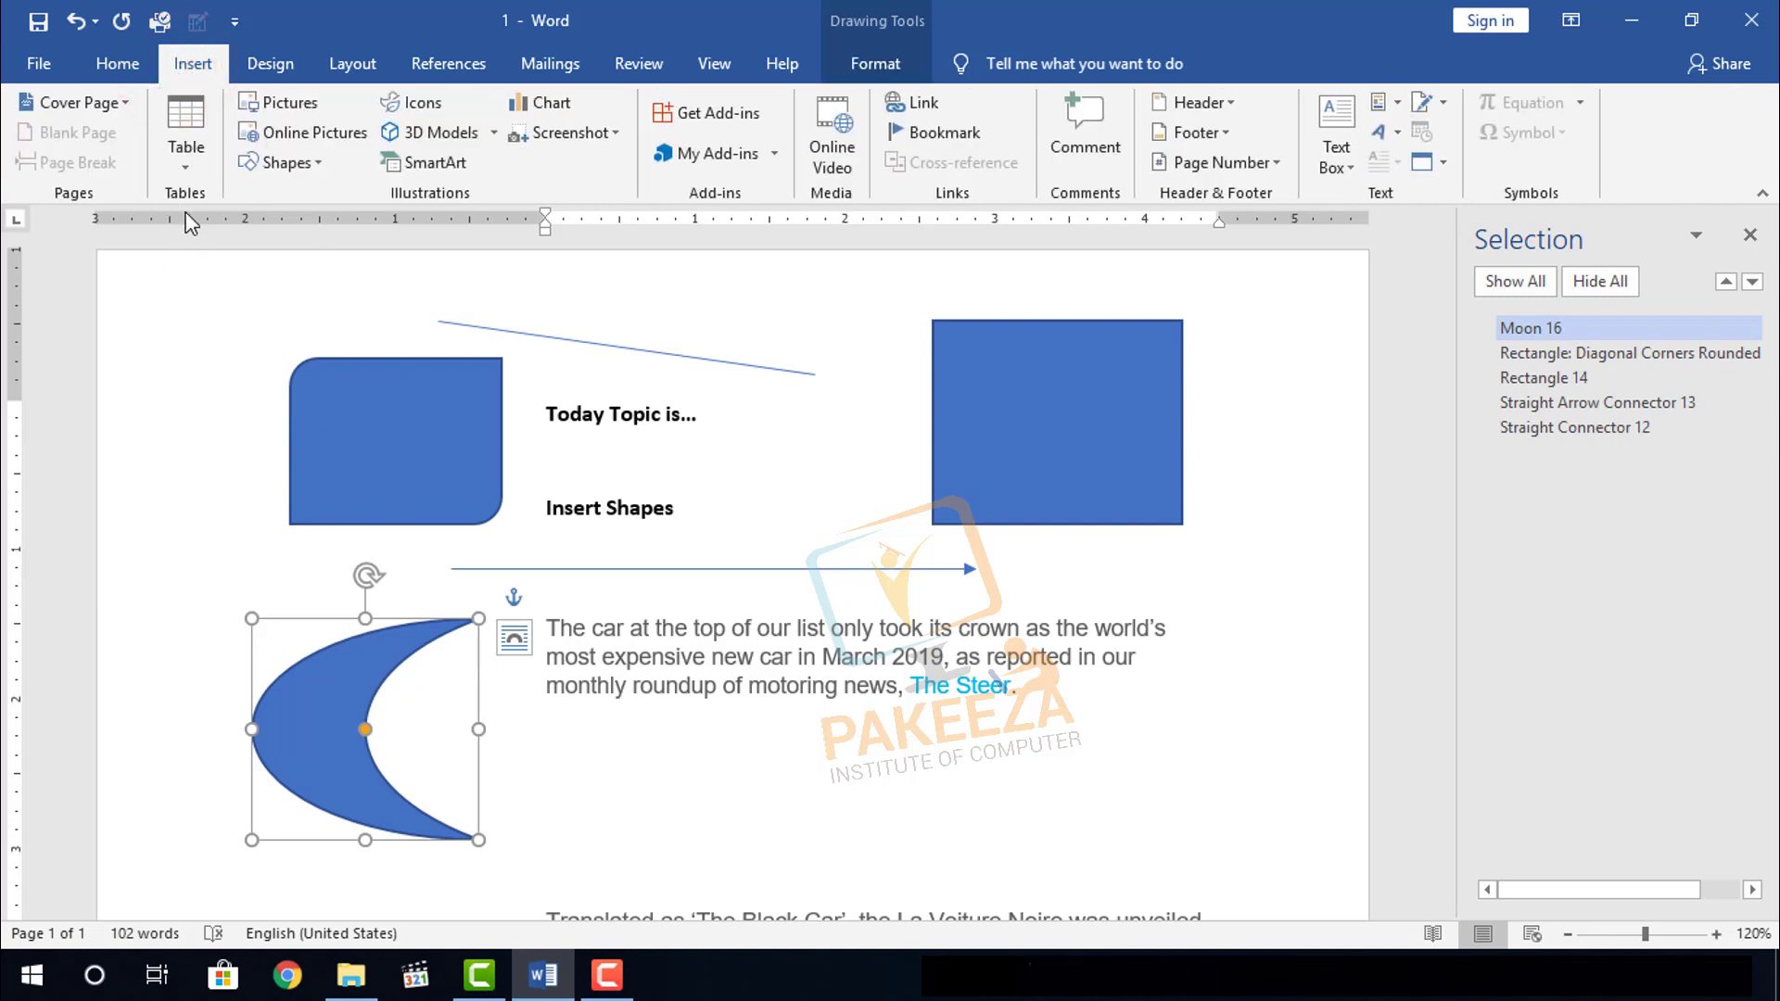
{"action": "left_click", "coordinate": [306, 165]}
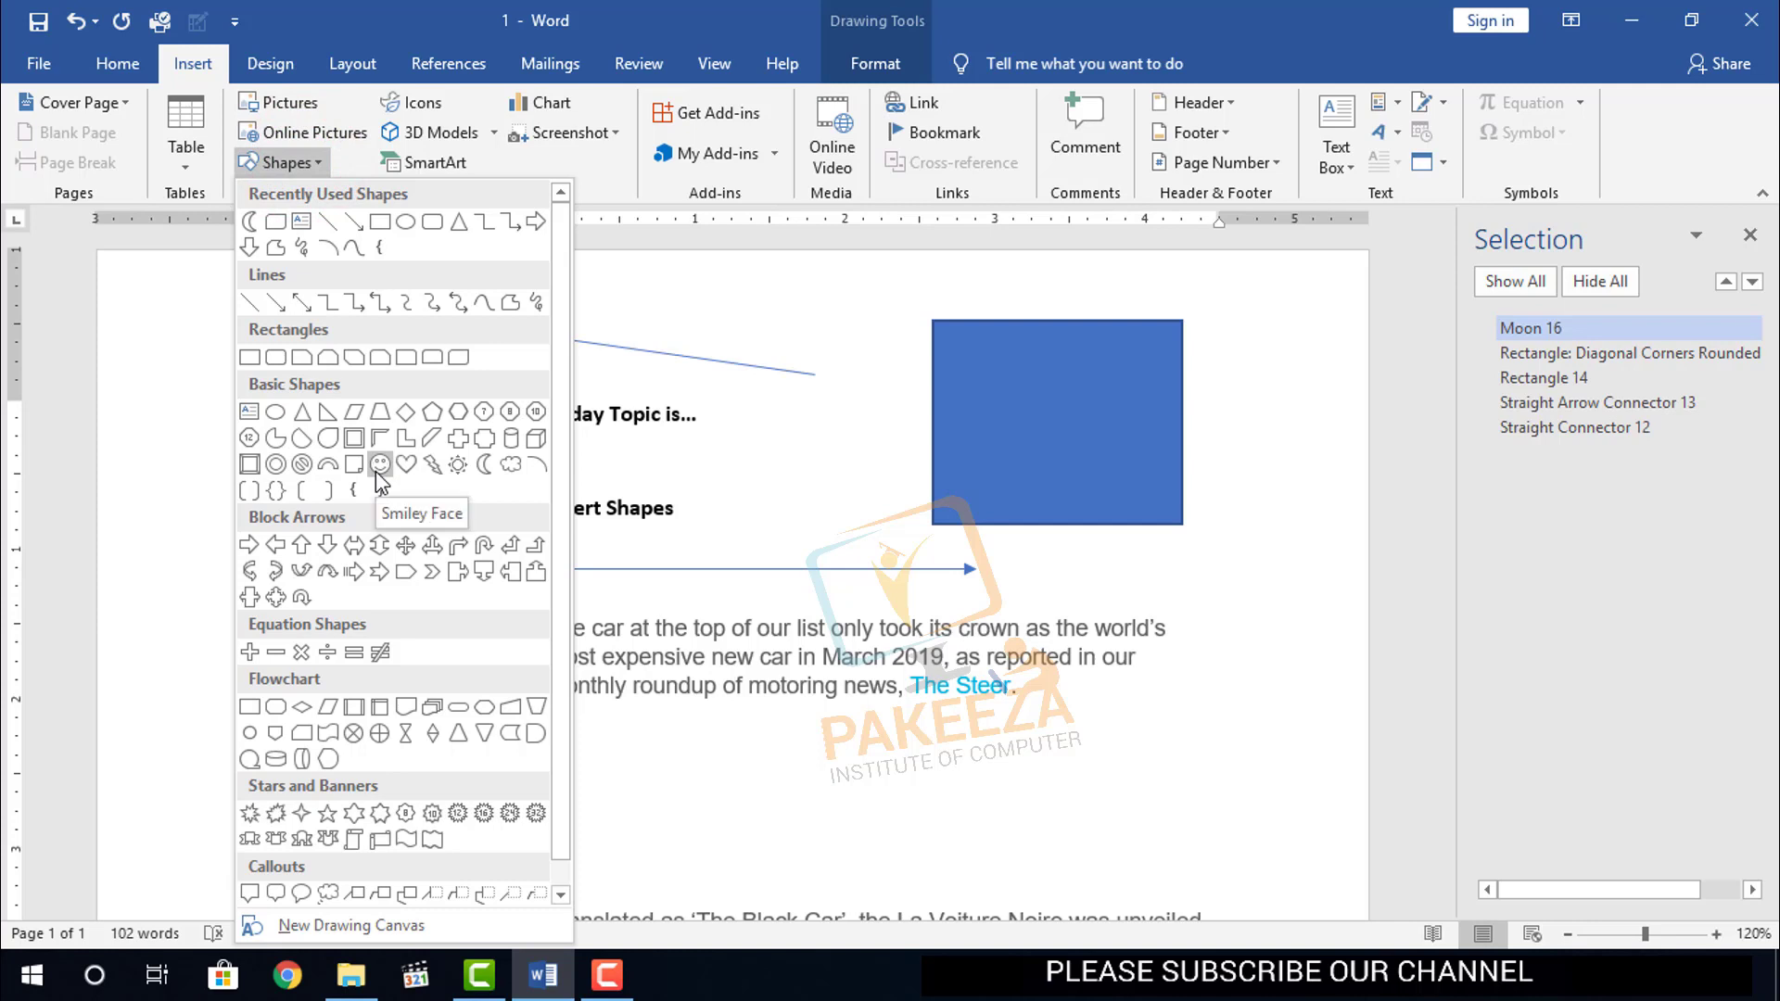
{"action": "left_click", "coordinate": [378, 466]}
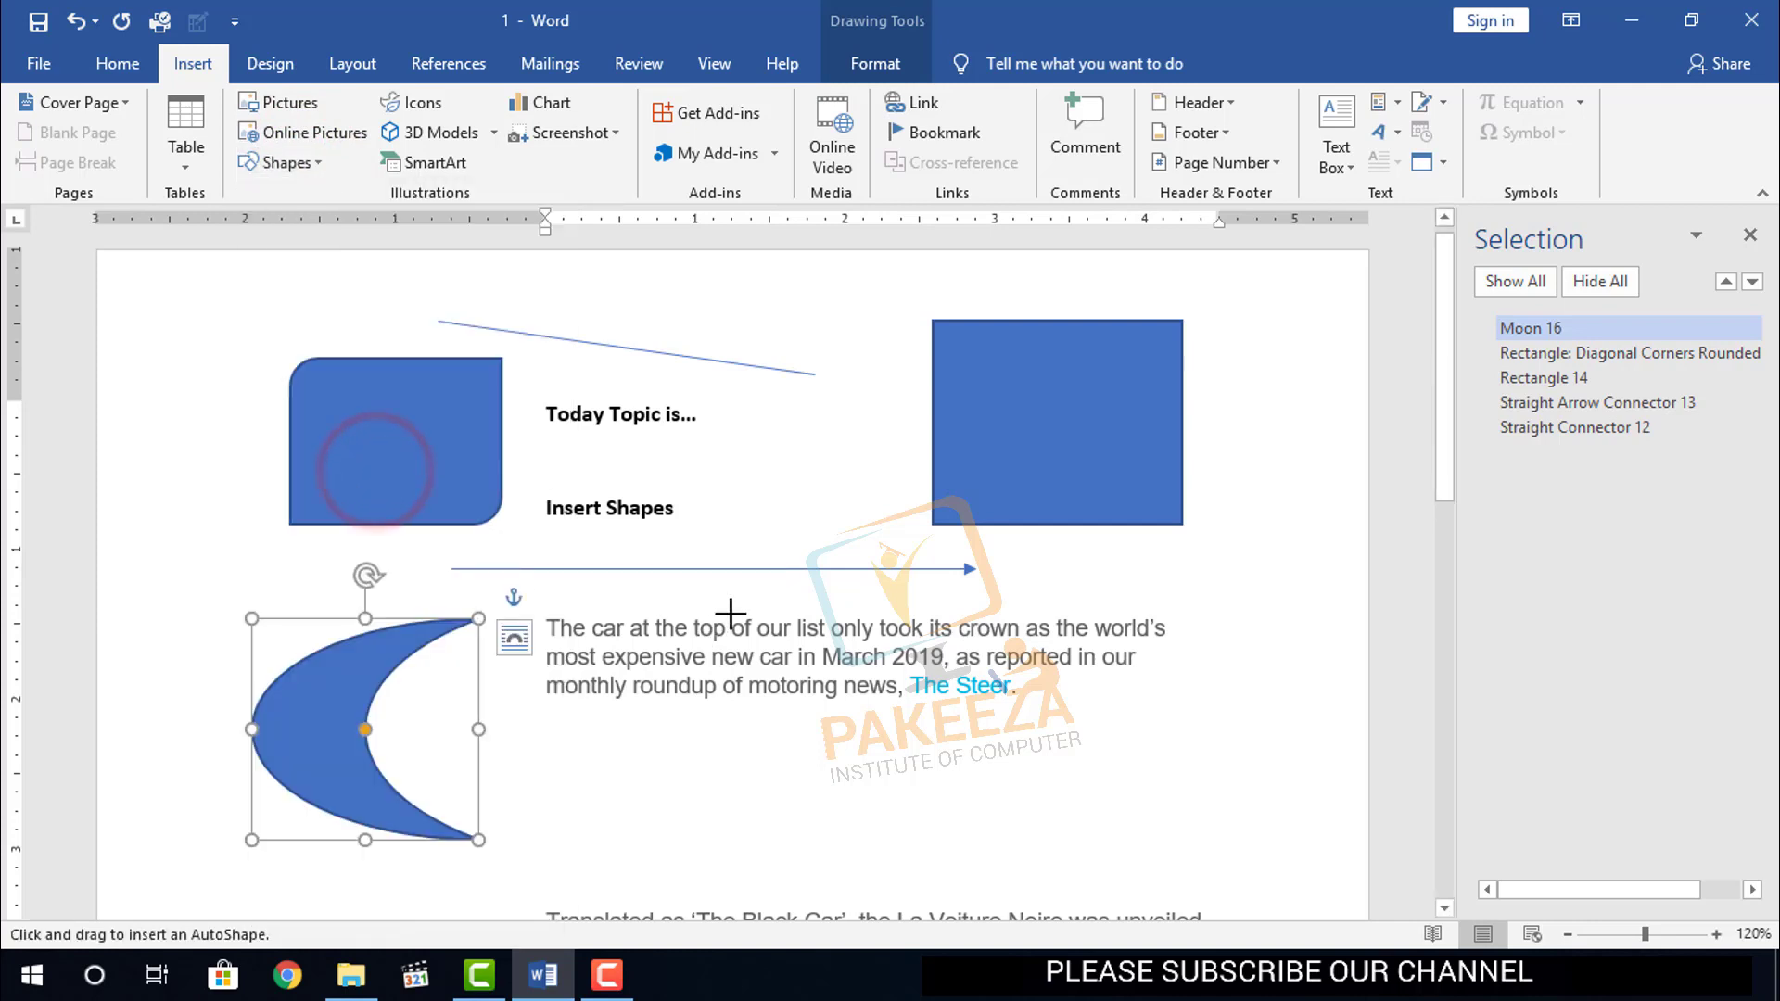
{"action": "scroll", "coordinate": [742, 649], "scroll_direction": "down", "scroll_amount": 1}
{"action": "mouse_move", "coordinate": [742, 663]}
{"action": "left_mouse_down"}
{"action": "mouse_move", "coordinate": [810, 779]}
{"action": "mouse_move", "coordinate": [883, 821]}
{"action": "left_mouse_up"}
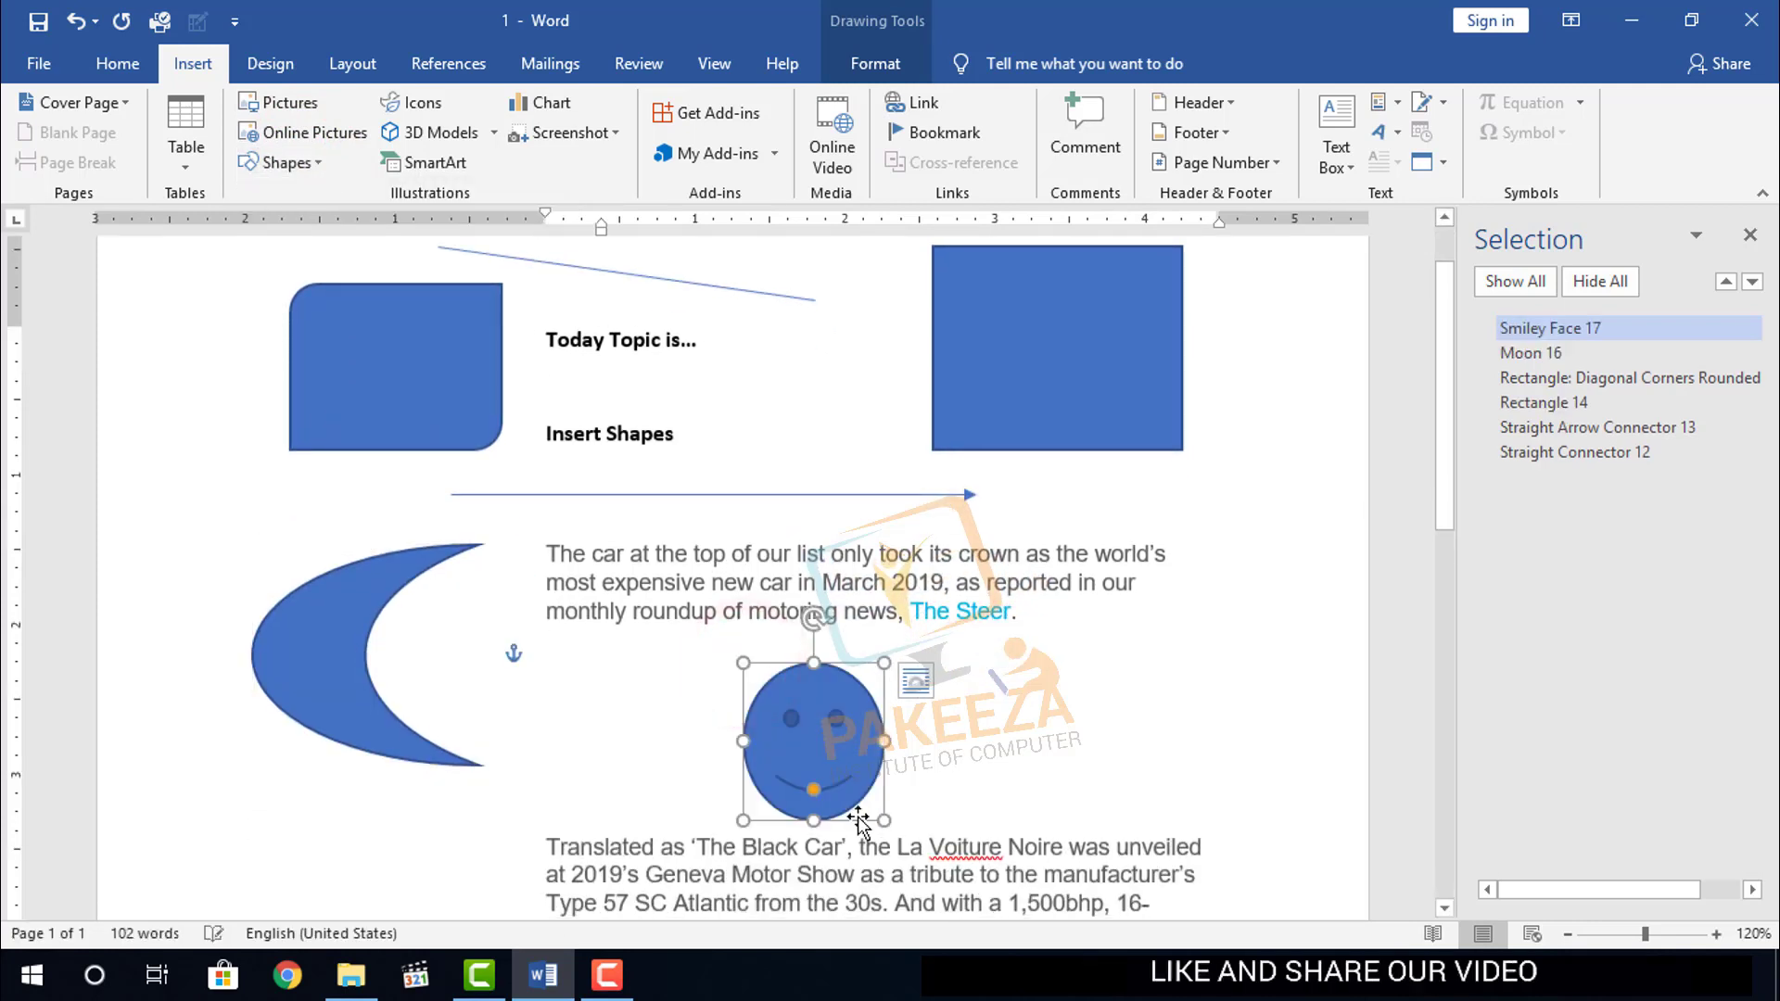
- Draw a plus sign equation shape about 0.81 in wide and 0.77 in tall to the right of the smiley face
{"action": "left_click", "coordinate": [178, 66]}
{"action": "left_click", "coordinate": [313, 161]}
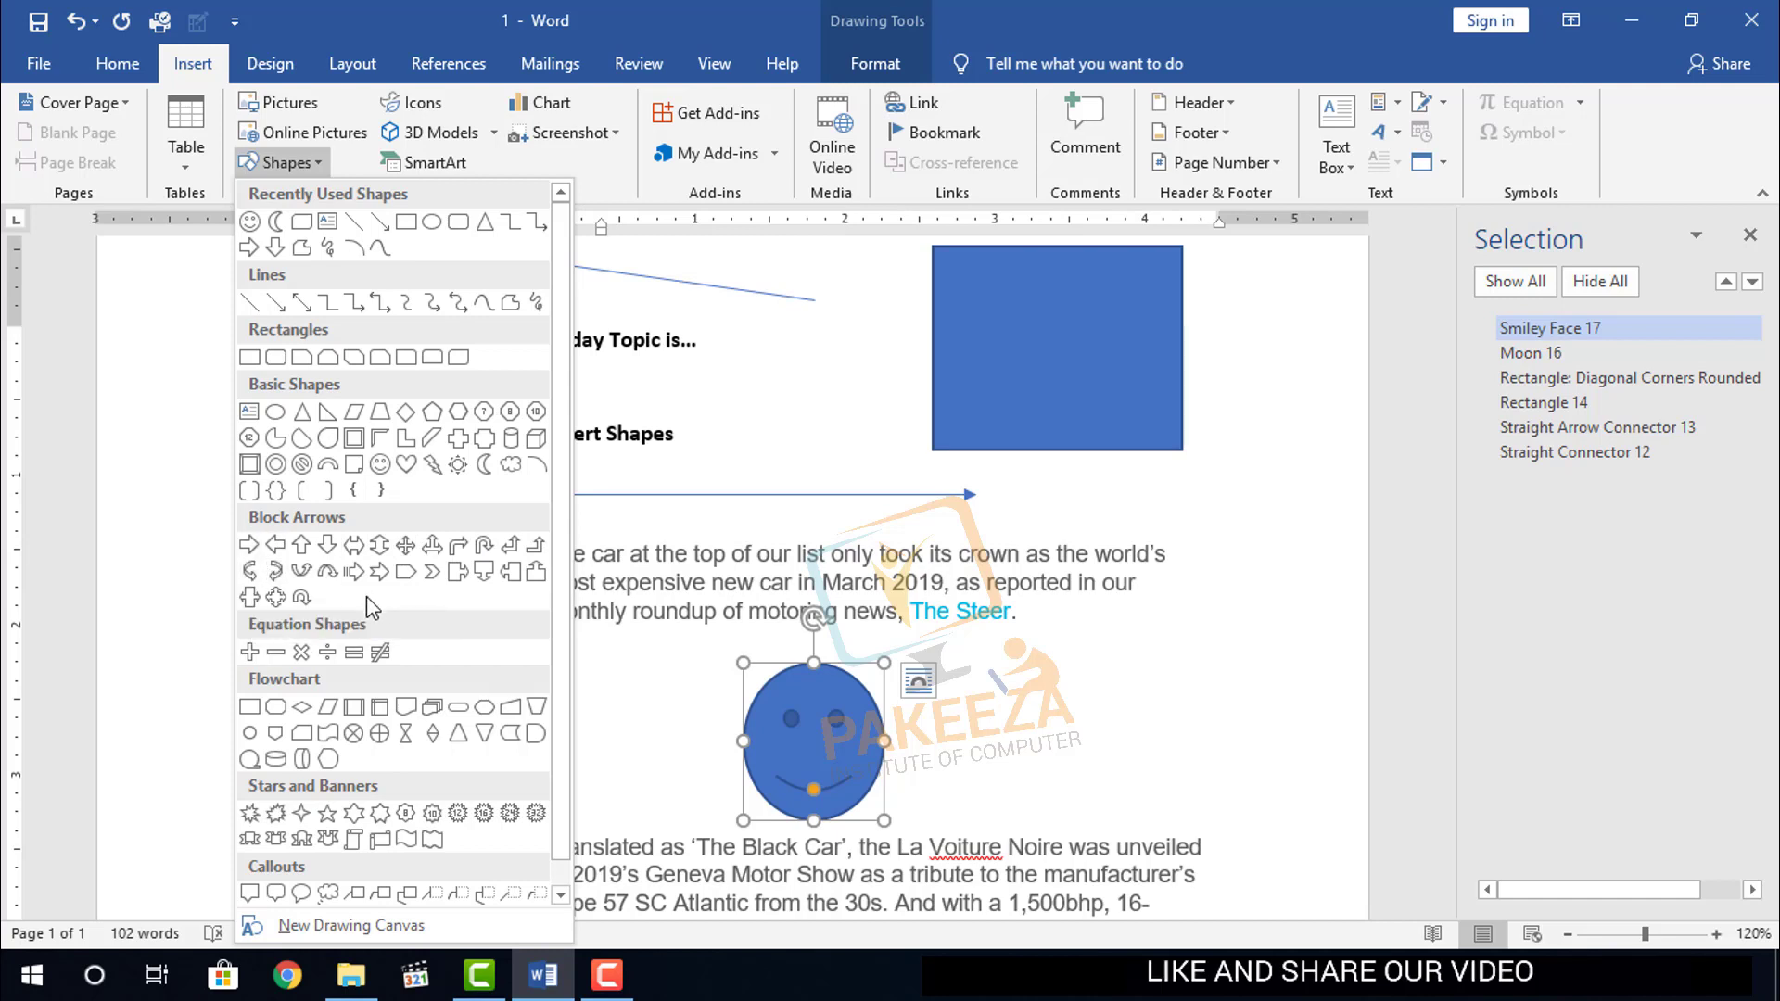
{"action": "scroll", "coordinate": [389, 586], "scroll_direction": "down", "scroll_amount": 1}
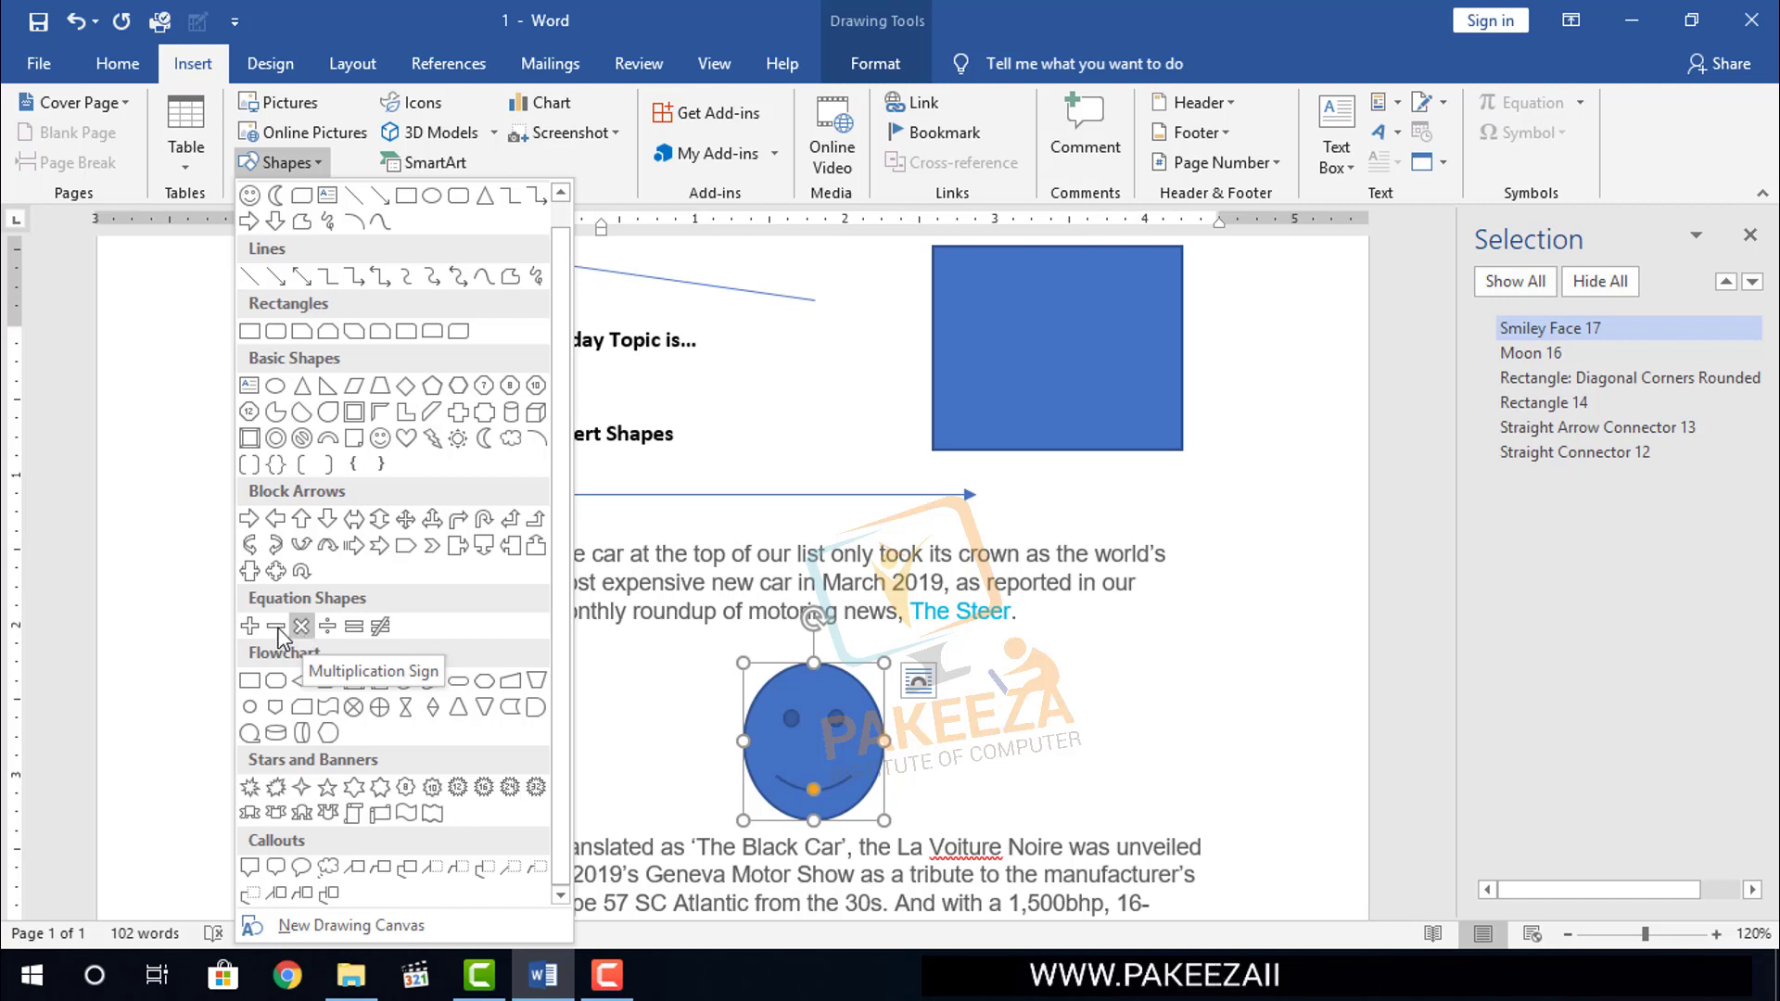
{"action": "left_click", "coordinate": [249, 627]}
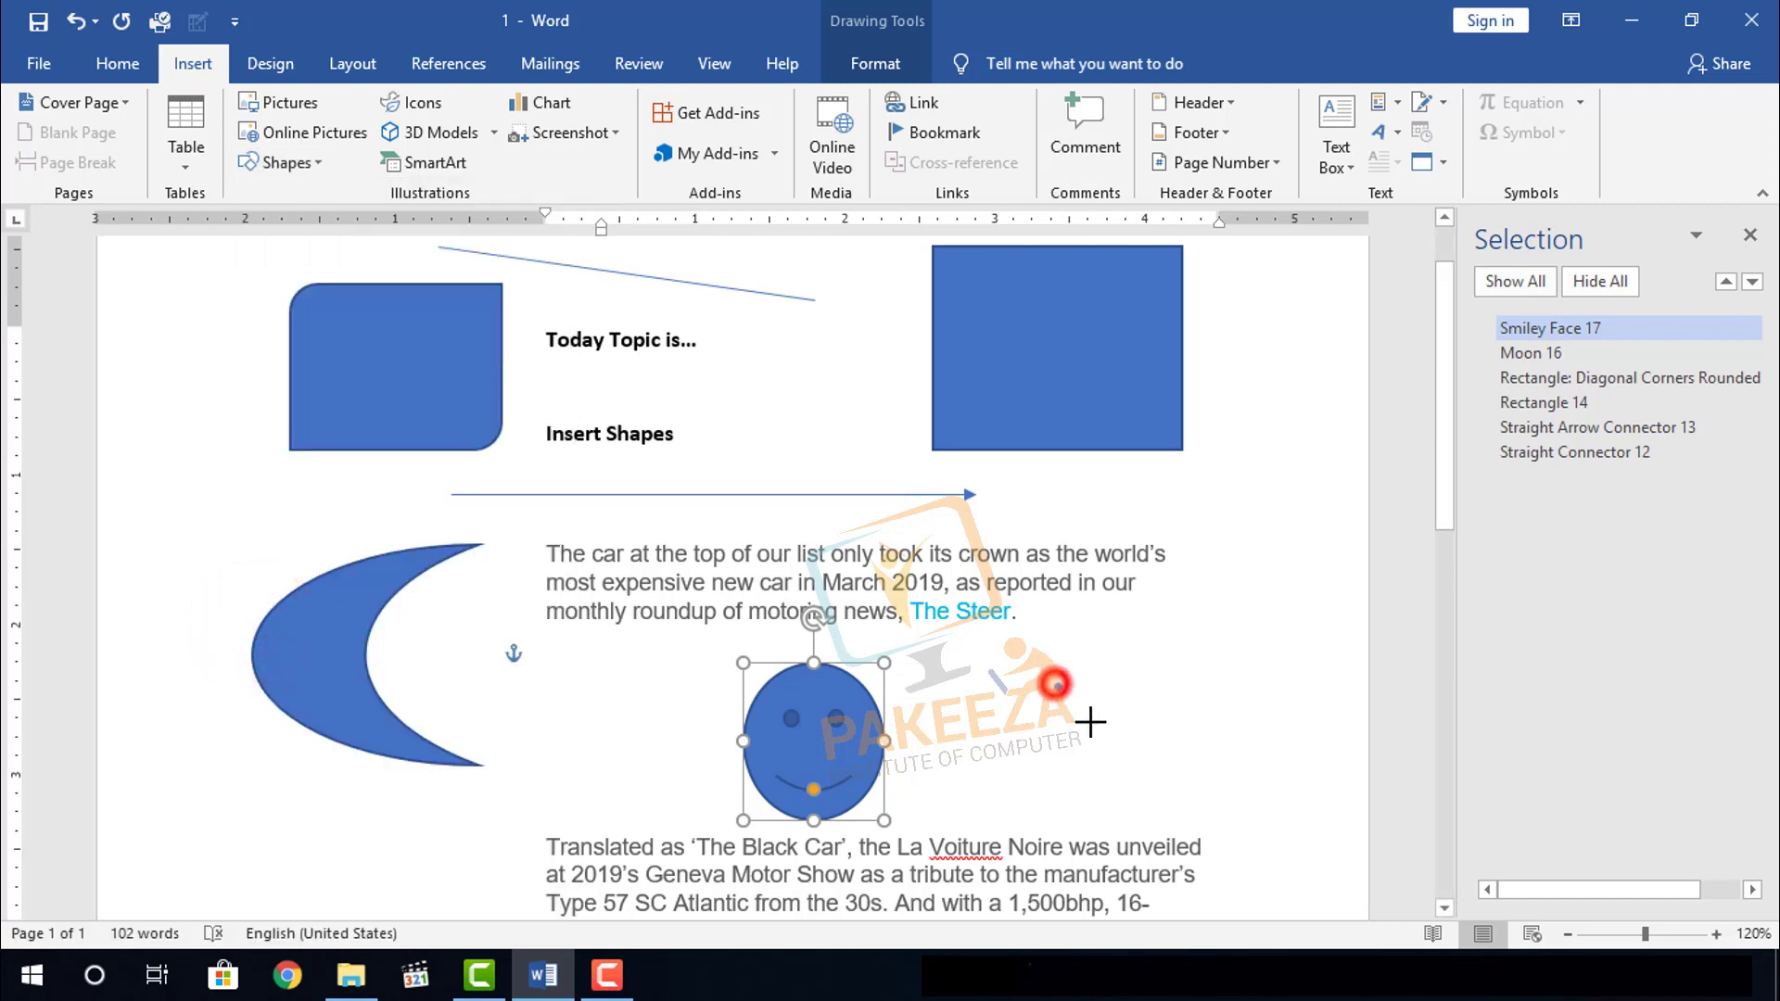
{"action": "mouse_move", "coordinate": [1090, 721]}
{"action": "left_mouse_down"}
{"action": "mouse_move", "coordinate": [1192, 795]}
{"action": "mouse_move", "coordinate": [1177, 811]}
{"action": "mouse_move", "coordinate": [1080, 714]}
{"action": "mouse_move", "coordinate": [1212, 767]}
{"action": "mouse_move", "coordinate": [1165, 815]}
{"action": "mouse_move", "coordinate": [1175, 800]}
{"action": "left_mouse_up"}
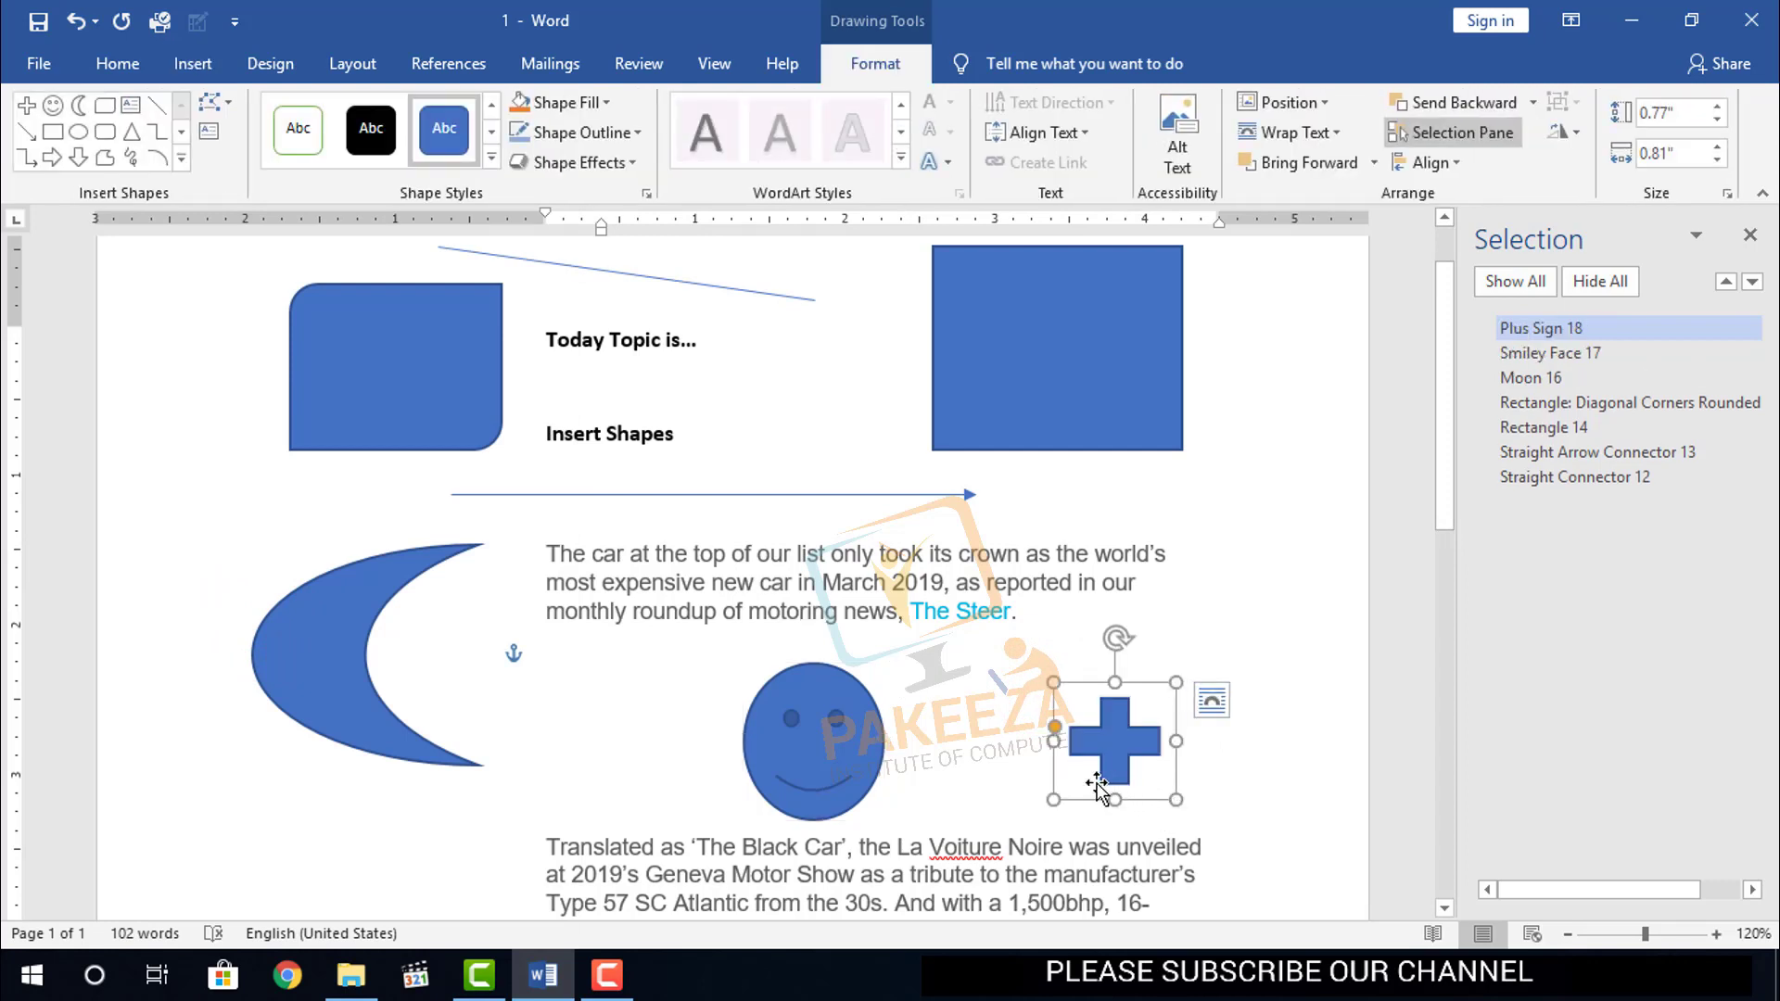
- Draw a small cloud thought bubble callout in the right margin above the plus sign, and select the smiley face
{"action": "left_click", "coordinate": [185, 64]}
{"action": "left_click", "coordinate": [283, 163]}
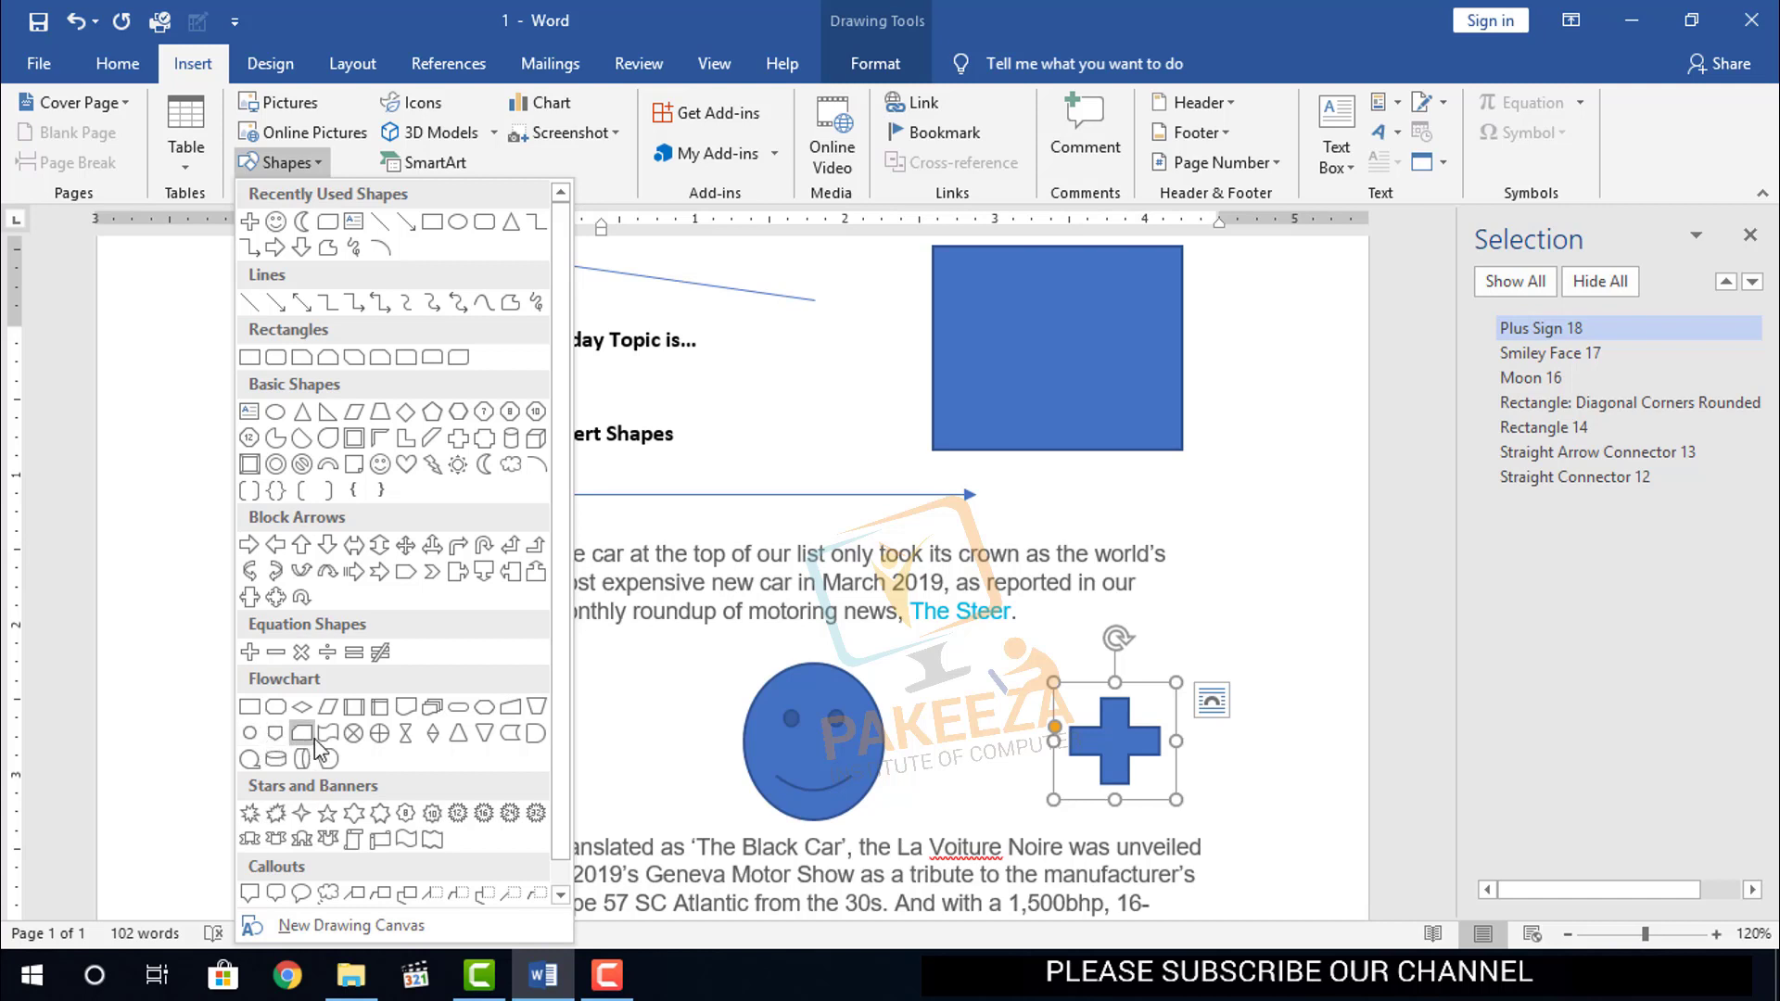
{"action": "scroll", "coordinate": [334, 742], "scroll_direction": "down", "scroll_amount": 1}
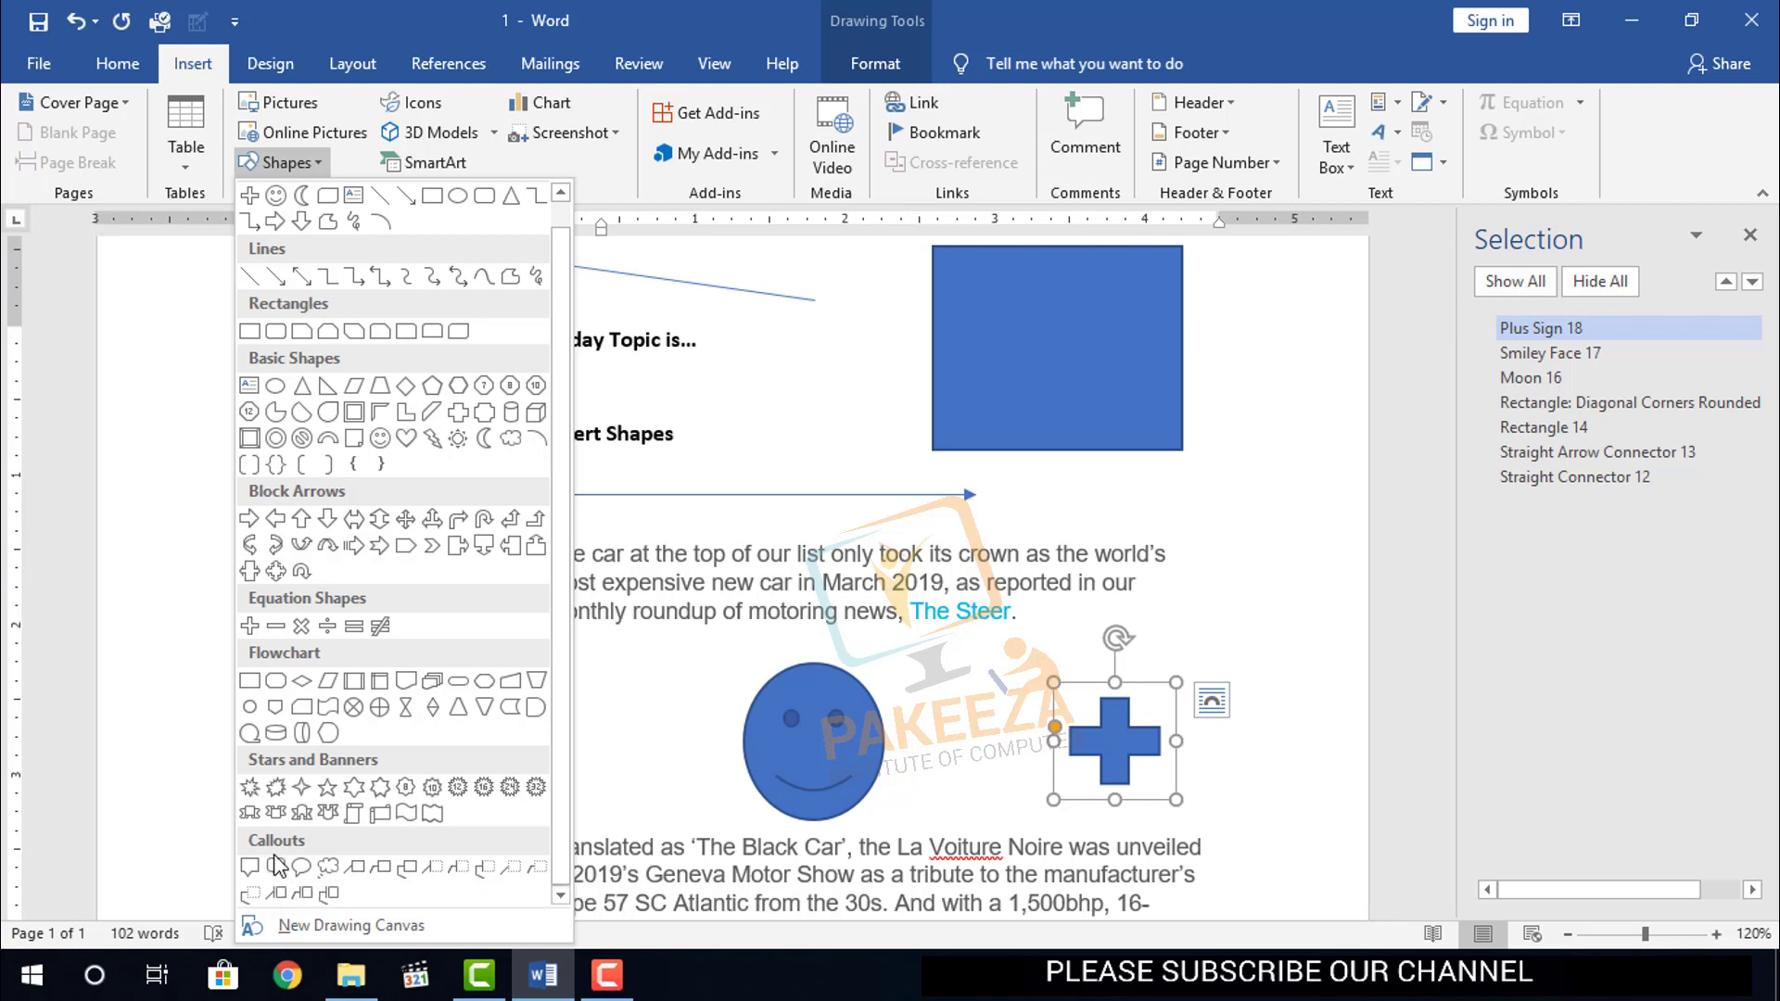
{"action": "left_click", "coordinate": [324, 868]}
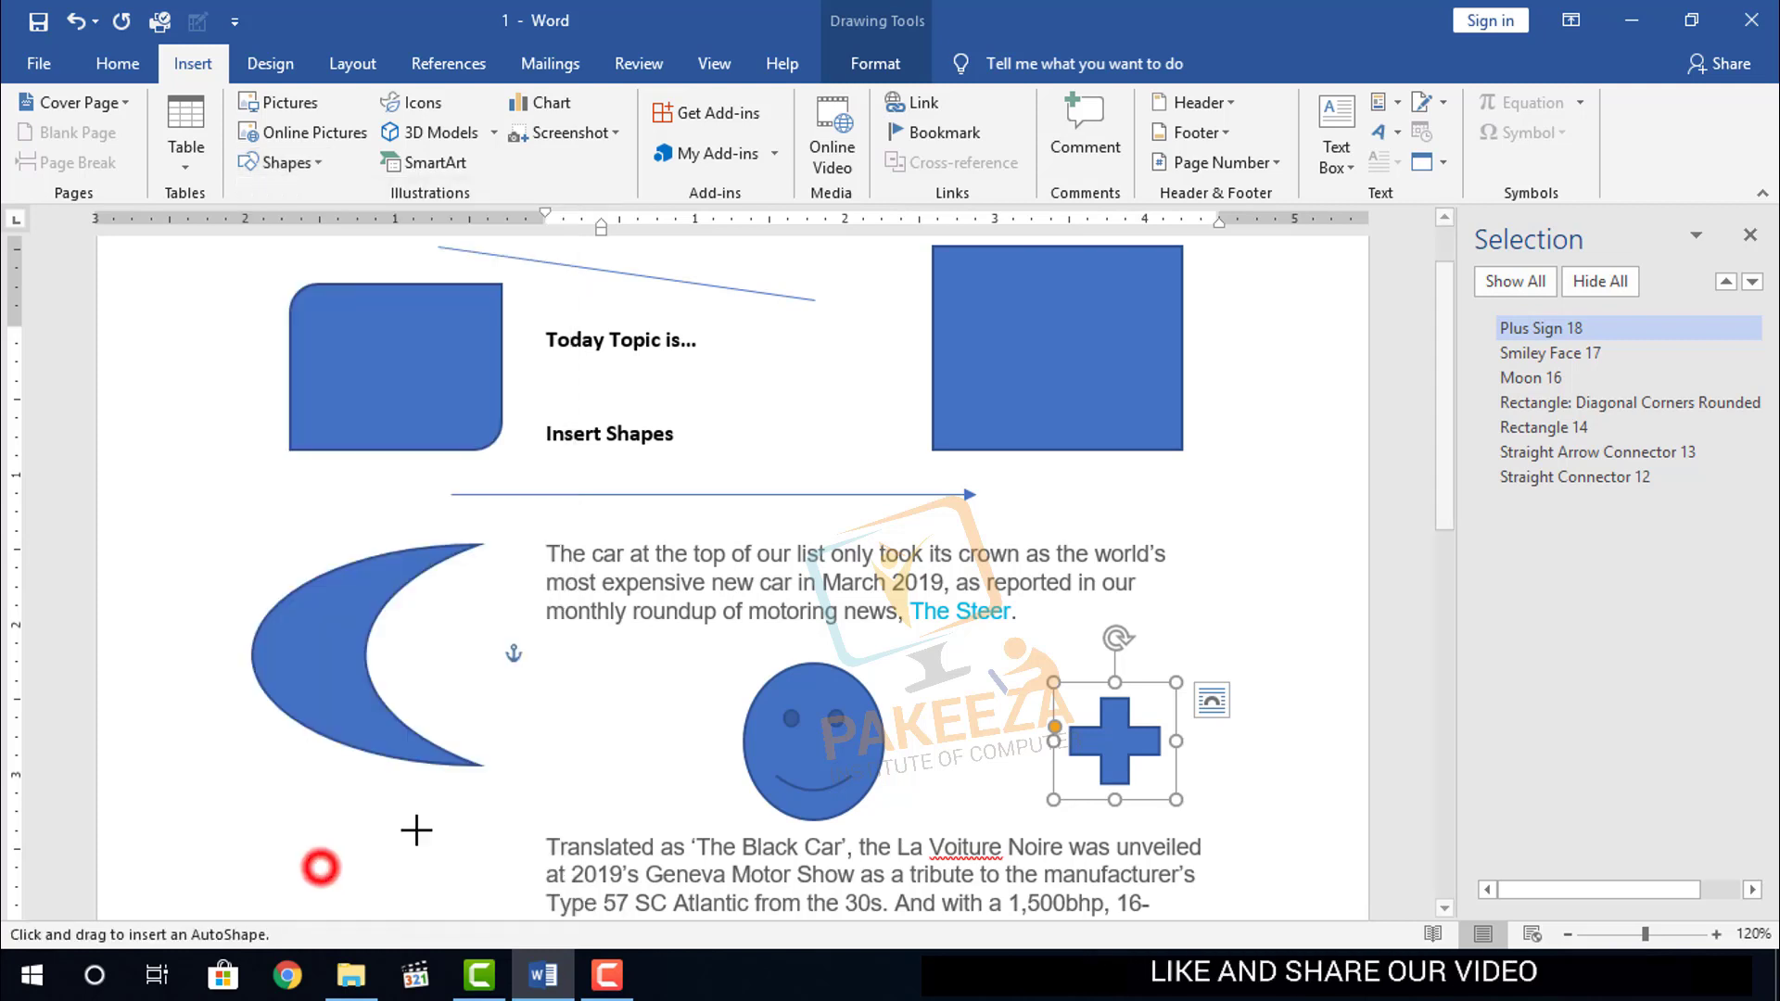
{"action": "left_click_drag", "start_coordinate": [1205, 491], "coordinate": [1270, 580]}
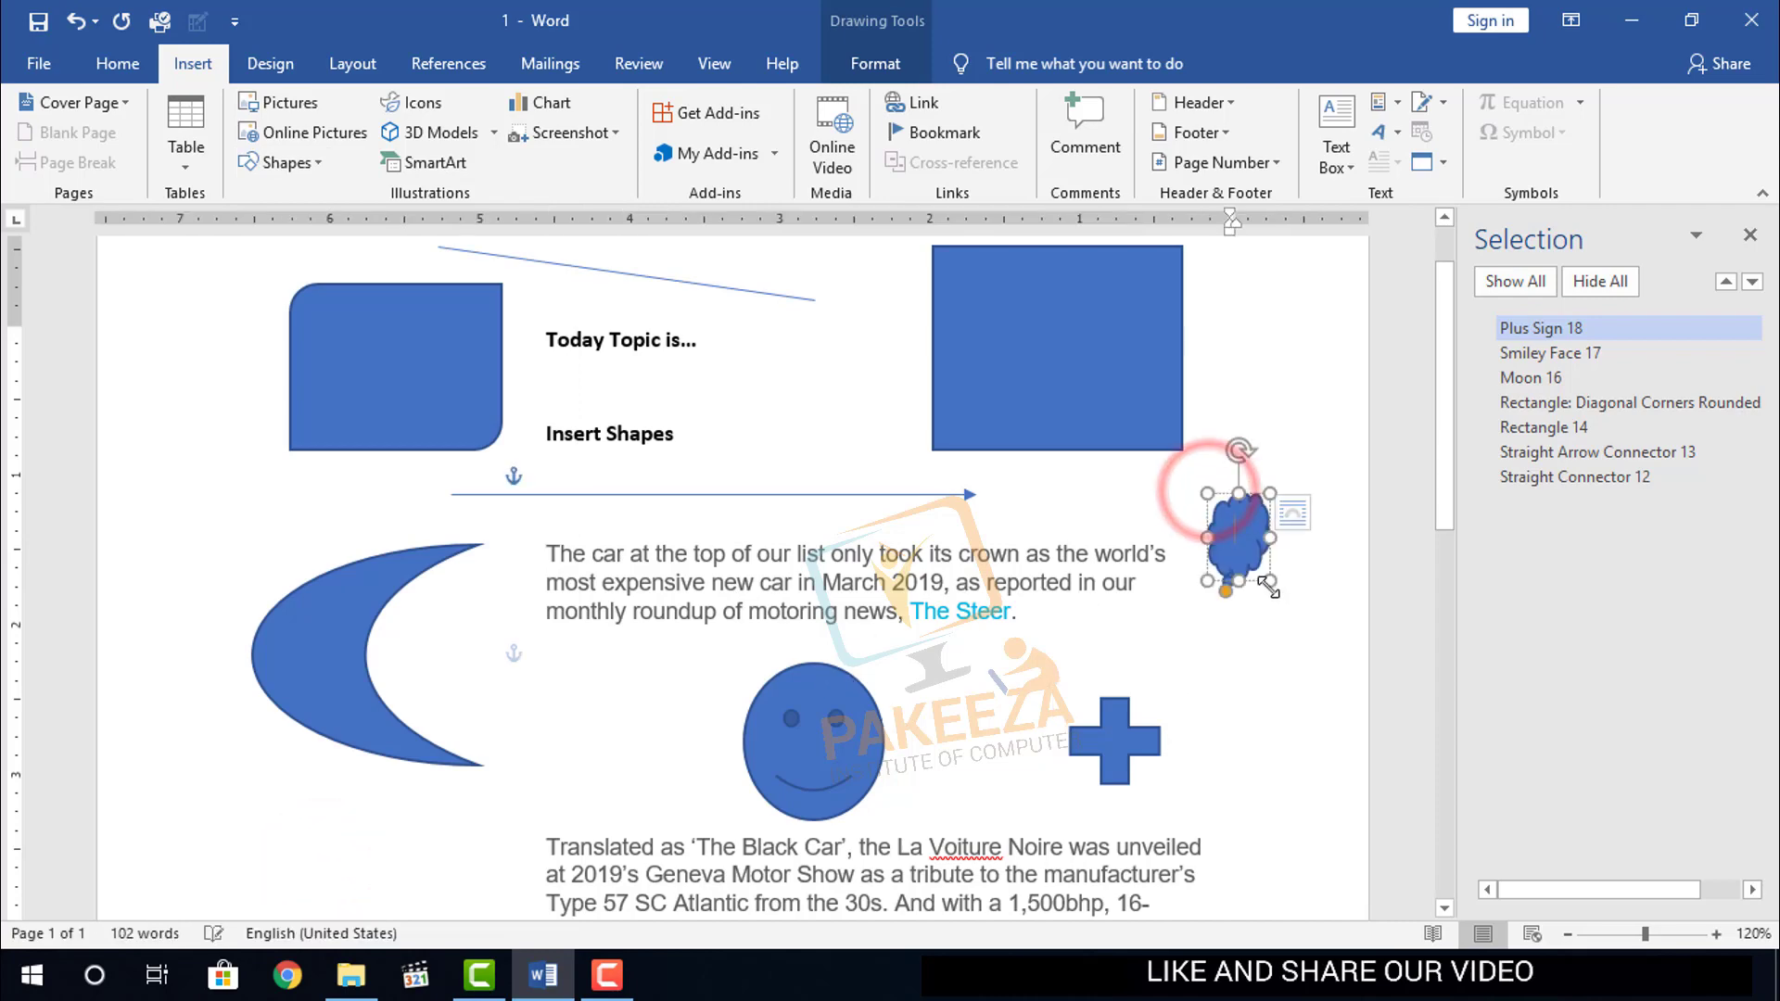
{"action": "left_click", "coordinate": [810, 737]}
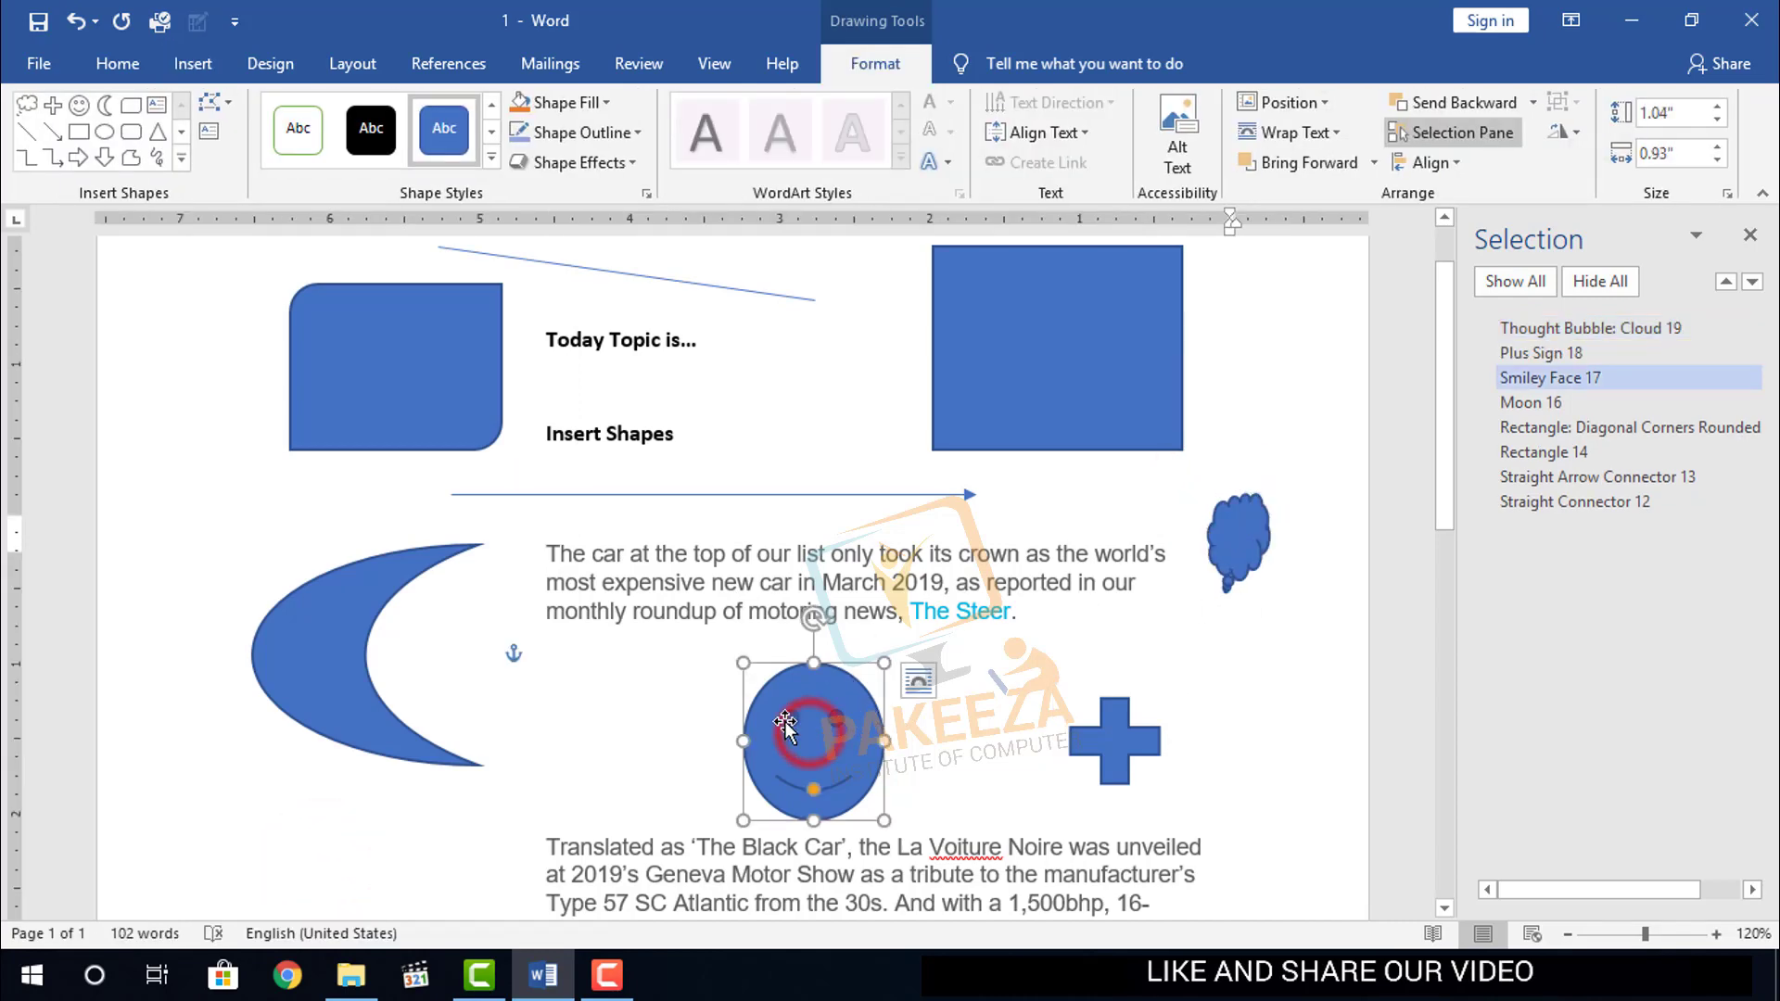
- Draw a horizontal straight line about 4.18 in long between the arrow and the moon, reusing the recently used line shape
{"action": "left_click", "coordinate": [189, 64]}
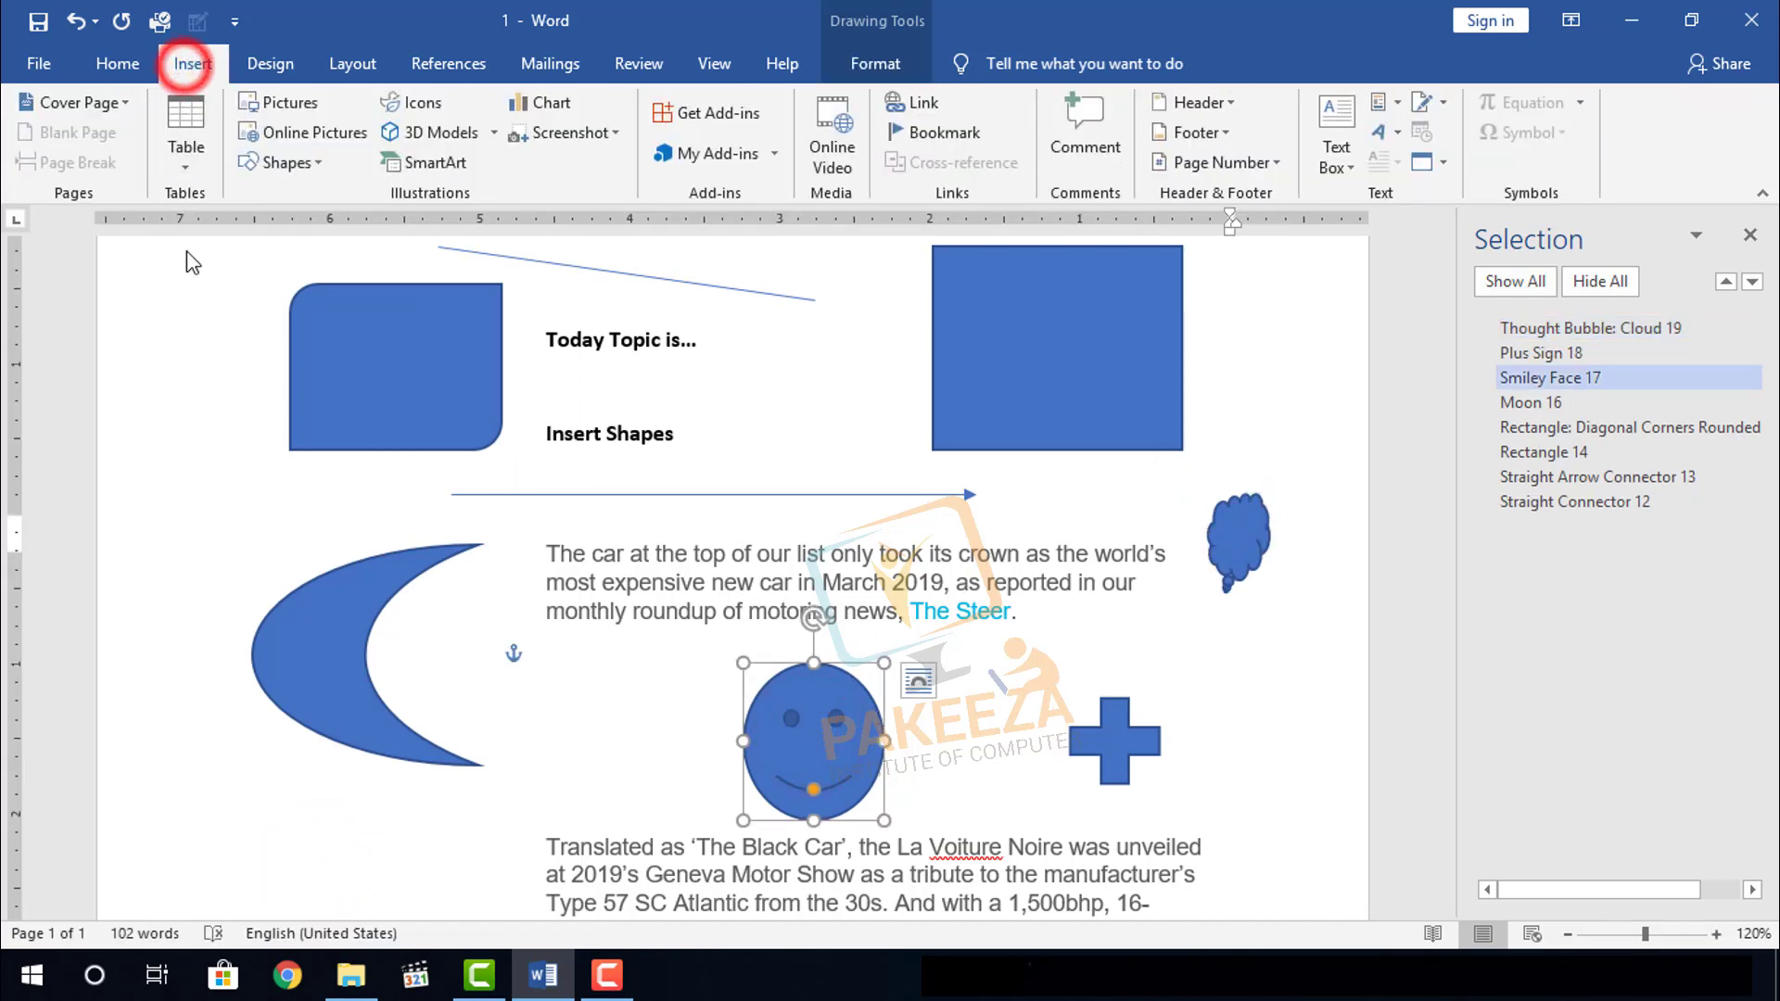
{"action": "left_click", "coordinate": [269, 162]}
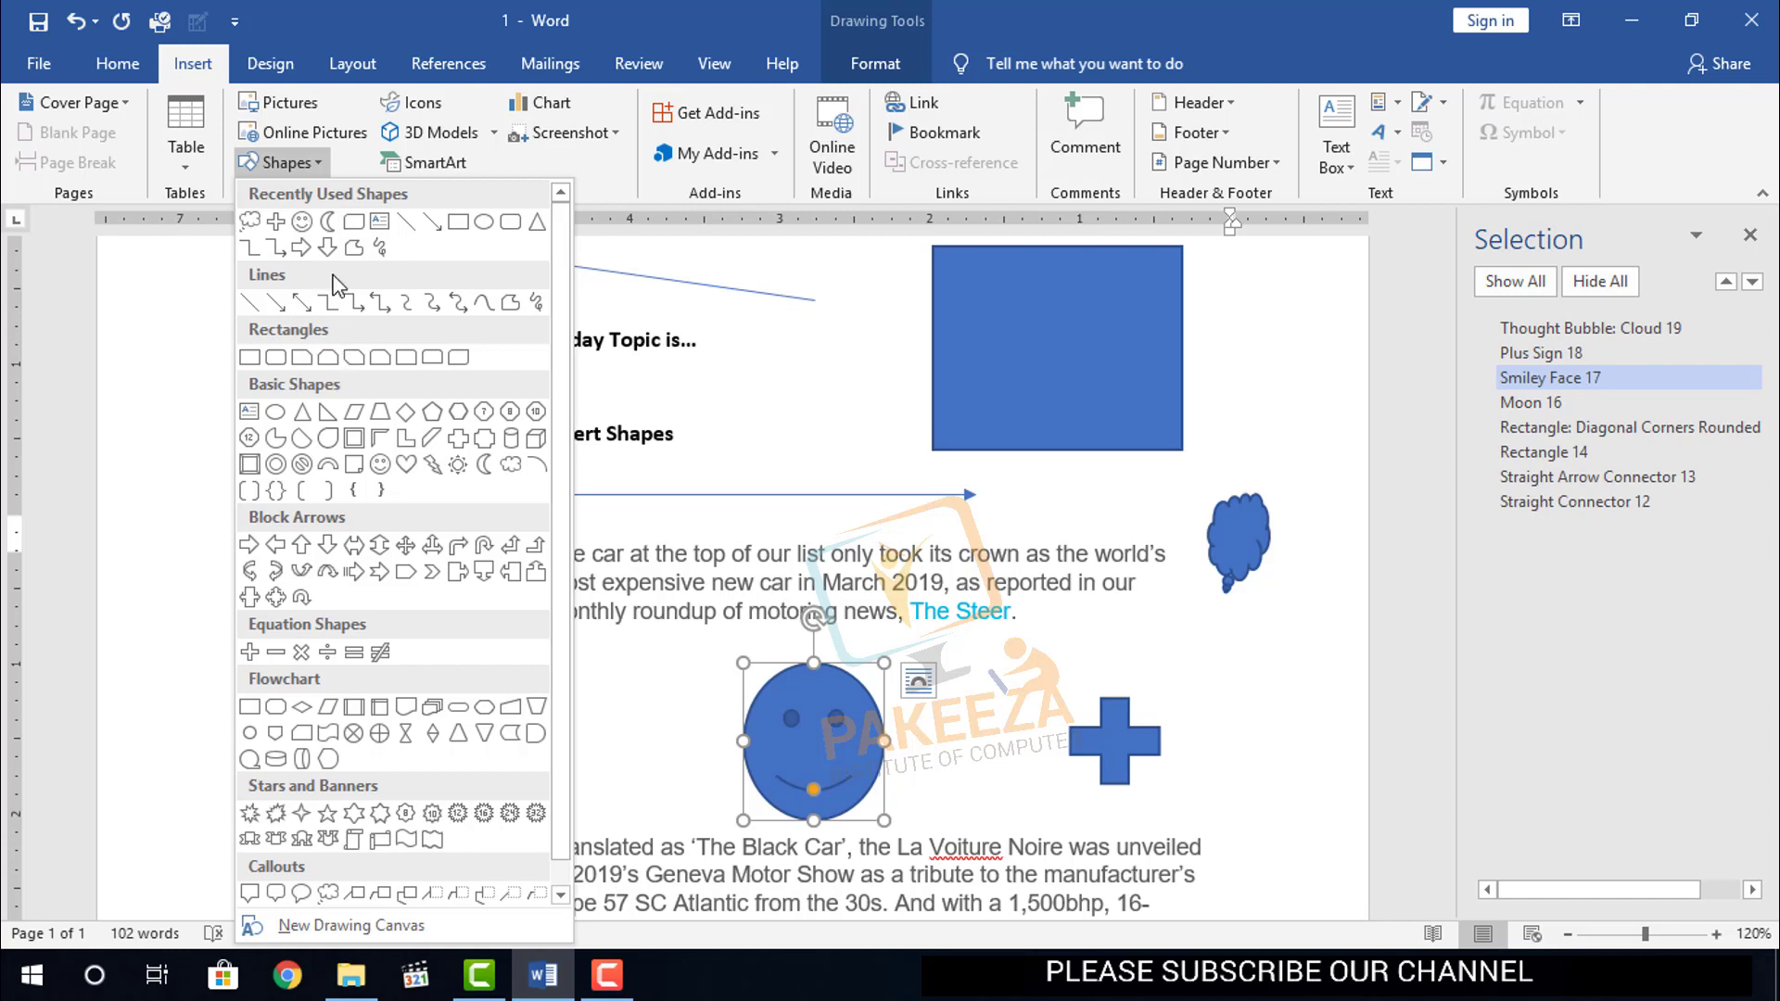
{"action": "left_click", "coordinate": [410, 226]}
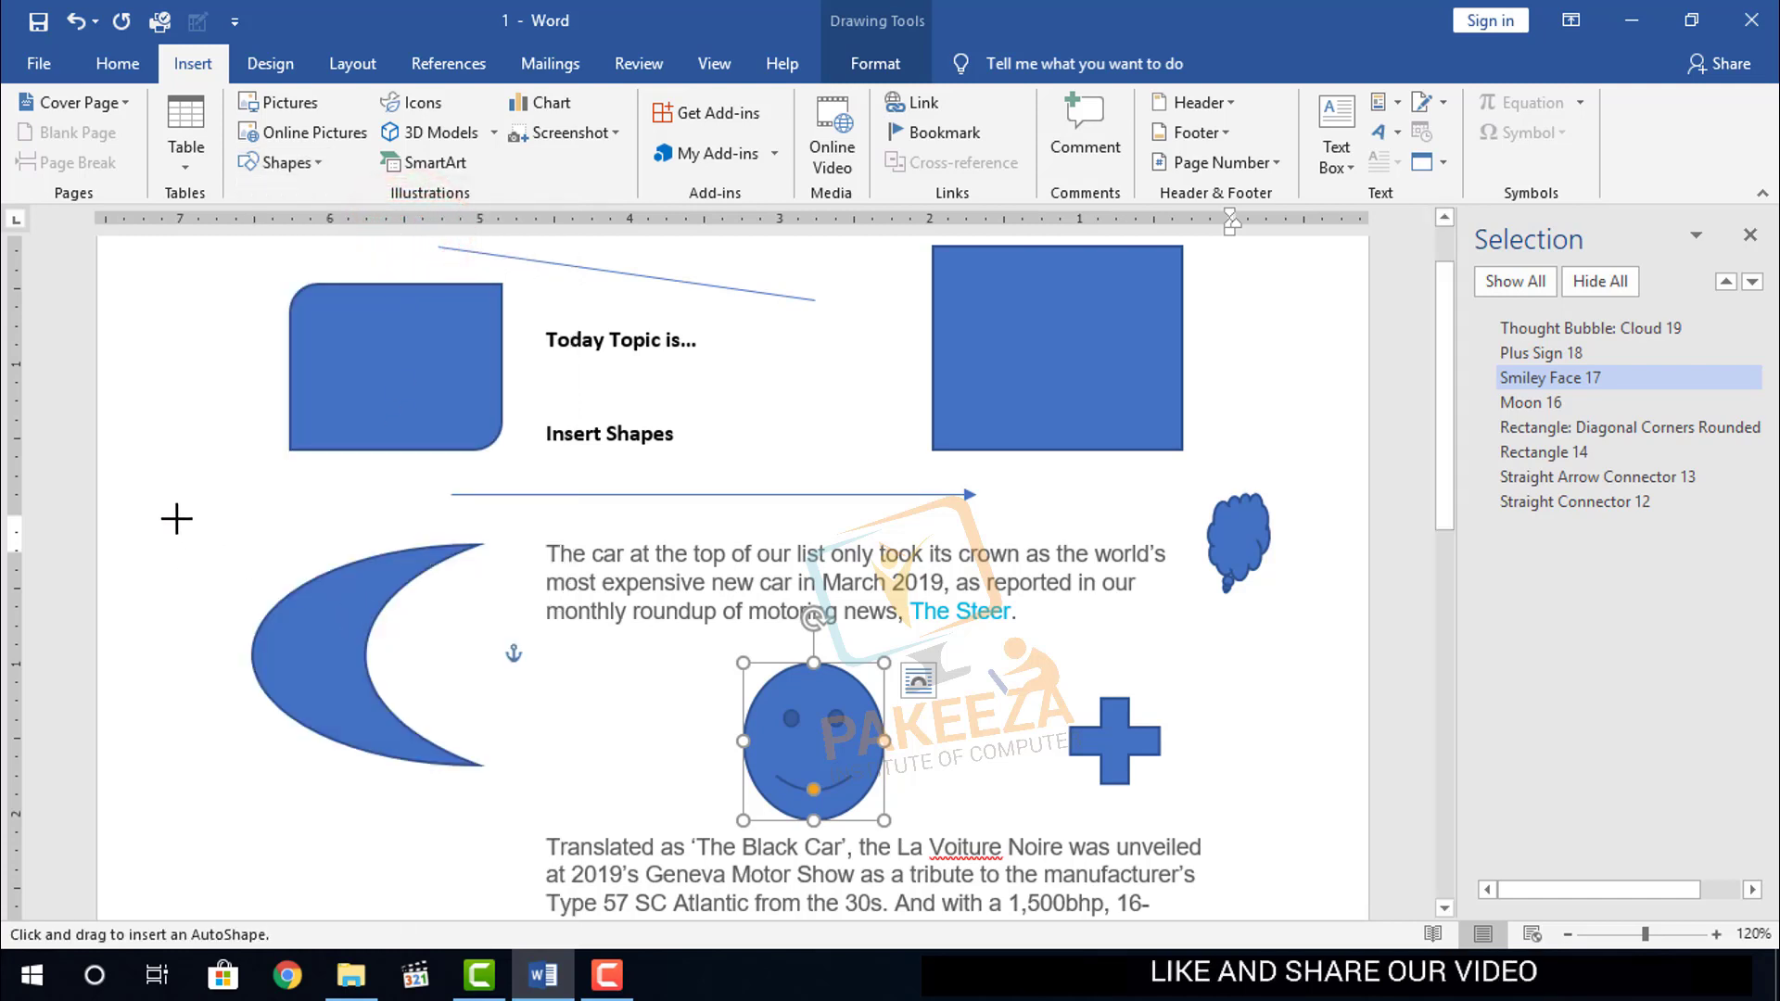
{"action": "left_click_drag", "start_coordinate": [160, 505], "coordinate": [789, 506]}
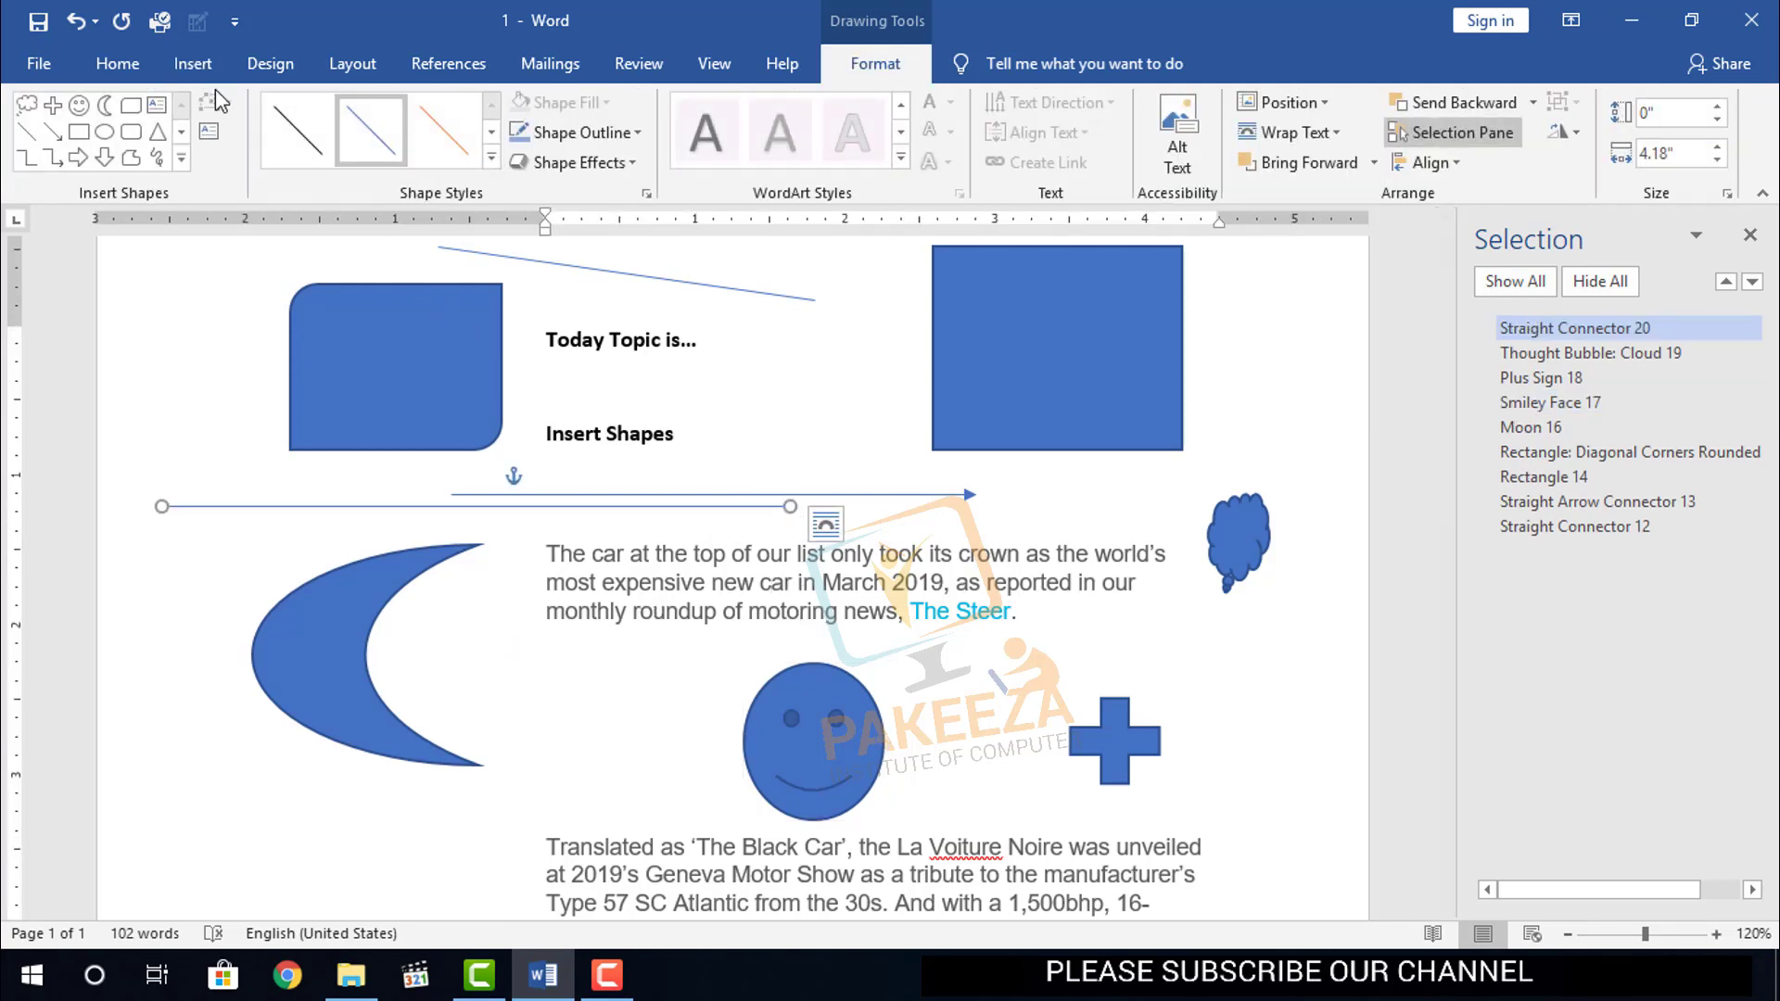
- Draw a second smiley face about 0.72 by 0.77 in in the left margin below the moon, and delete it
{"action": "left_click", "coordinate": [200, 65]}
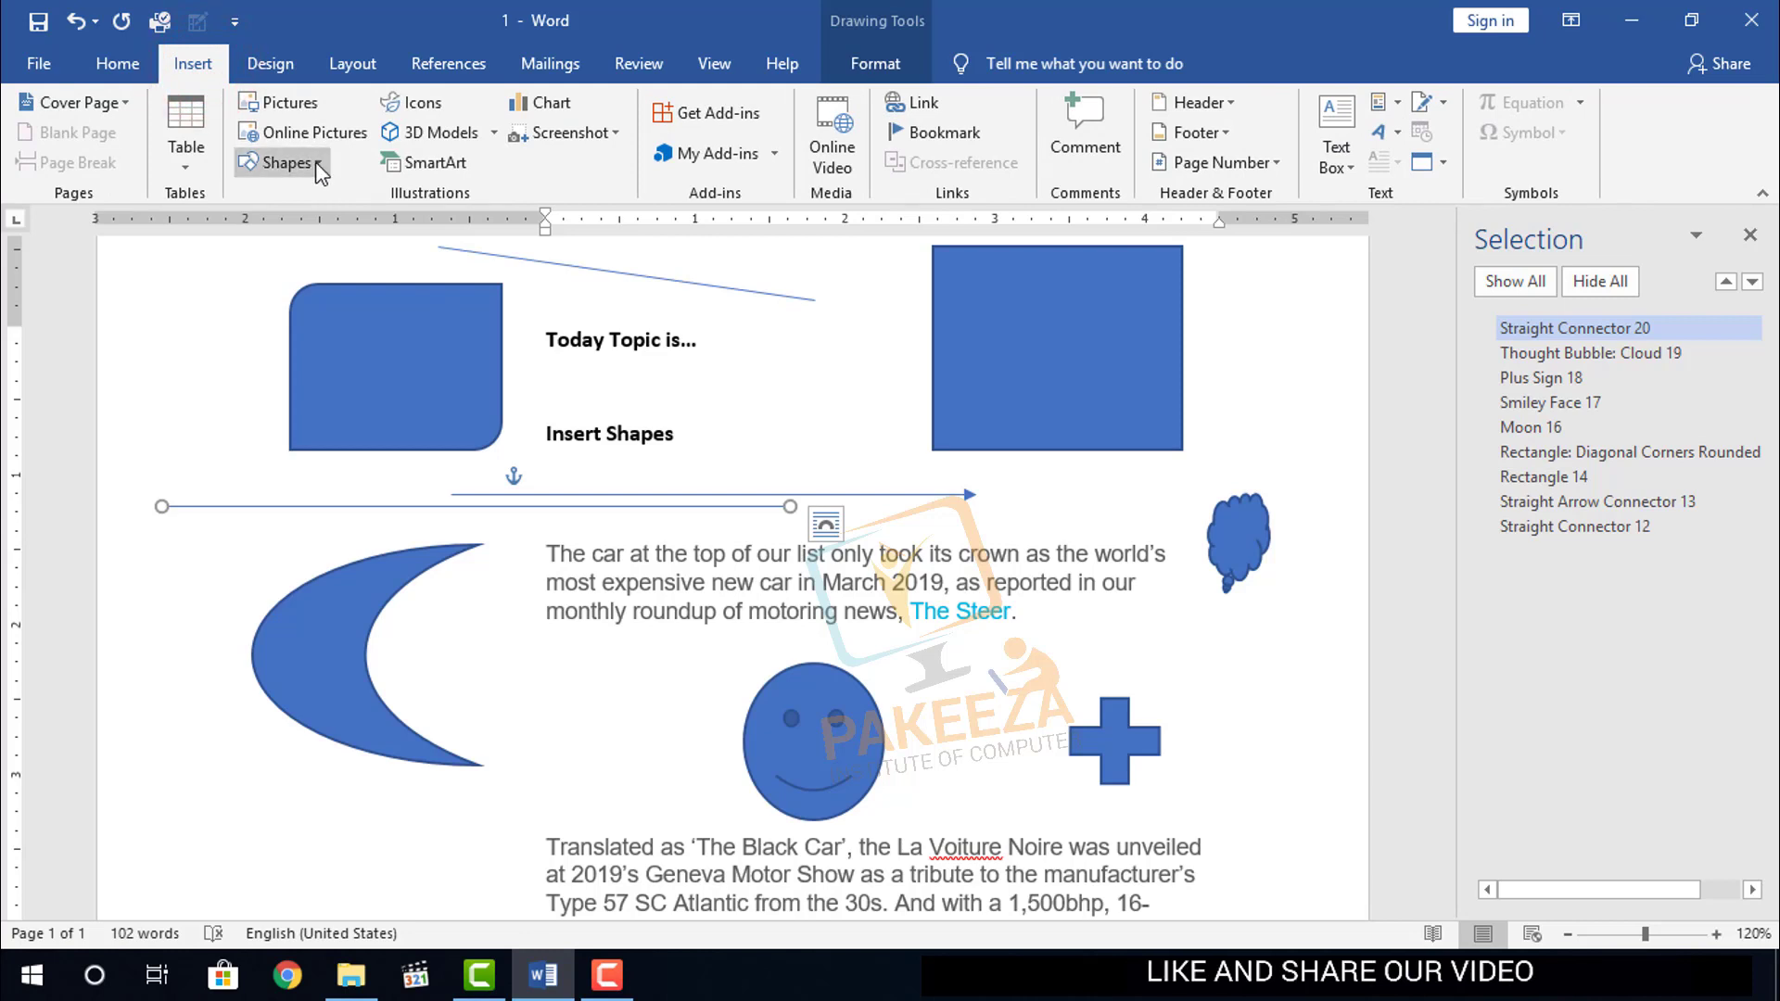
{"action": "left_click", "coordinate": [323, 163]}
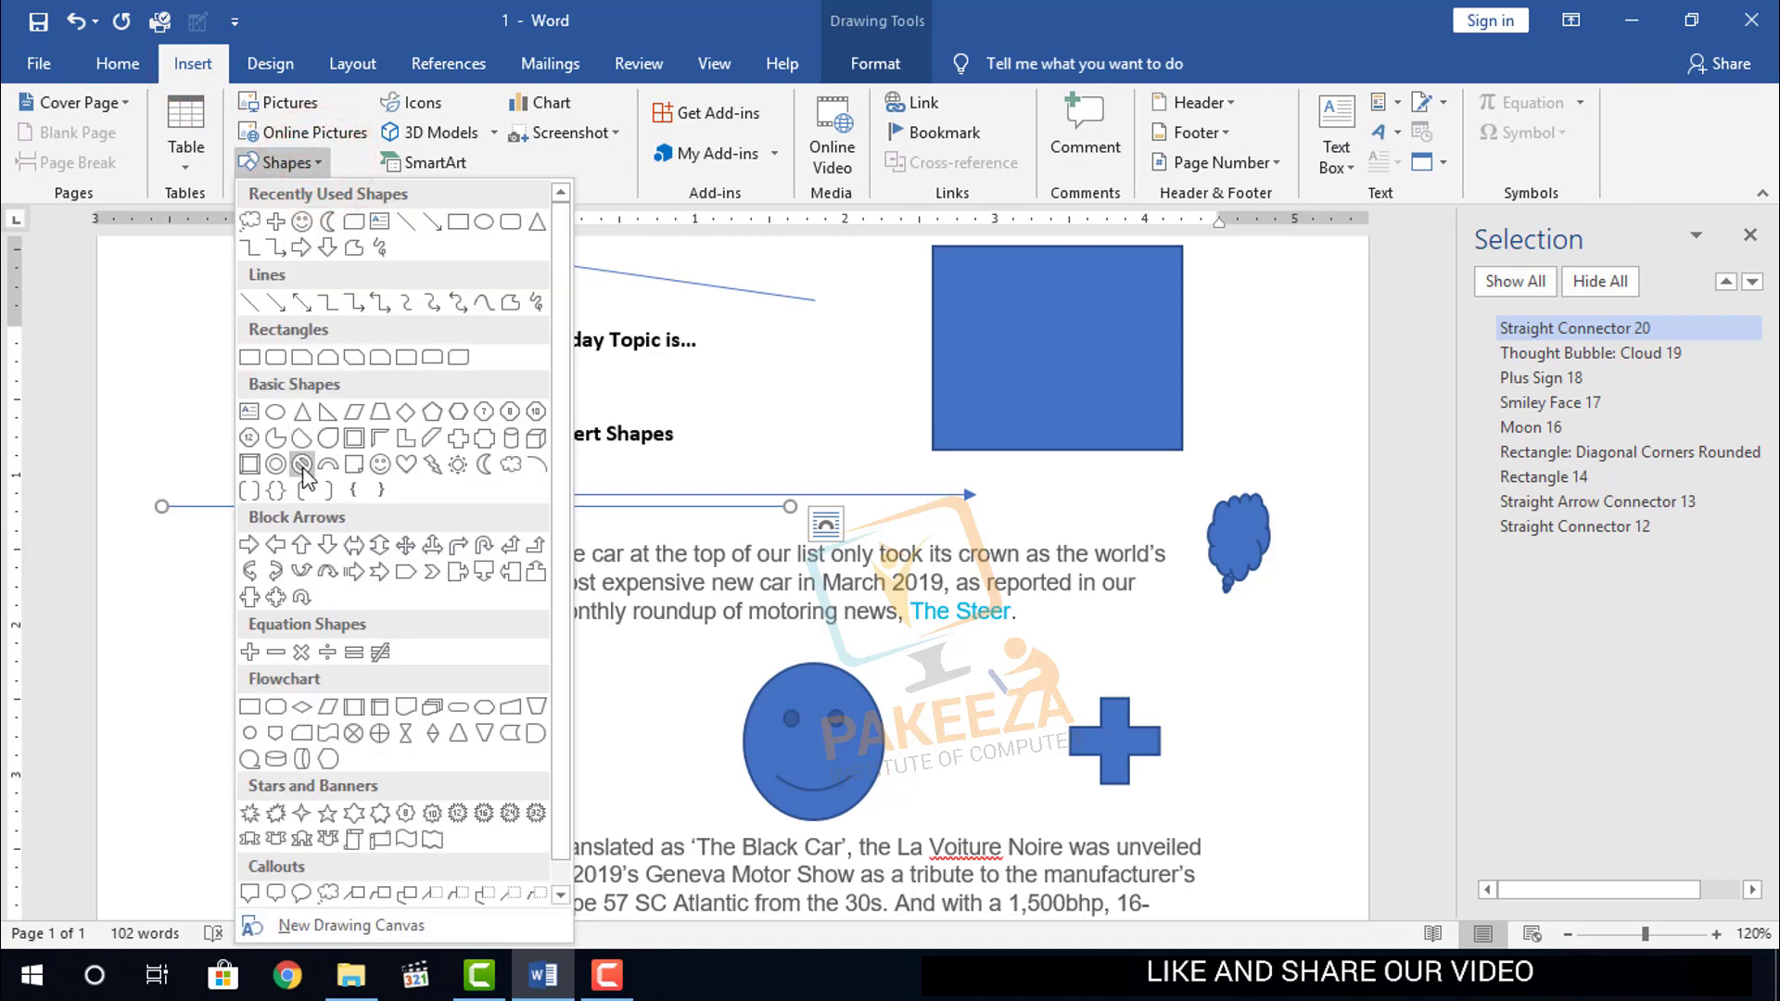
{"action": "left_click", "coordinate": [302, 224]}
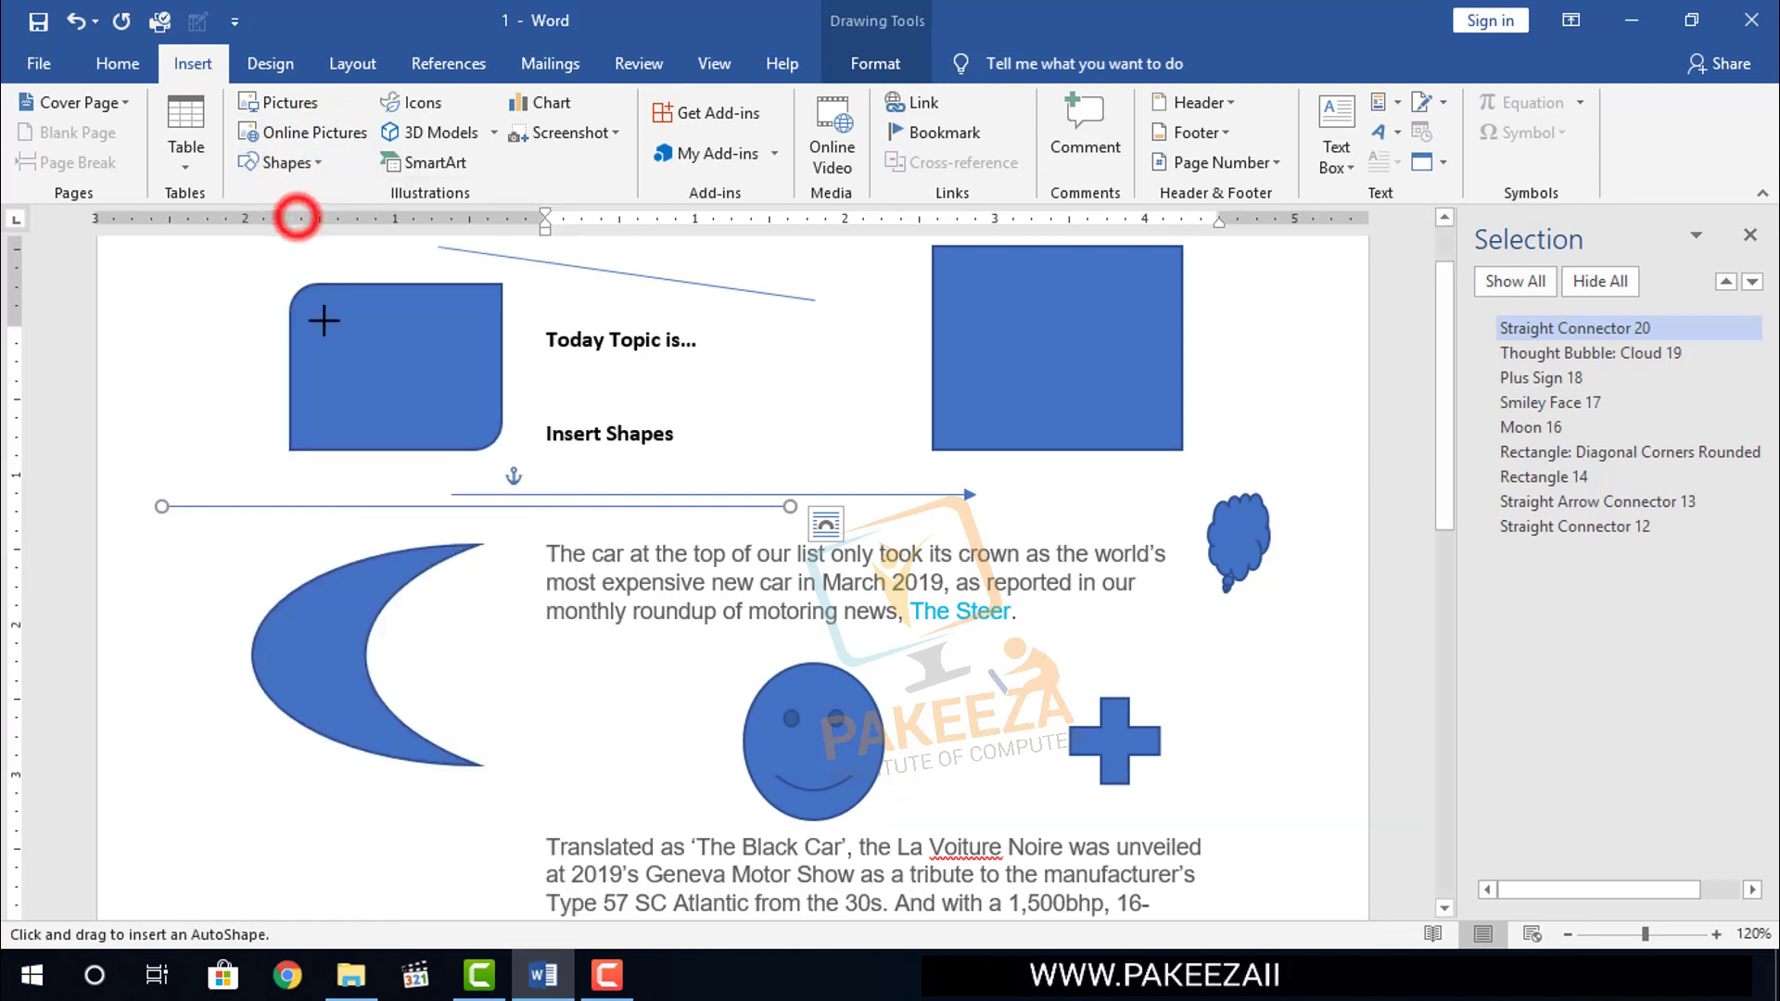
{"action": "scroll", "coordinate": [278, 656], "scroll_direction": "down", "scroll_amount": 5}
{"action": "left_click_drag", "start_coordinate": [252, 486], "coordinate": [362, 603]}
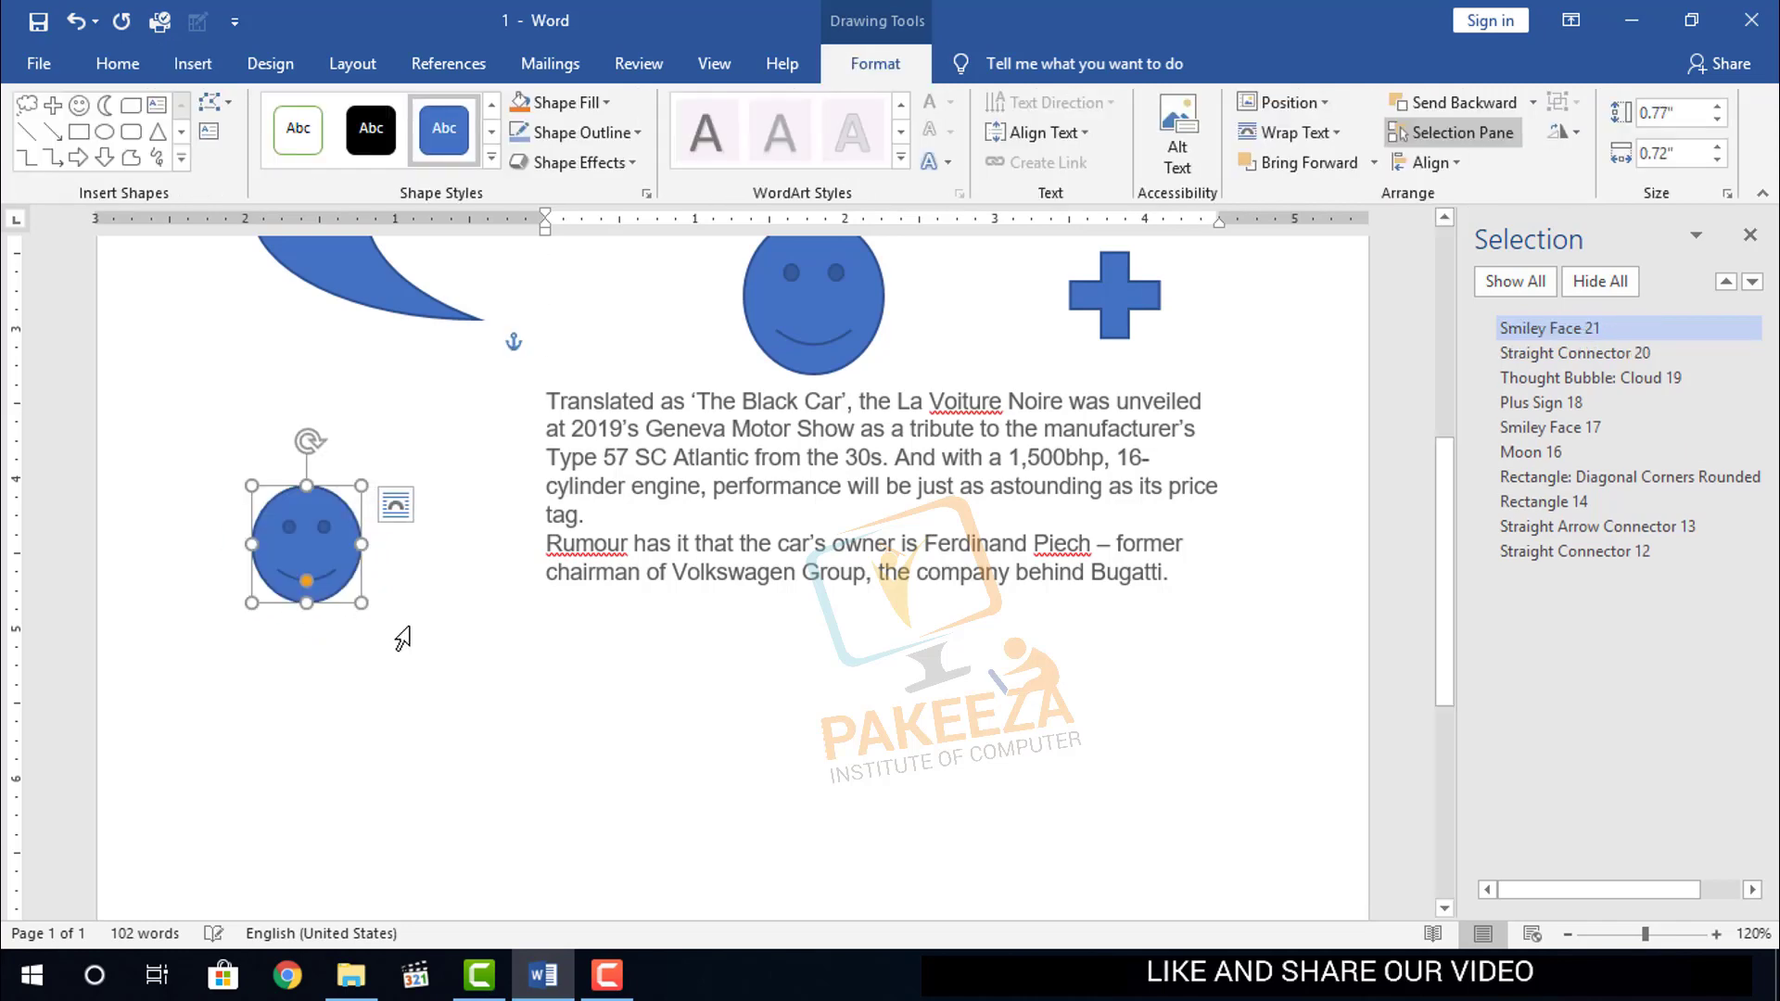
{"action": "key", "text": "Delete"}
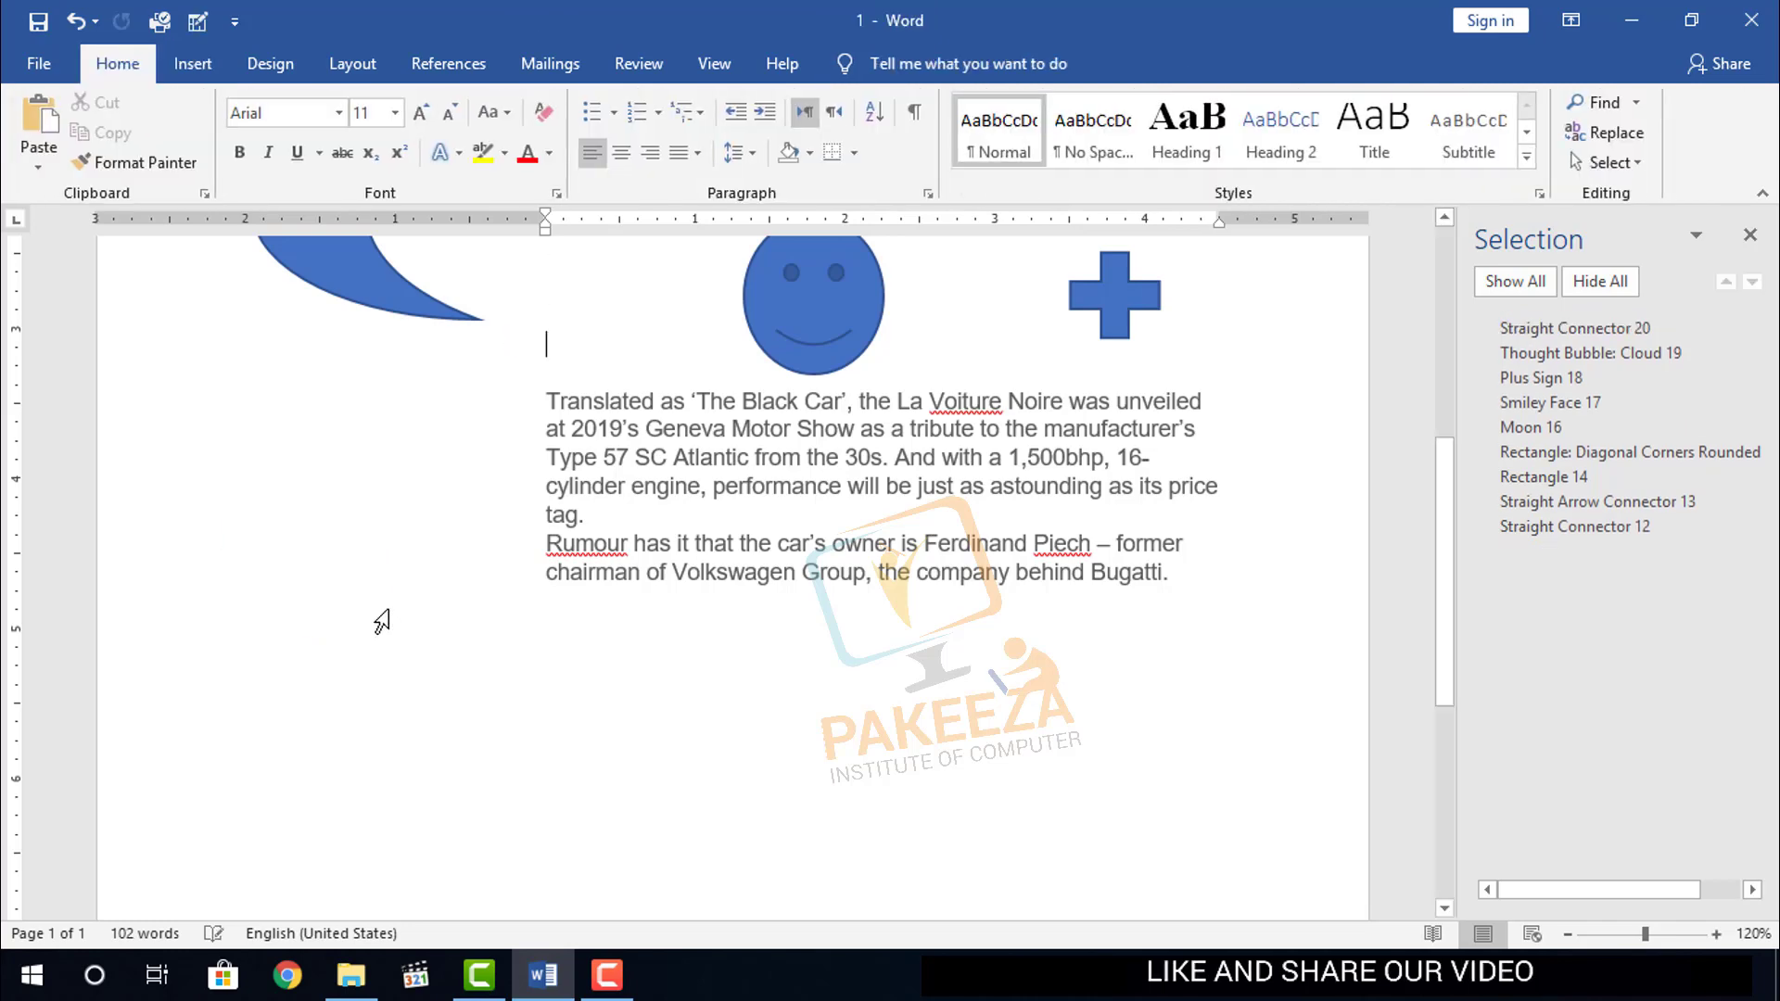
- Draw a five-point star about 1.84 in wide and tall in the left margin below the moon
{"action": "left_click", "coordinate": [197, 62]}
{"action": "left_click", "coordinate": [313, 170]}
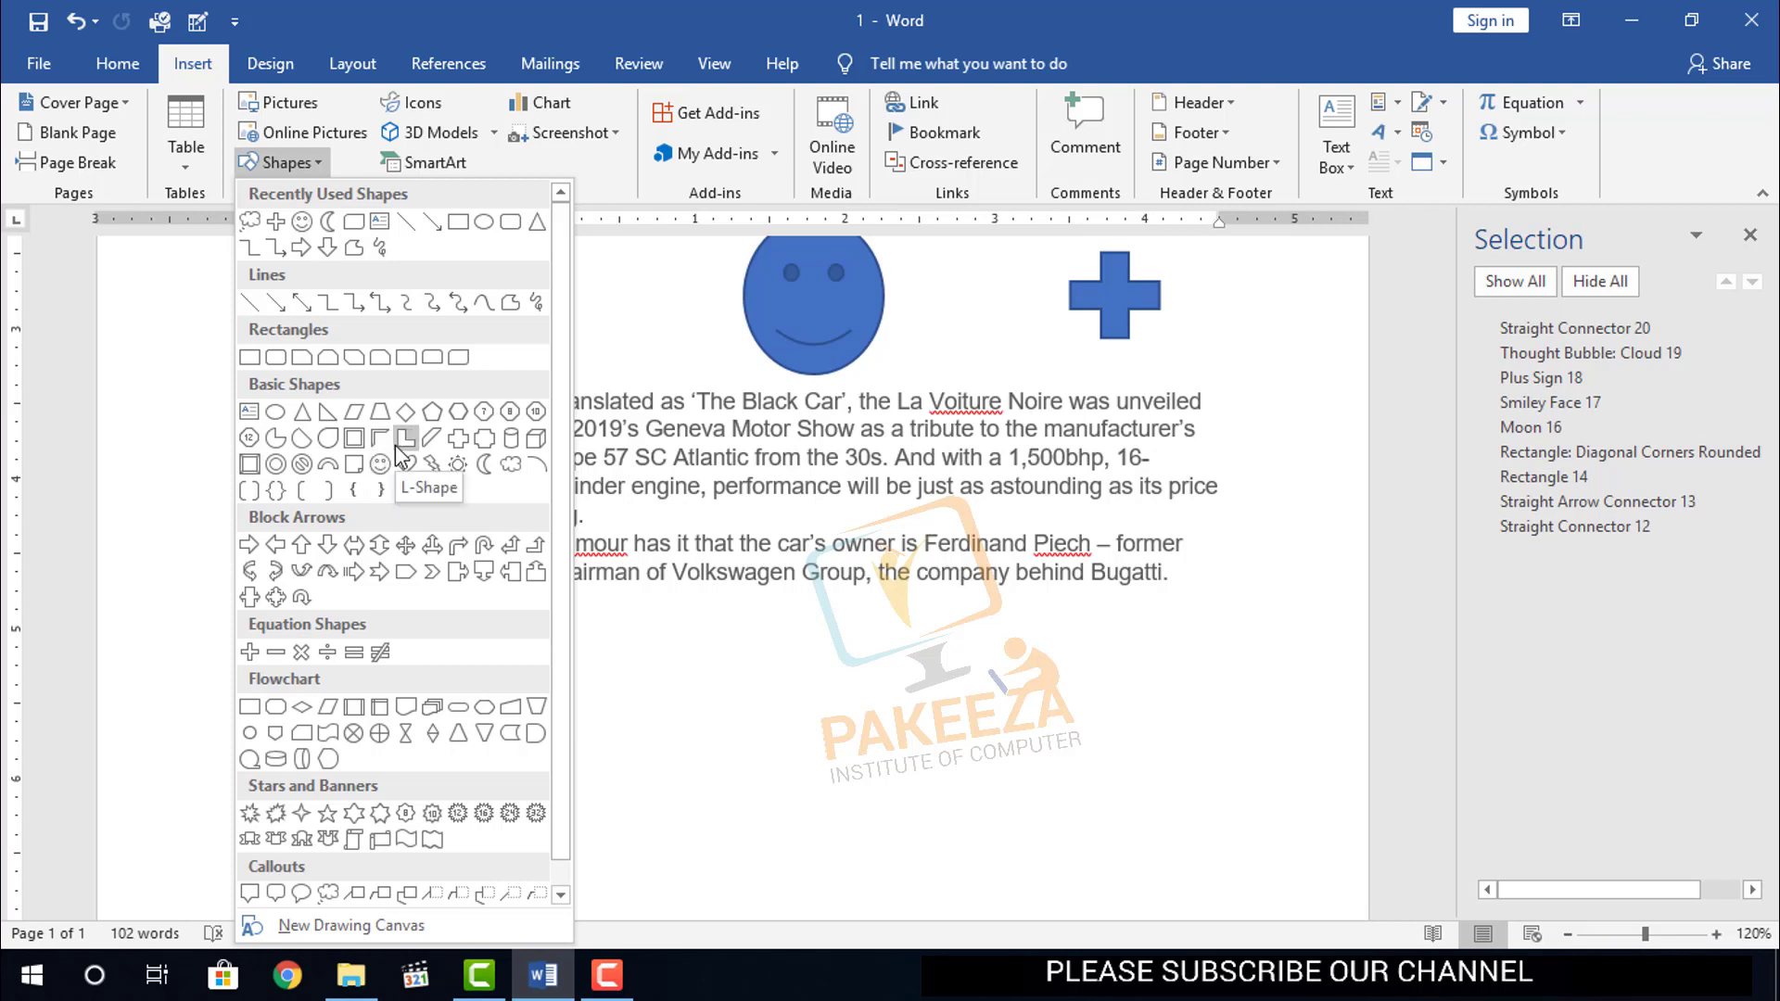
{"action": "left_click", "coordinate": [326, 814]}
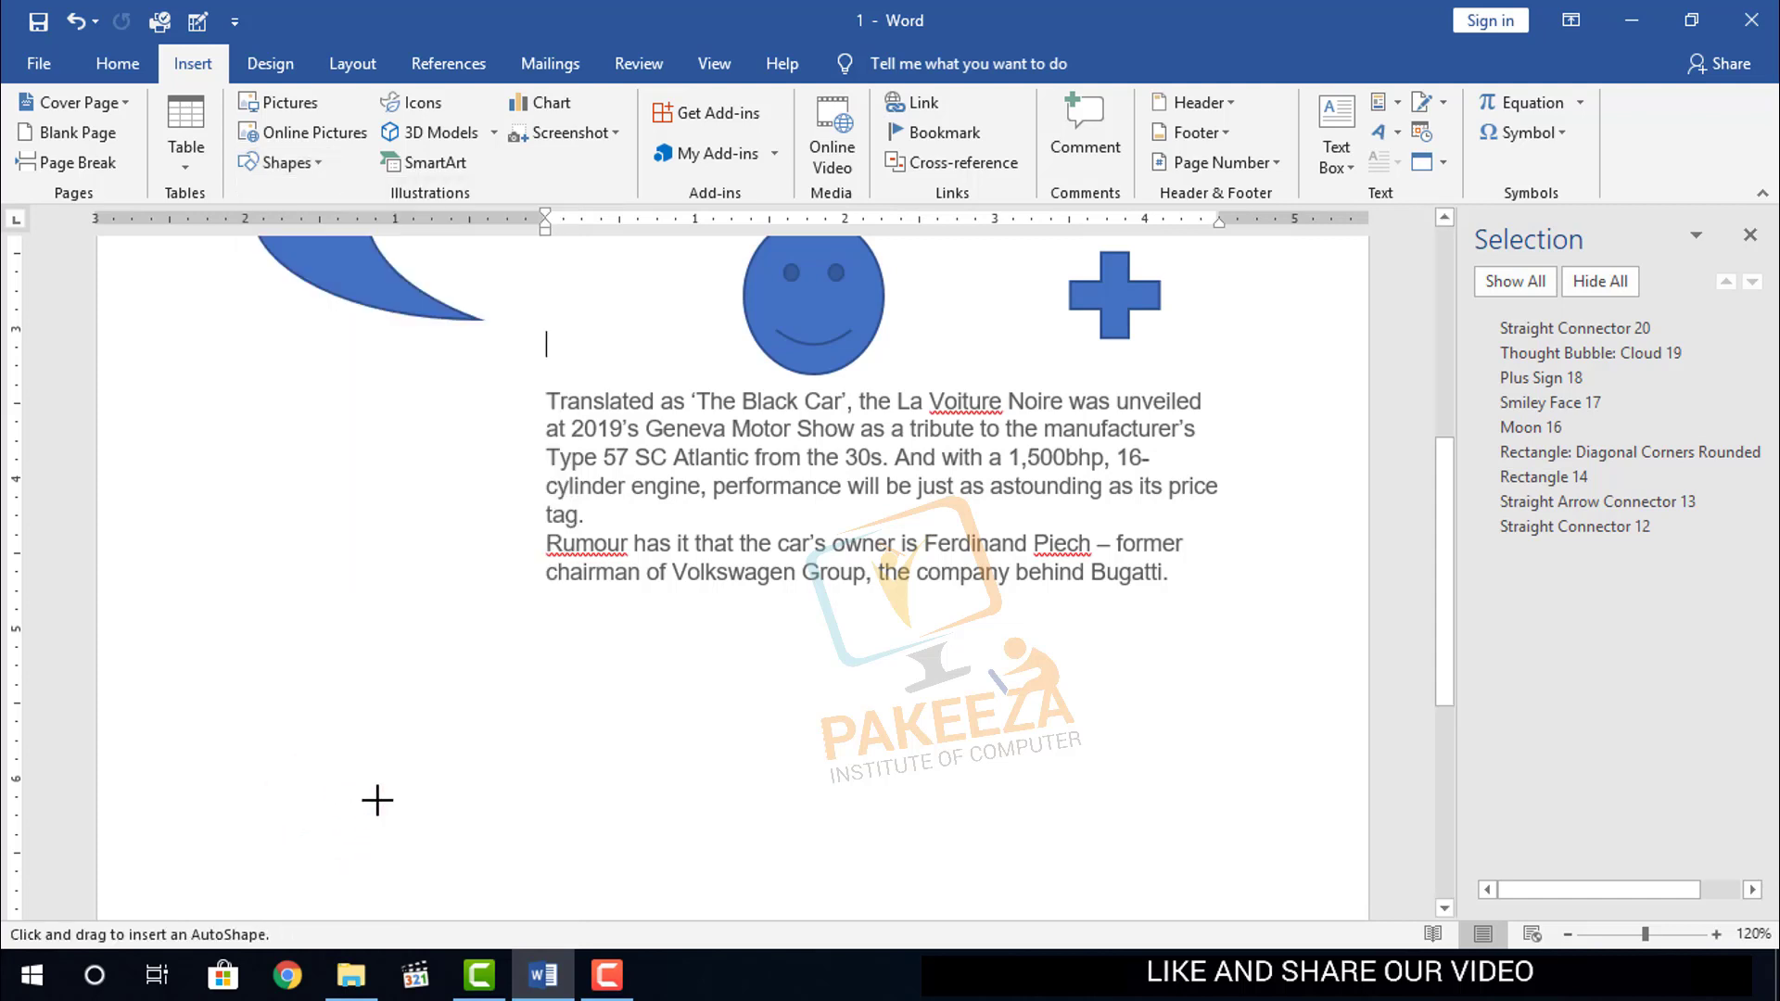
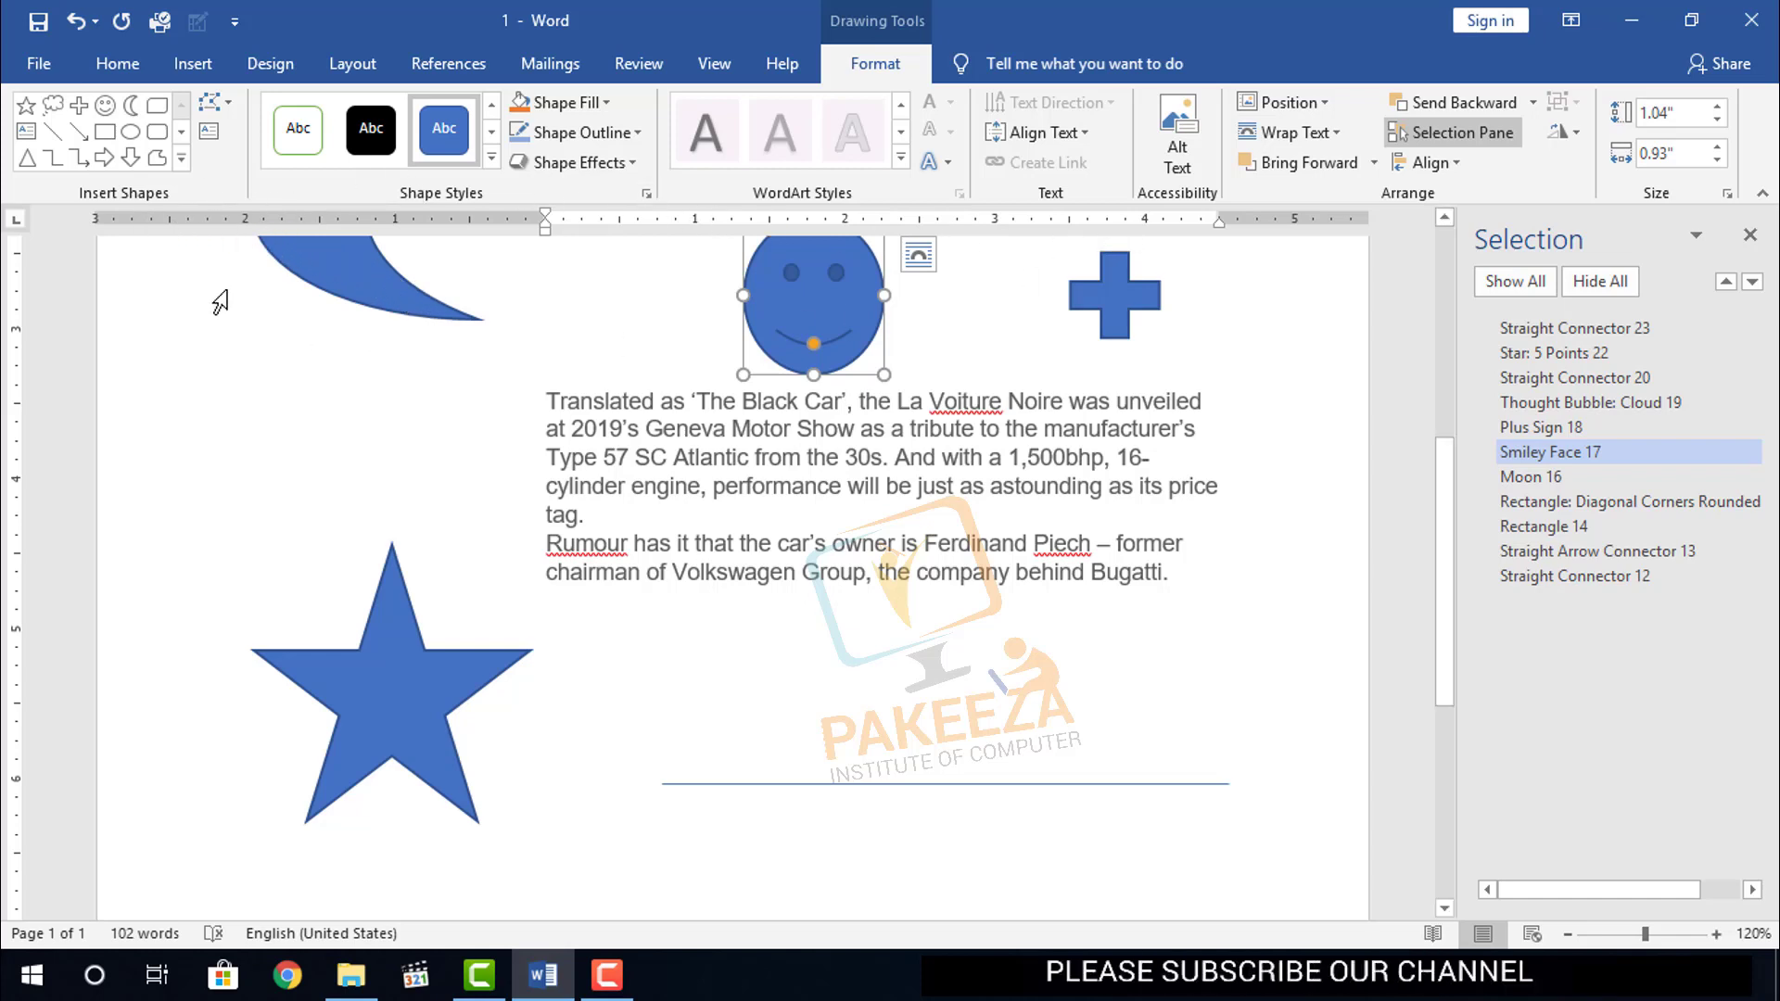
- Change the five-point star below the moon into a seven-point star
{"action": "scroll", "coordinate": [248, 300], "scroll_direction": "up", "scroll_amount": 1}
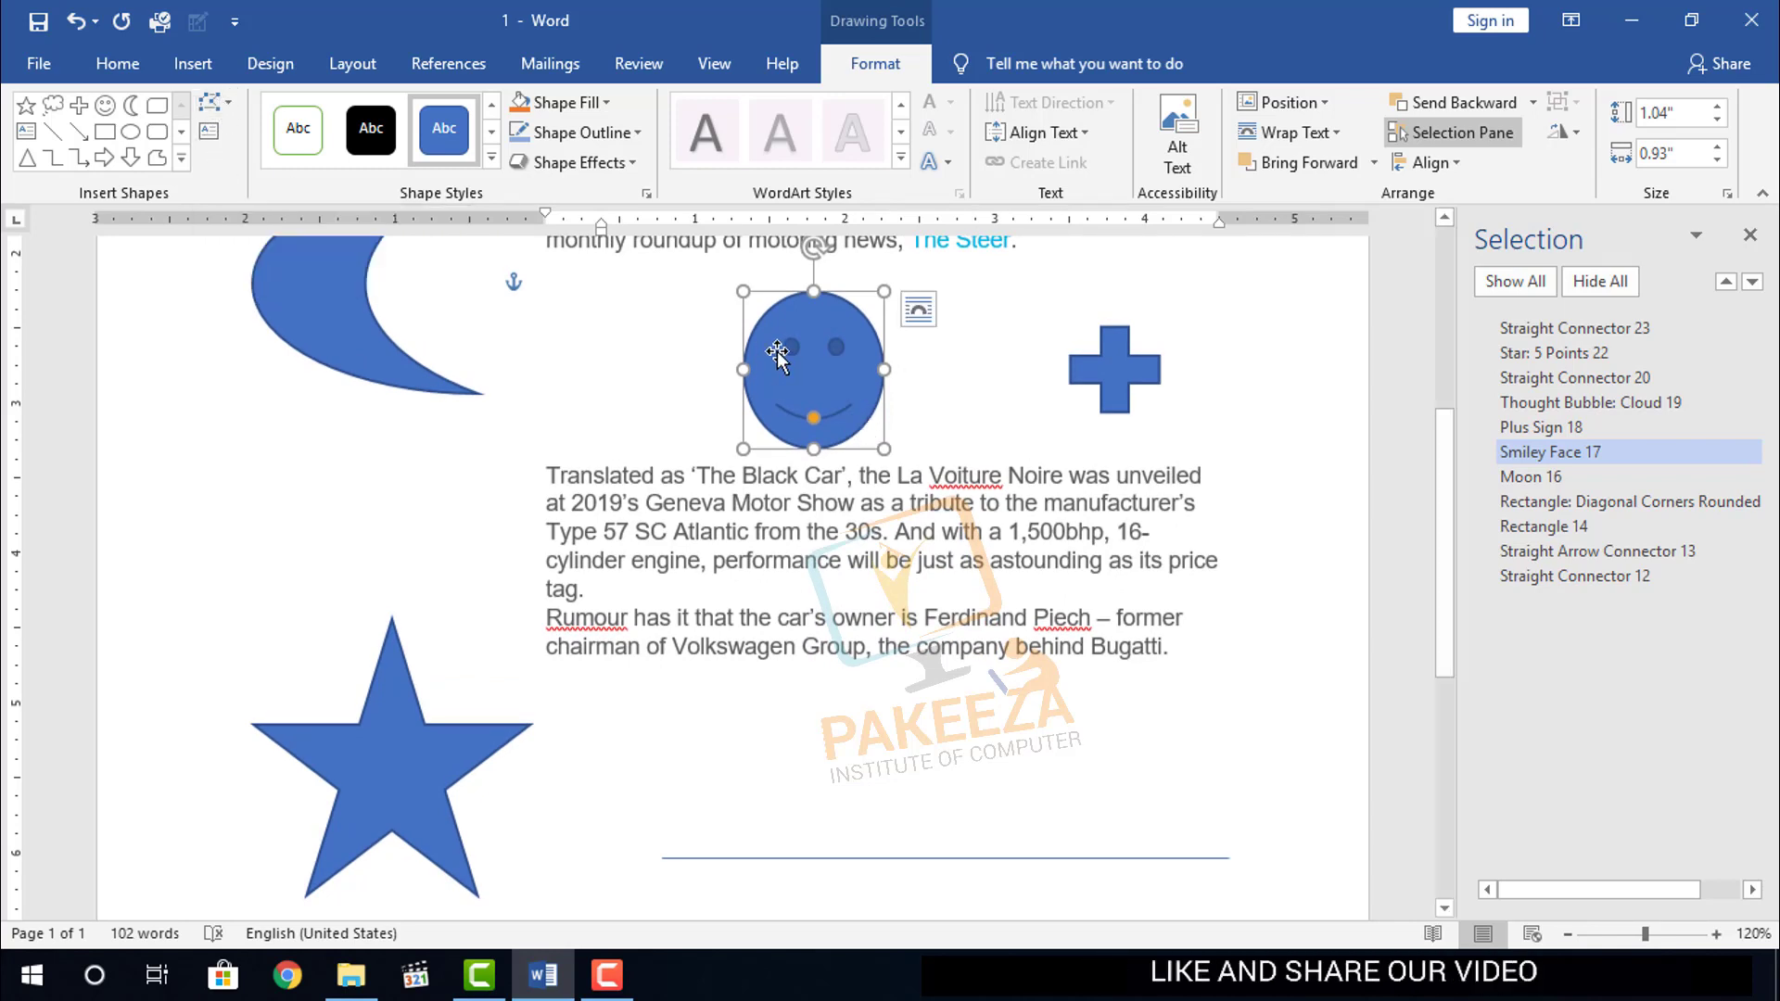
{"action": "scroll", "coordinate": [297, 399], "scroll_direction": "up", "scroll_amount": 1}
{"action": "scroll", "coordinate": [306, 386], "scroll_direction": "down", "scroll_amount": 3}
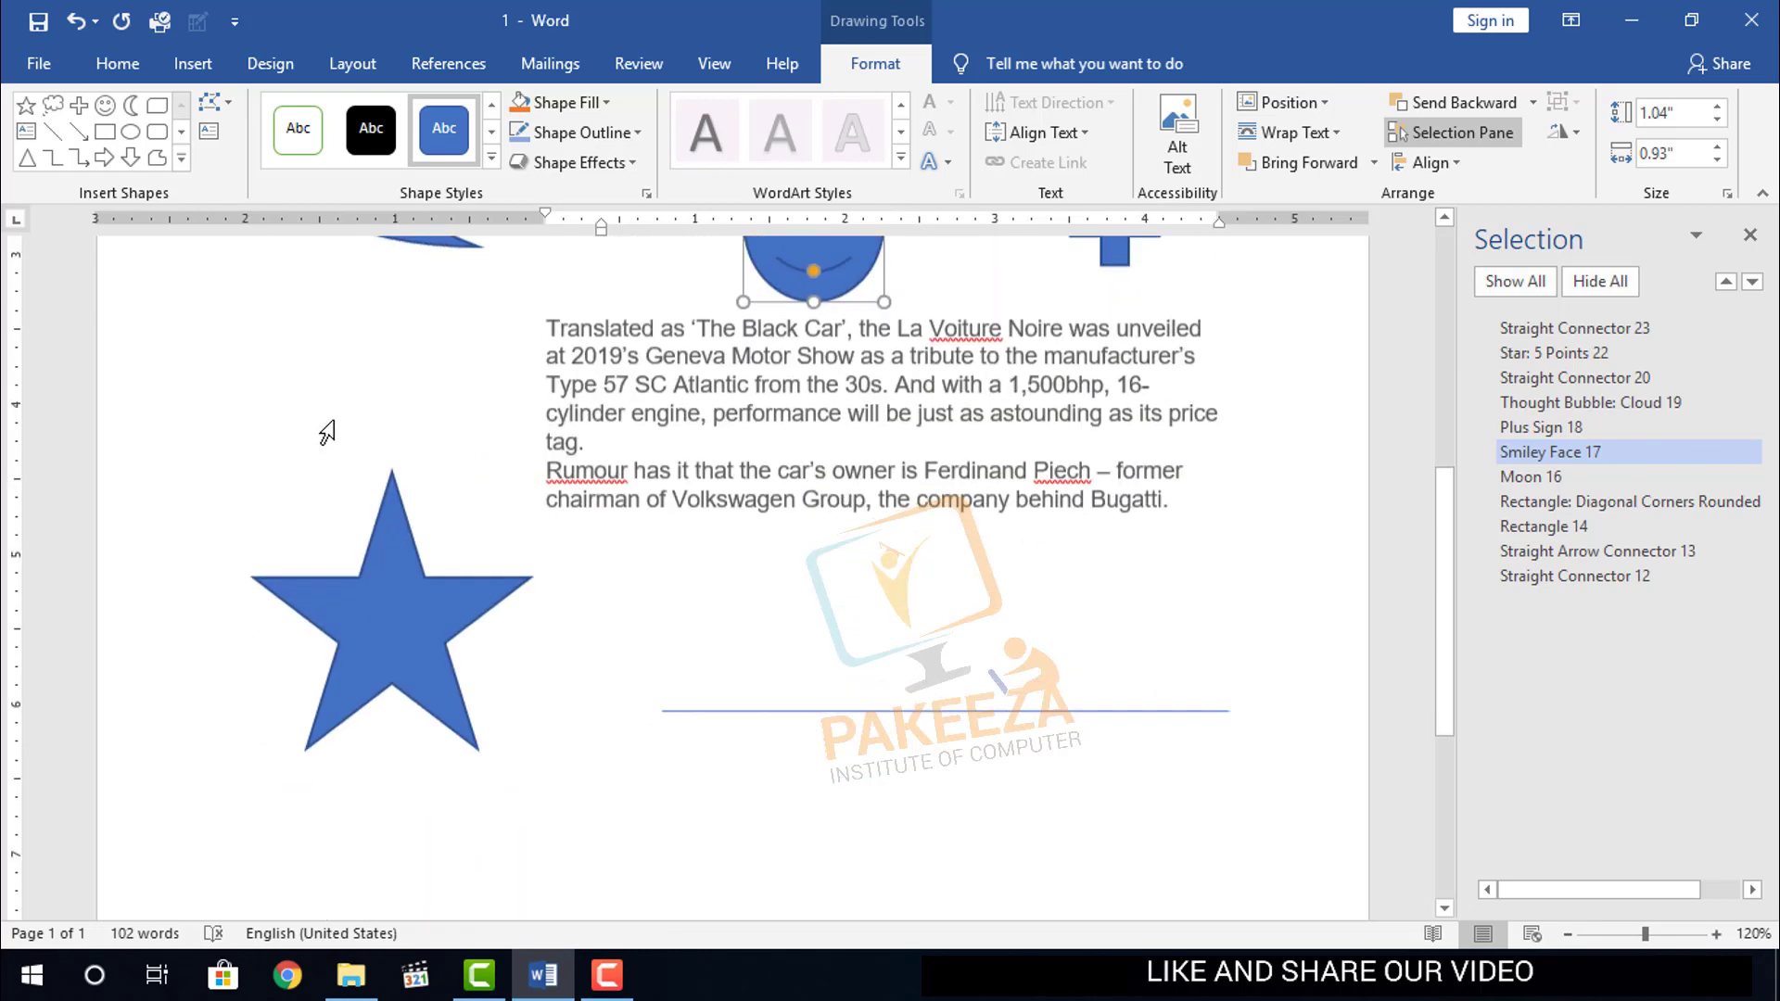
{"action": "left_click", "coordinate": [403, 609]}
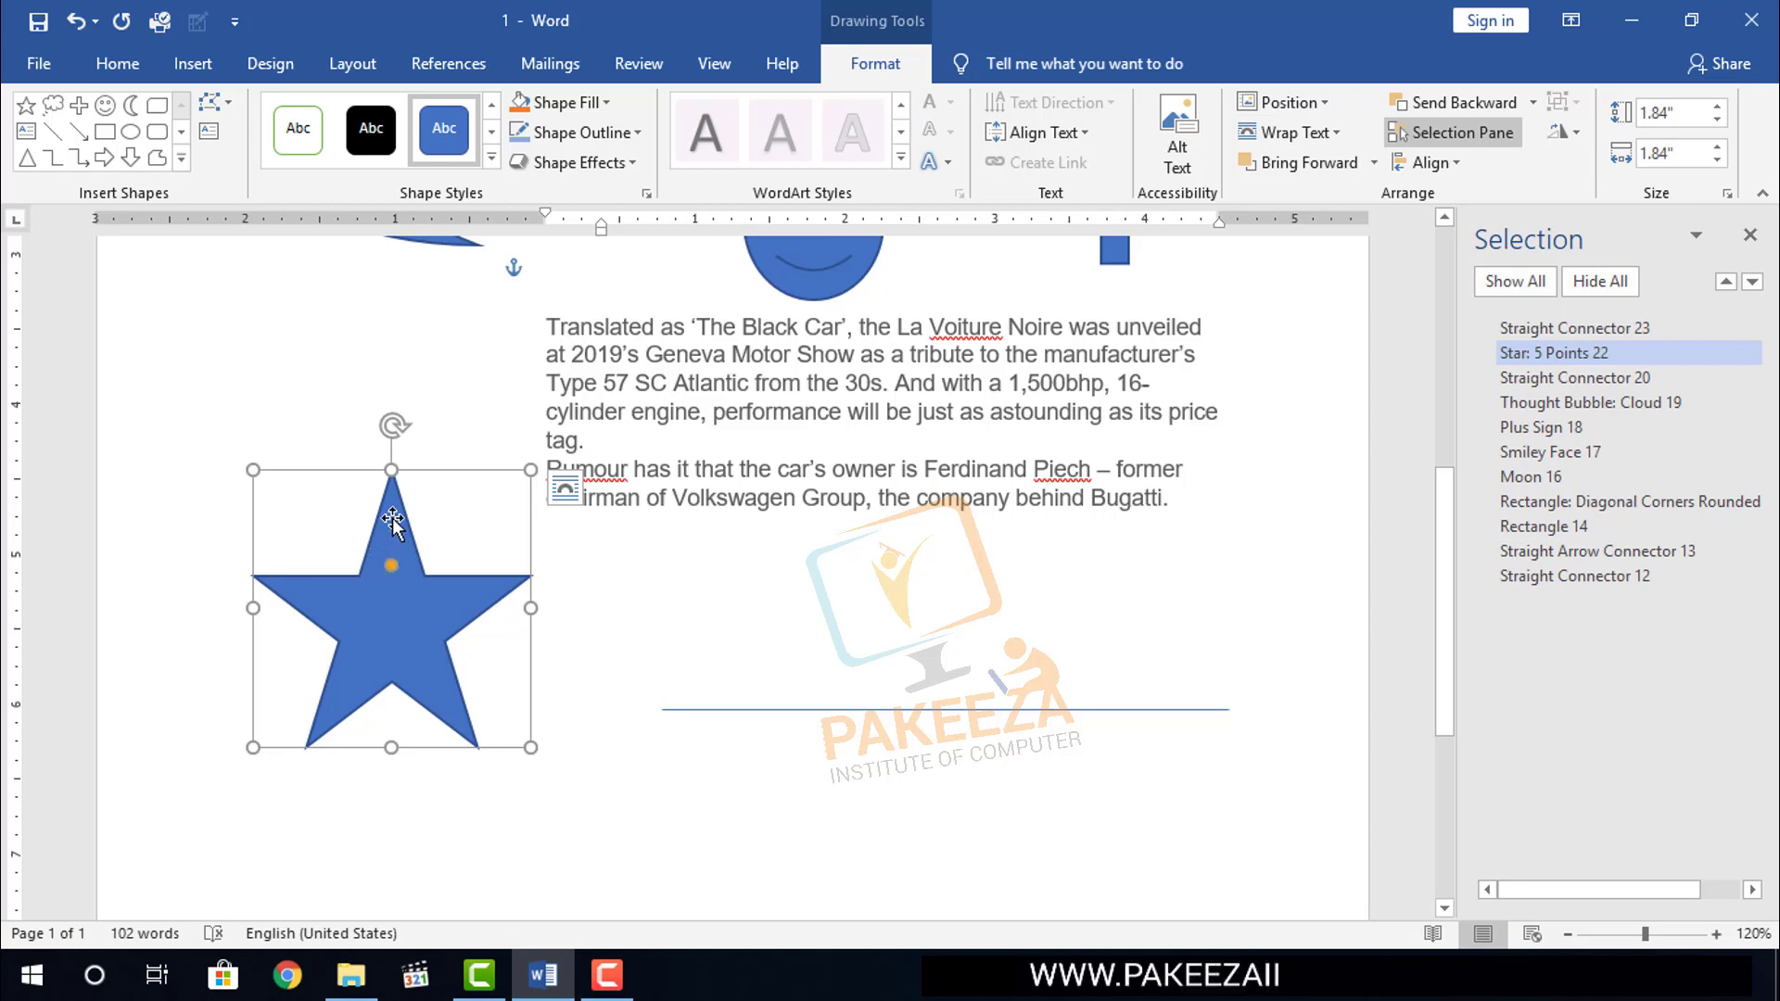
{"action": "left_click_drag", "start_coordinate": [393, 428], "coordinate": [389, 387]}
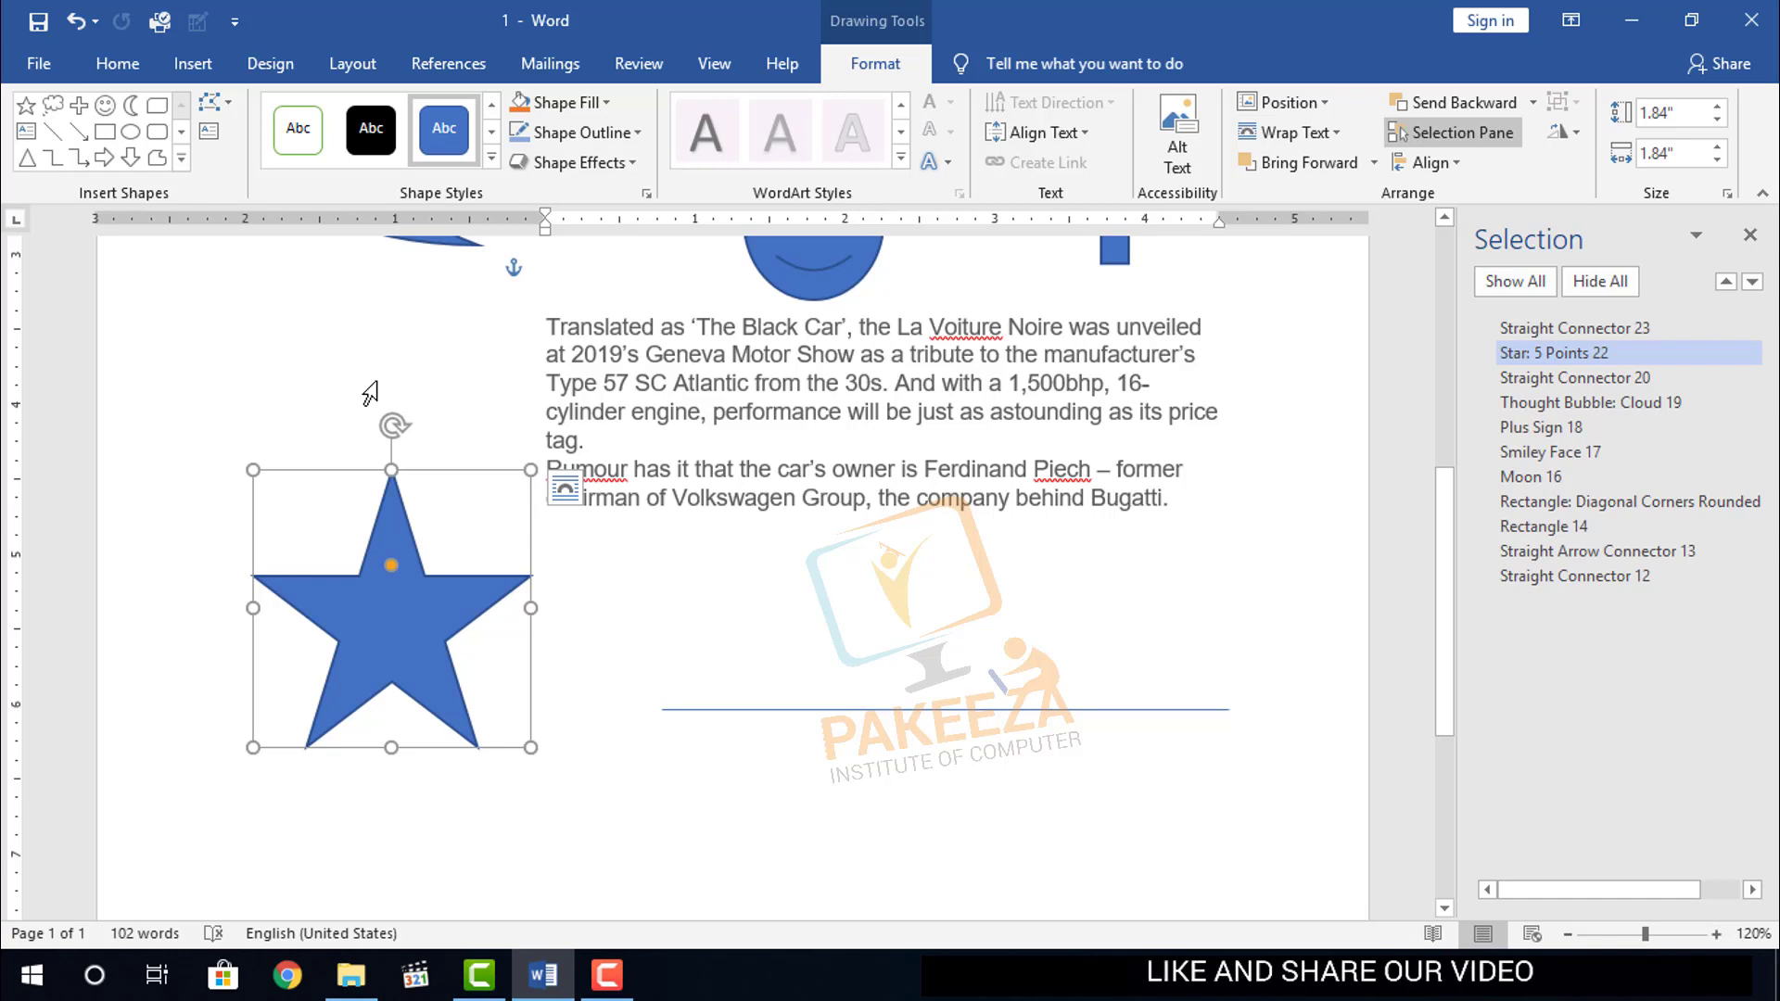
{"action": "left_click", "coordinate": [227, 104]}
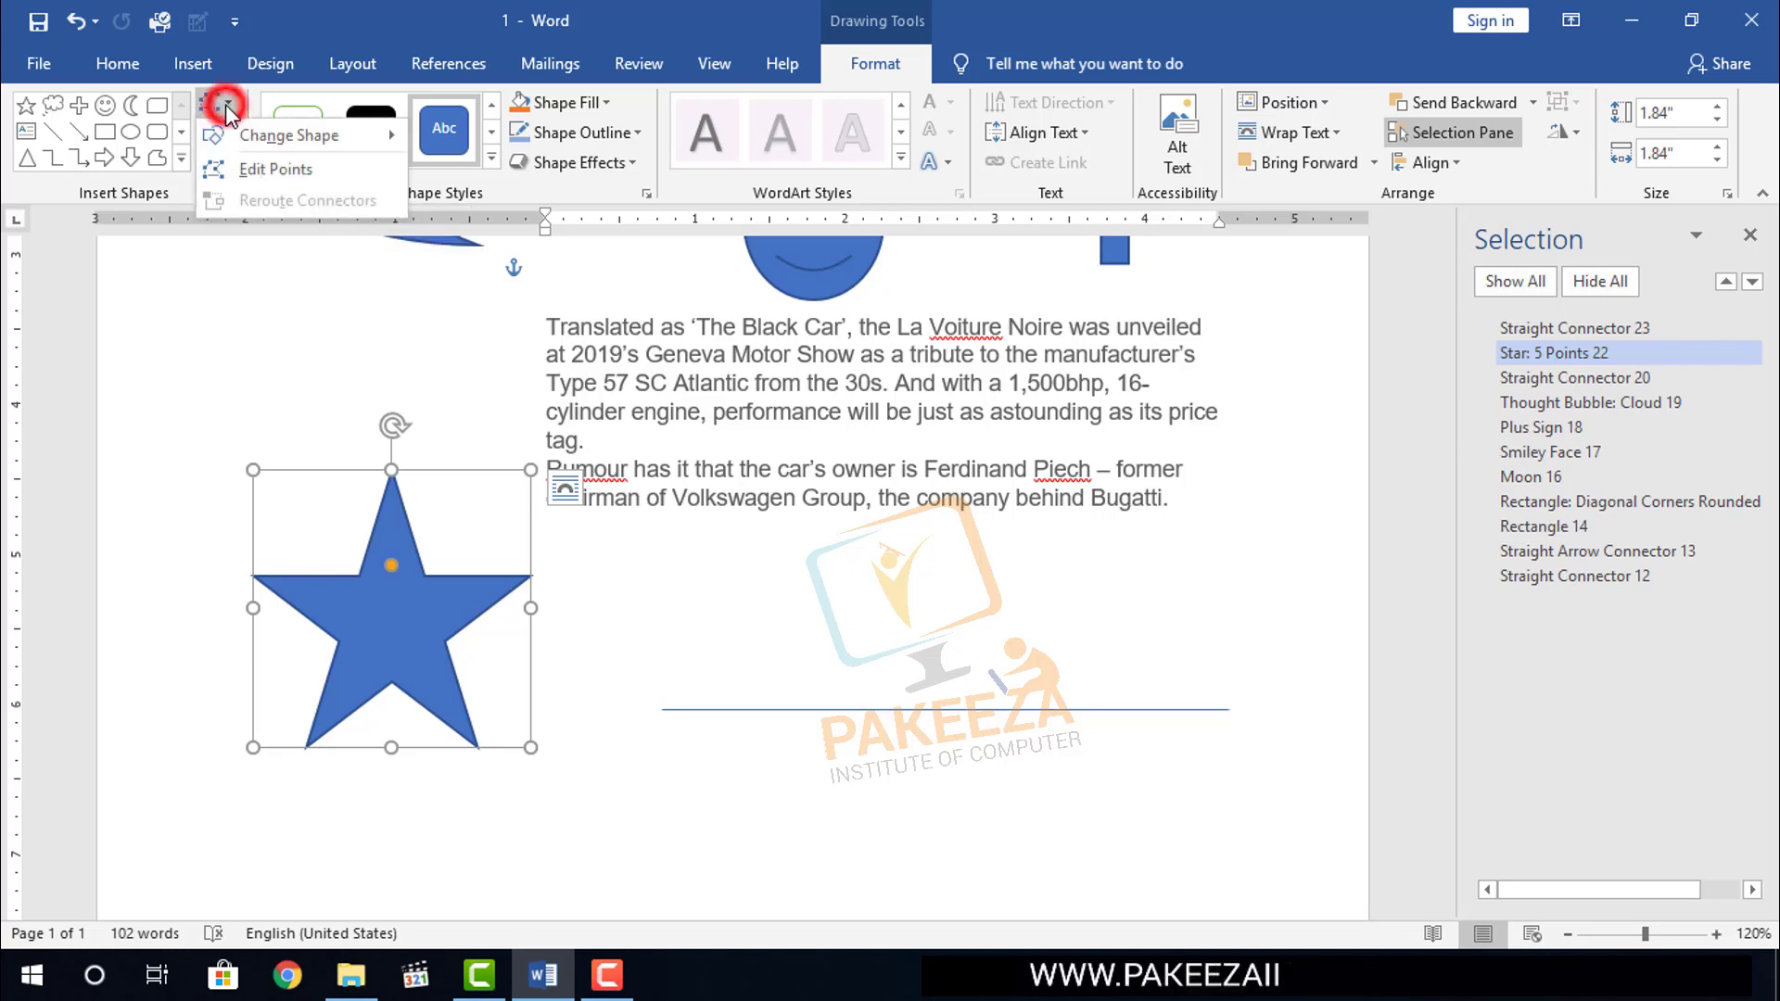
{"action": "mouse_move", "coordinate": [243, 138]}
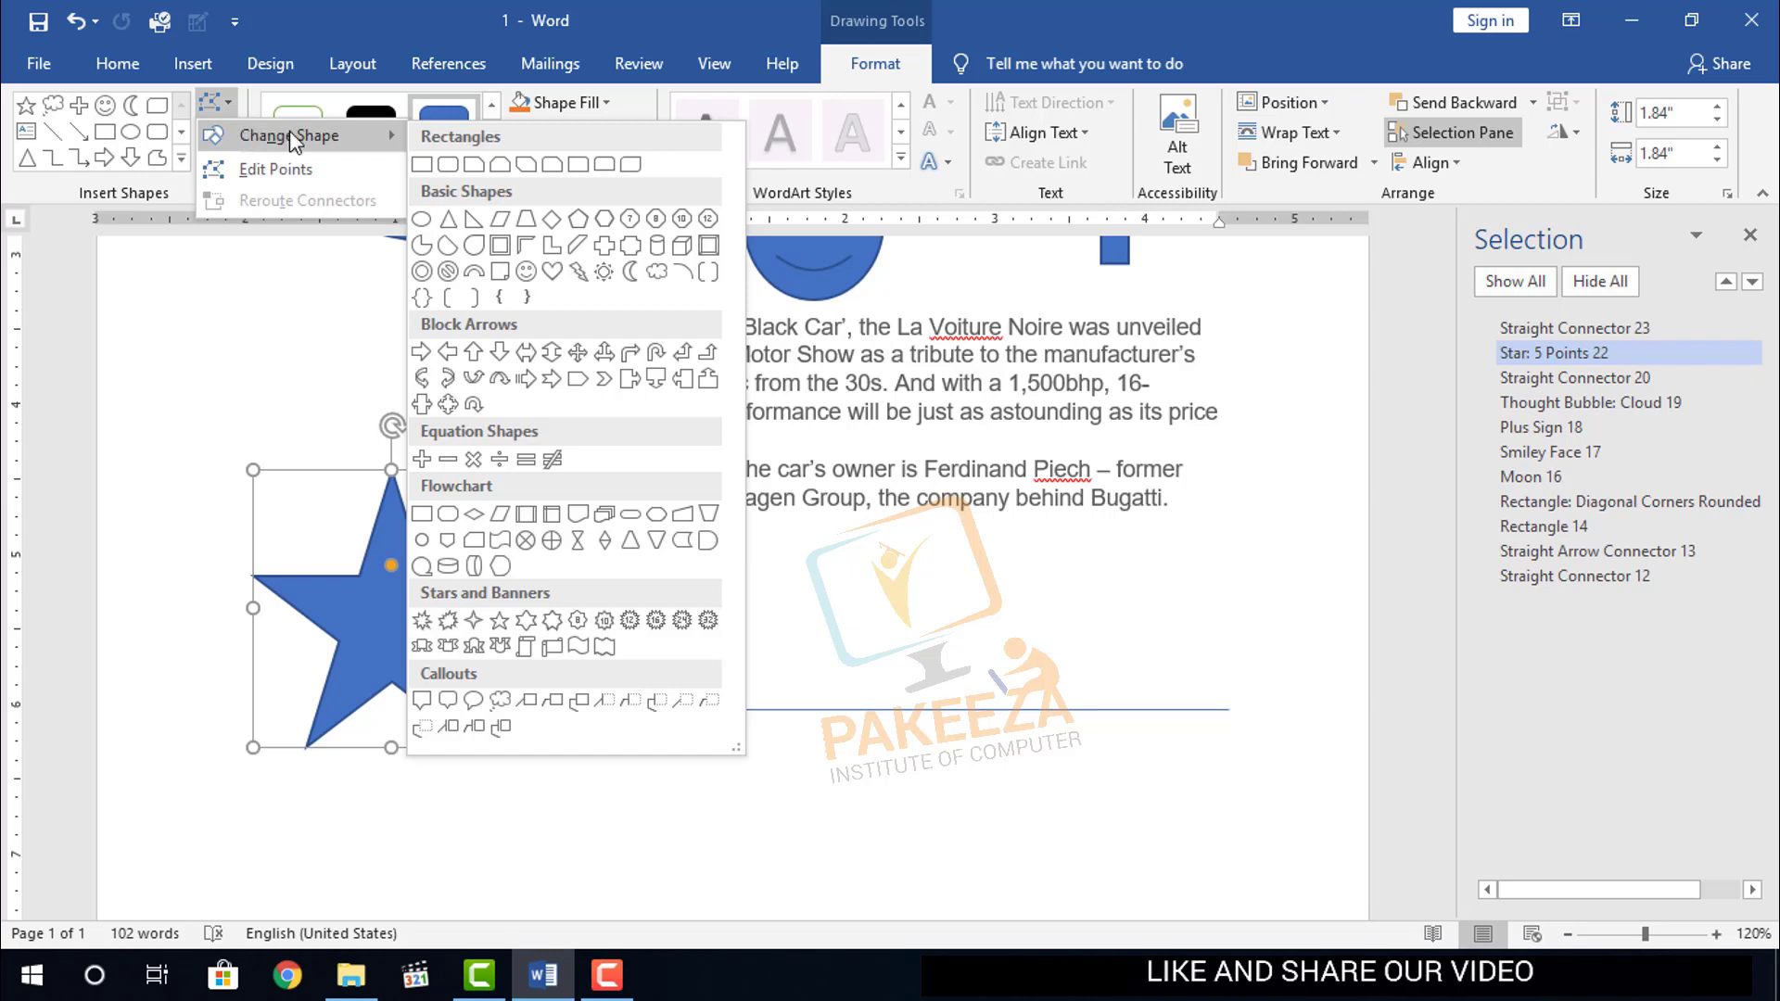
{"action": "left_click", "coordinate": [554, 620]}
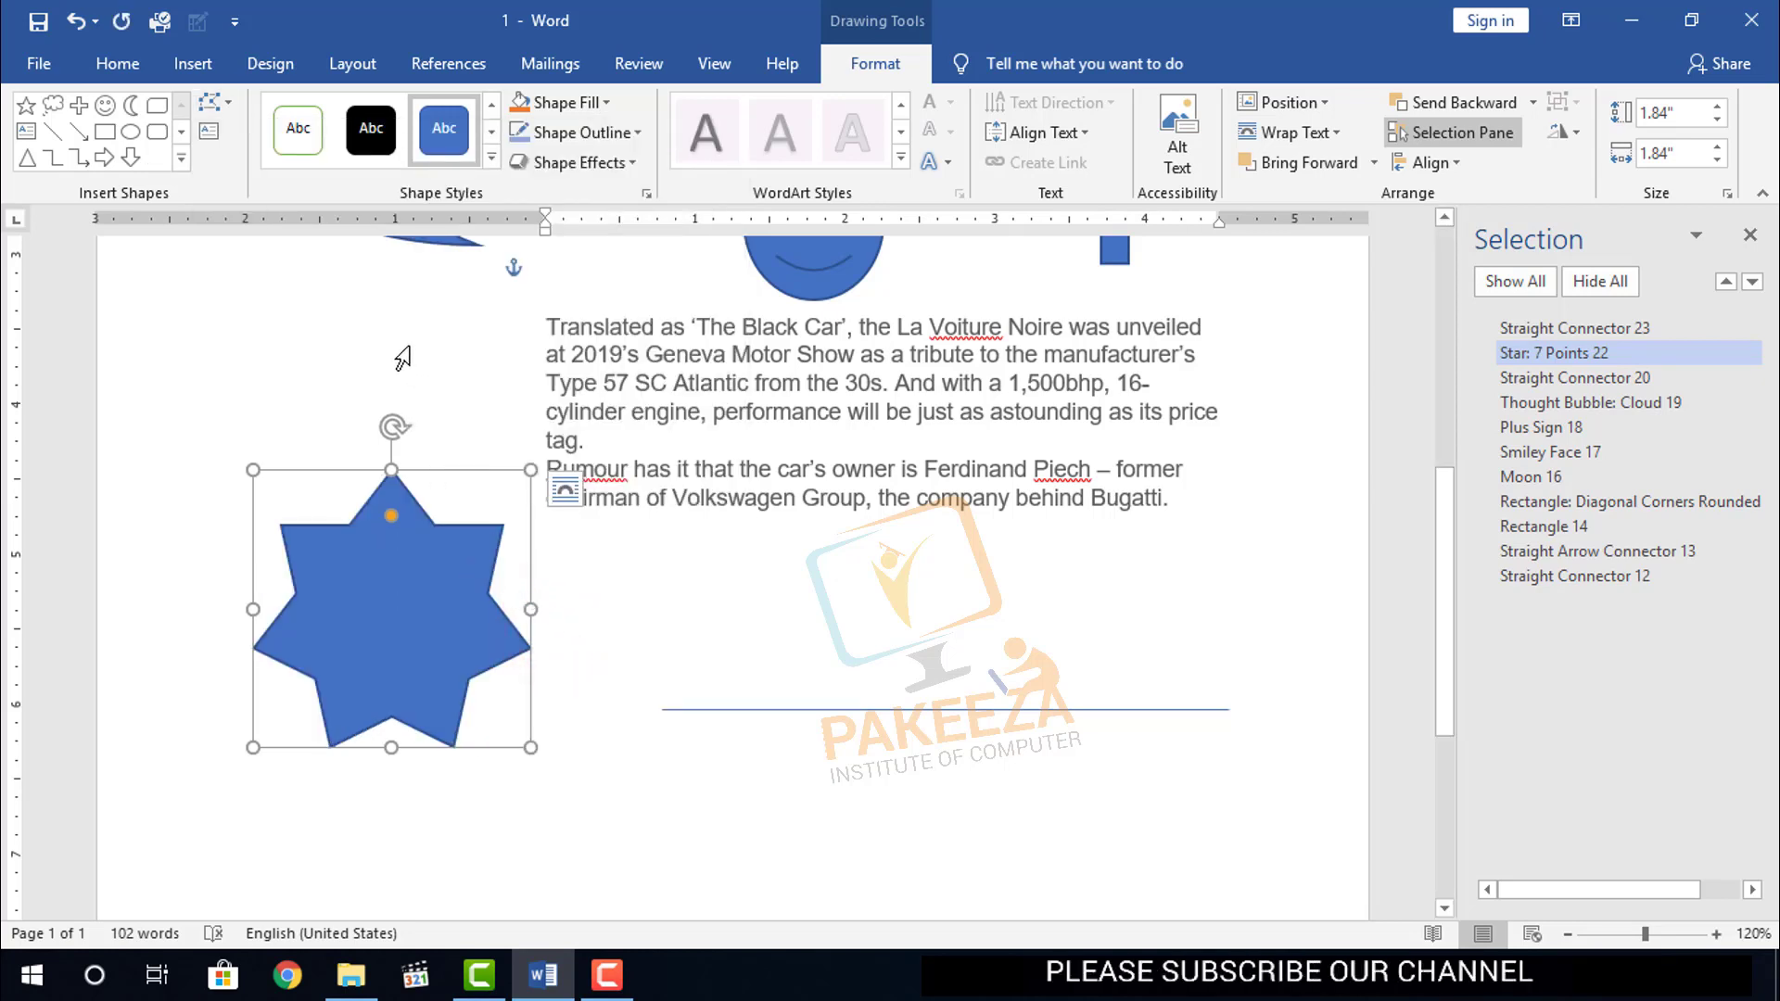
- Edit the seven-point star's points, pulling three inner points toward the centre and stretching the upper-left and both bottom tips outward
{"action": "left_click", "coordinate": [228, 104]}
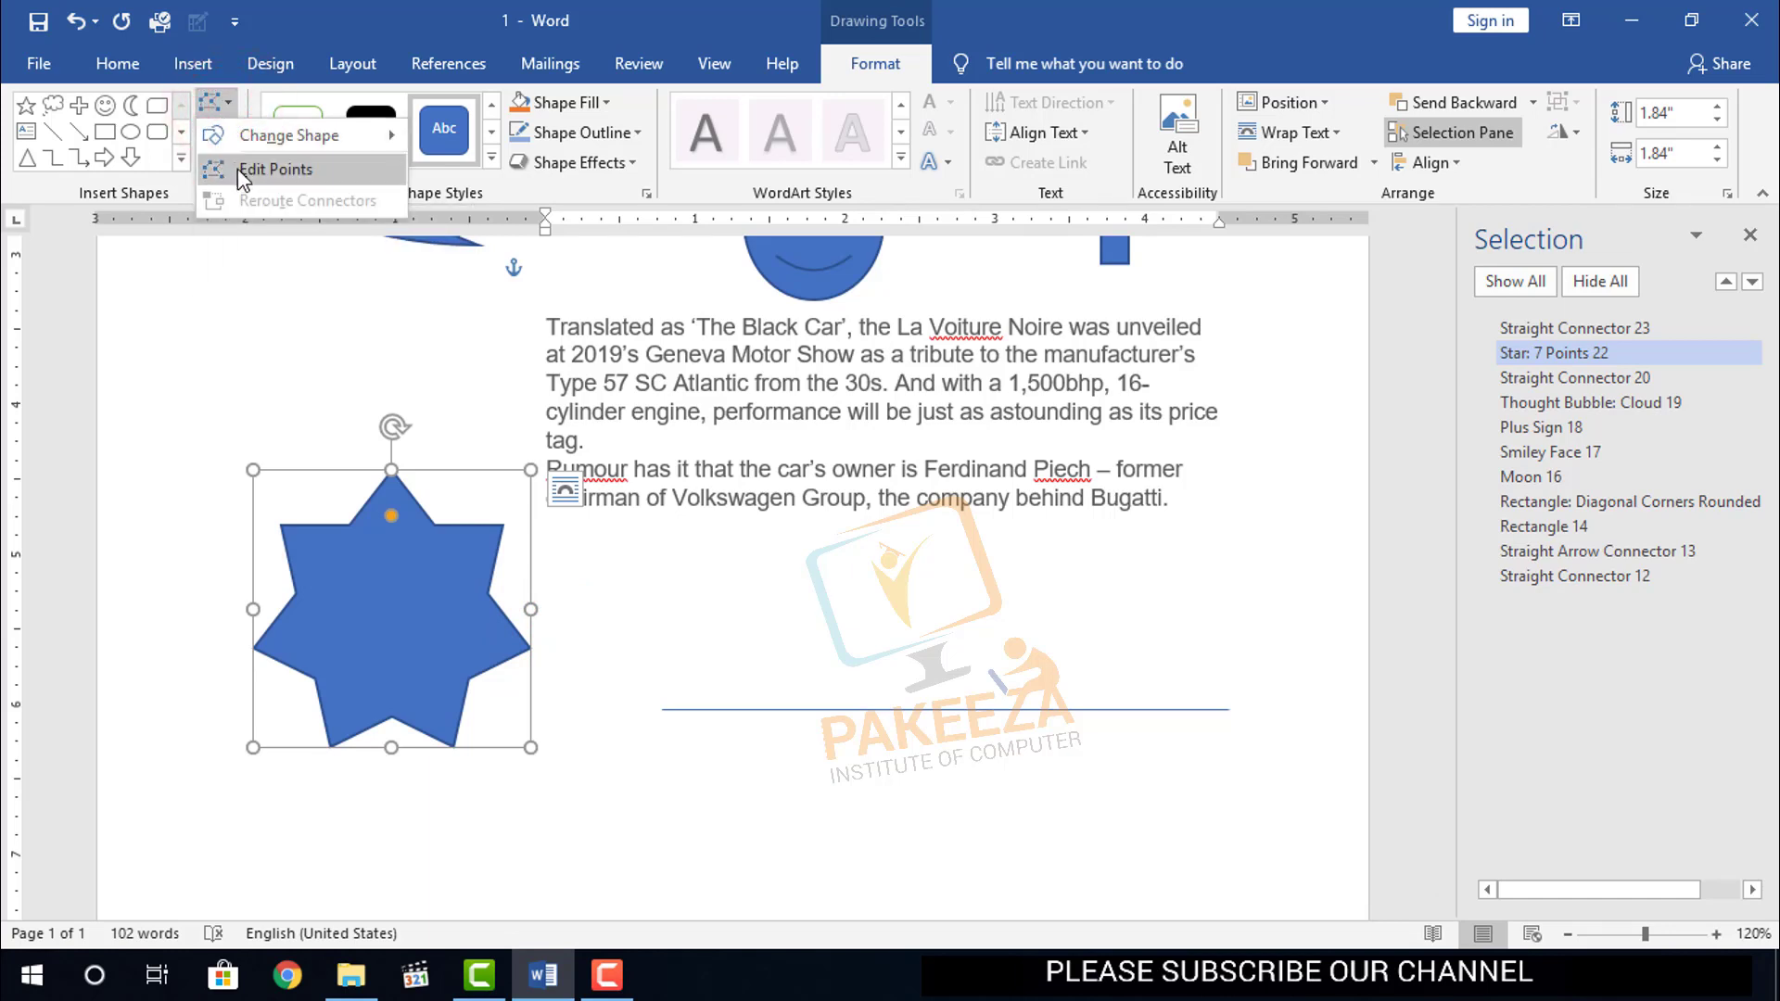
{"action": "left_click", "coordinate": [307, 170]}
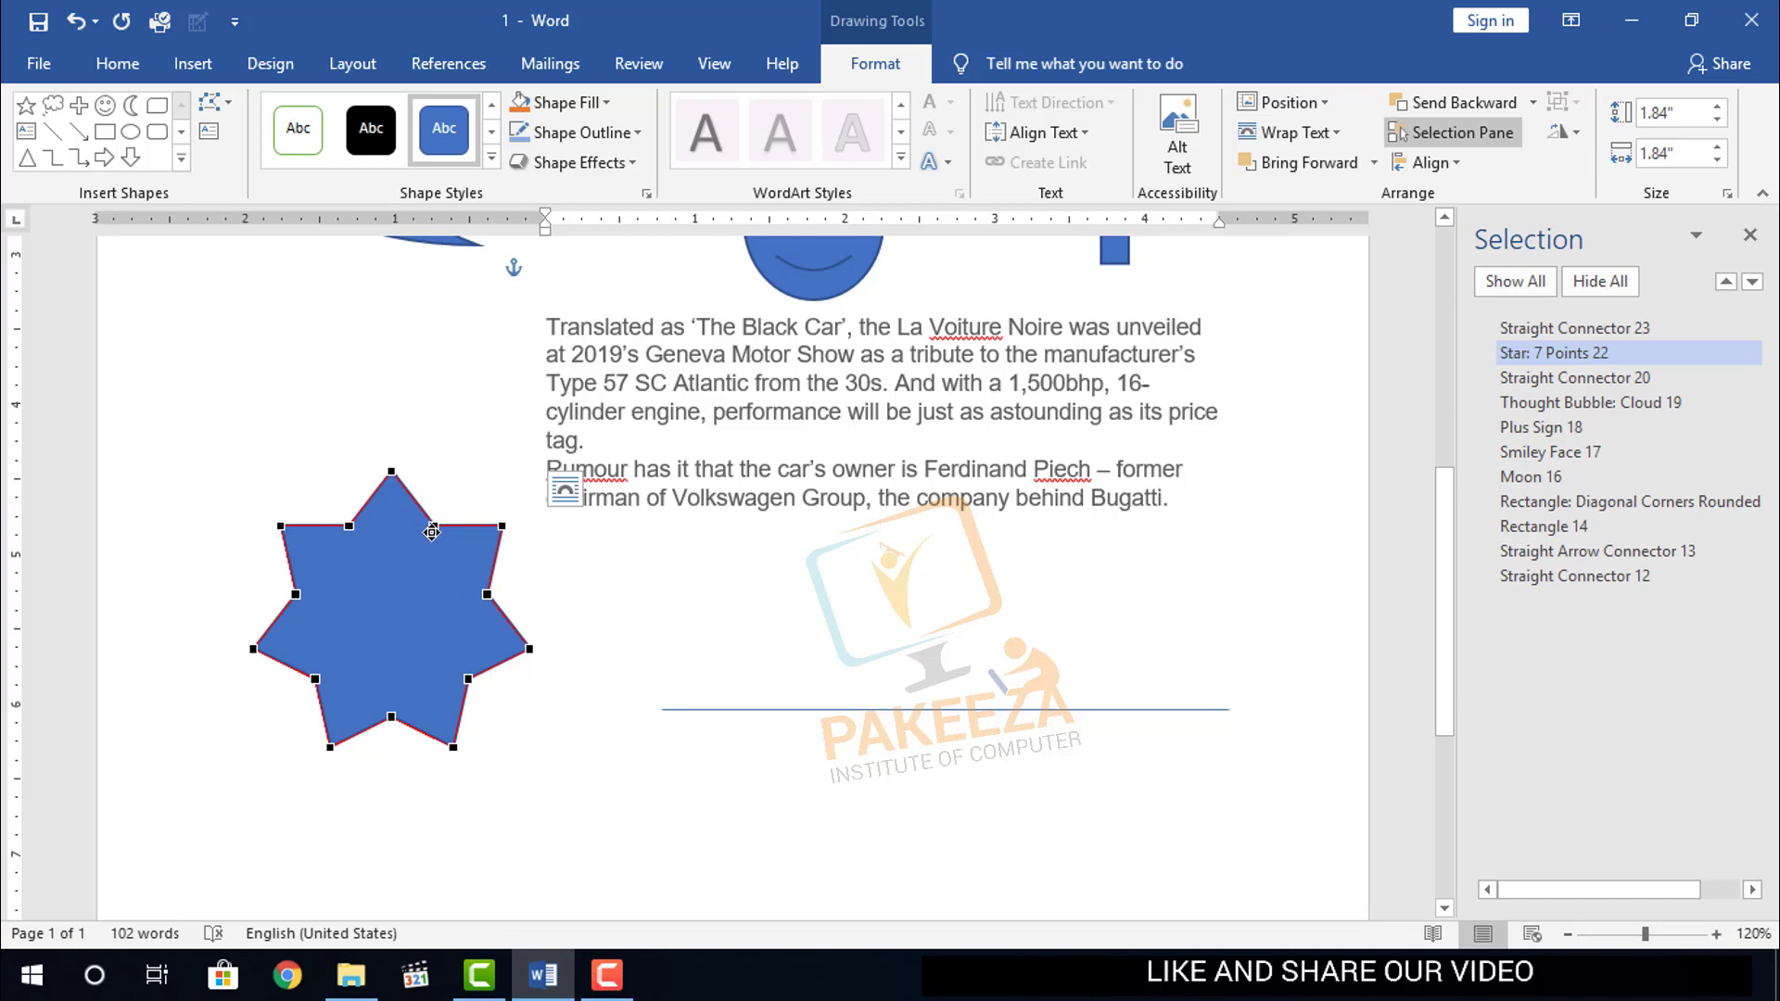
{"action": "left_click_drag", "start_coordinate": [433, 528], "coordinate": [374, 619]}
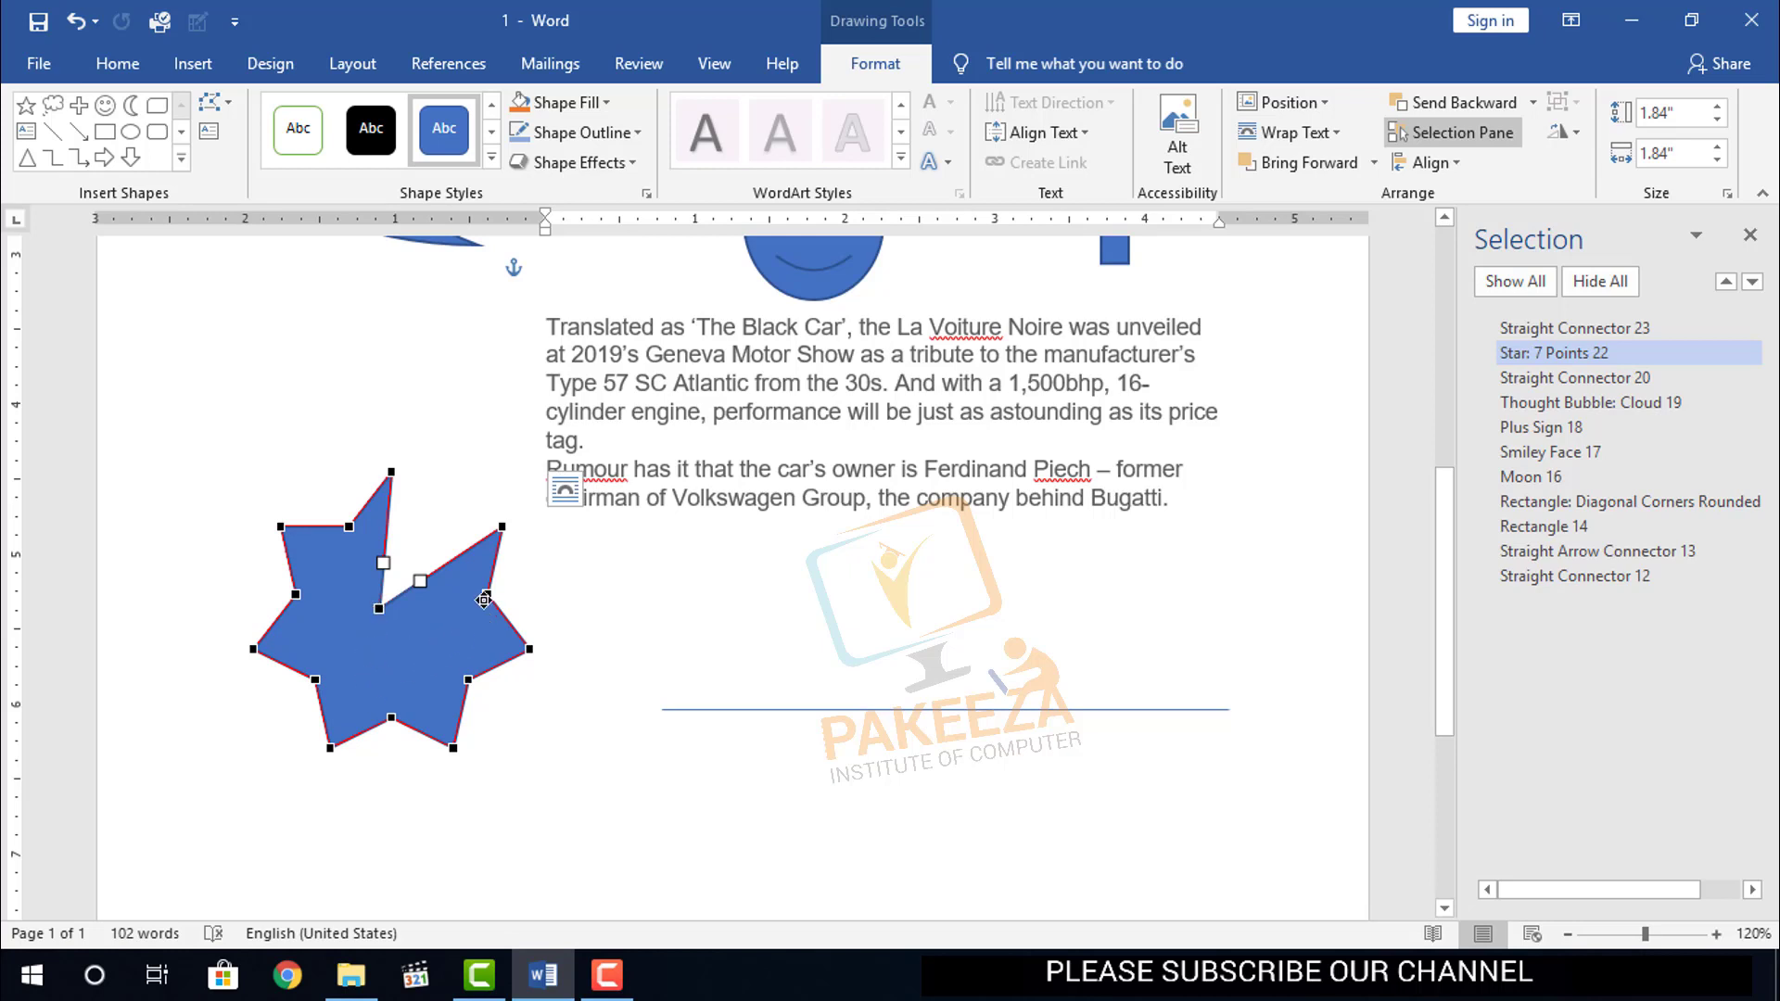
{"action": "left_click_drag", "start_coordinate": [481, 608], "coordinate": [367, 637]}
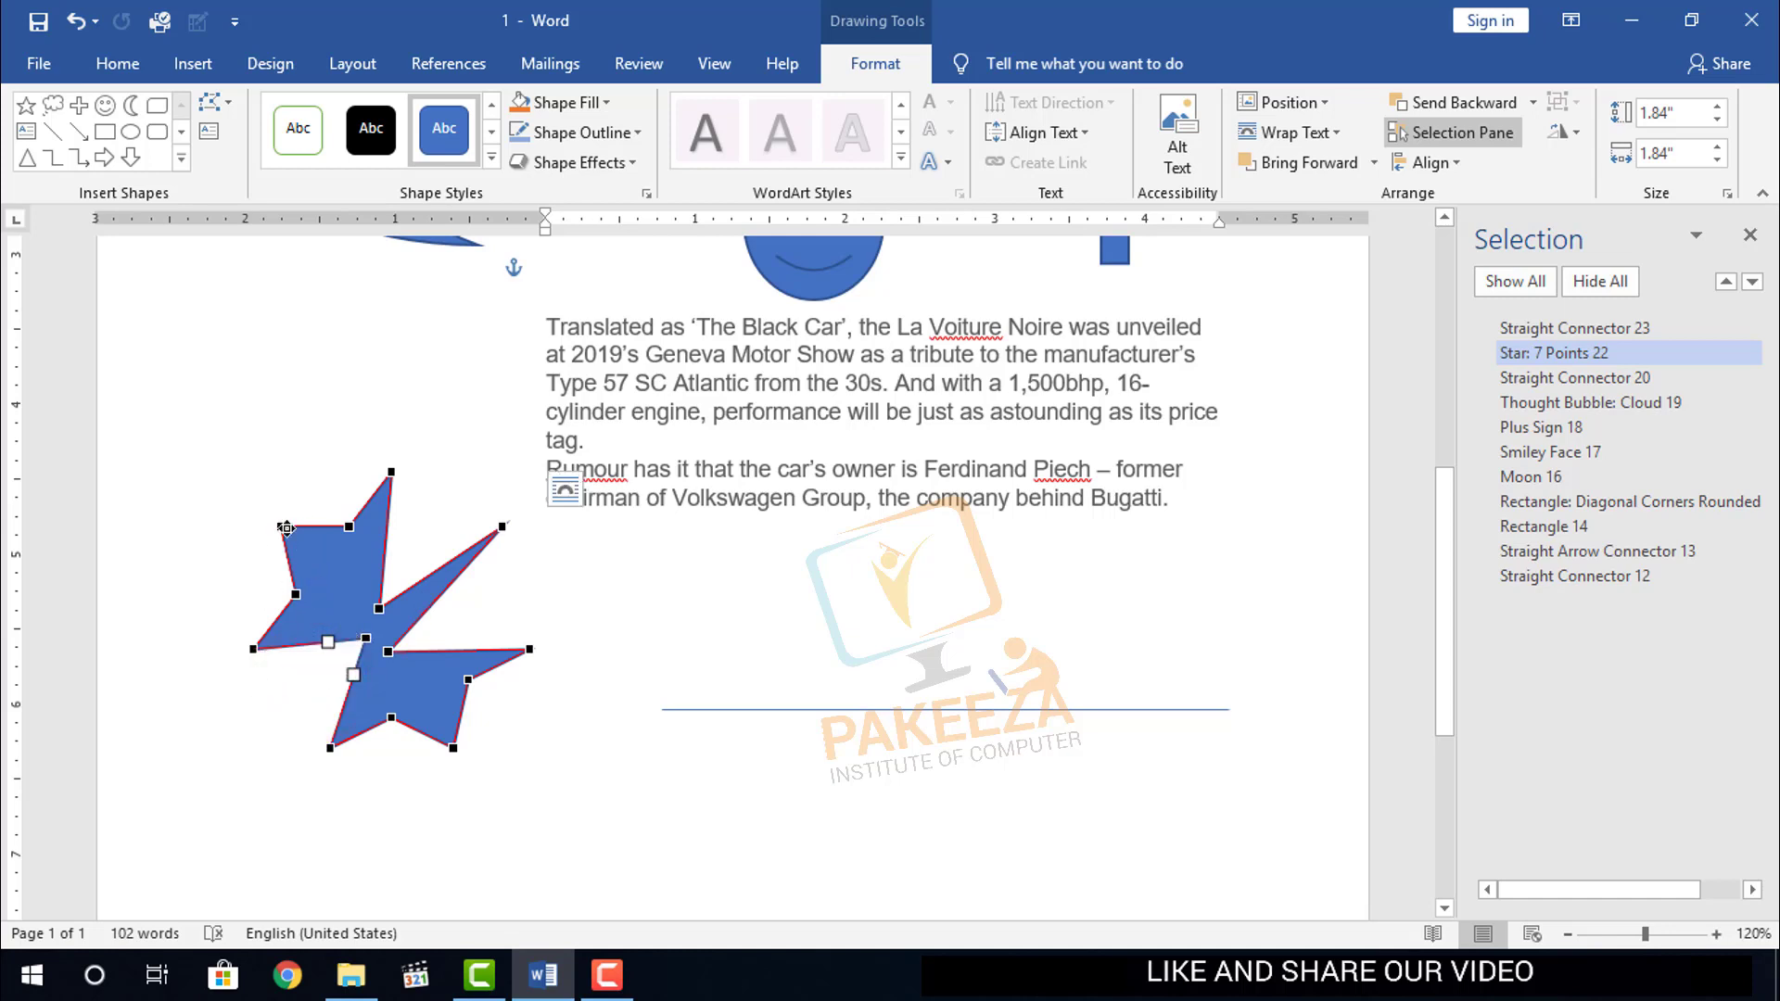
{"action": "left_click_drag", "start_coordinate": [286, 528], "coordinate": [220, 458]}
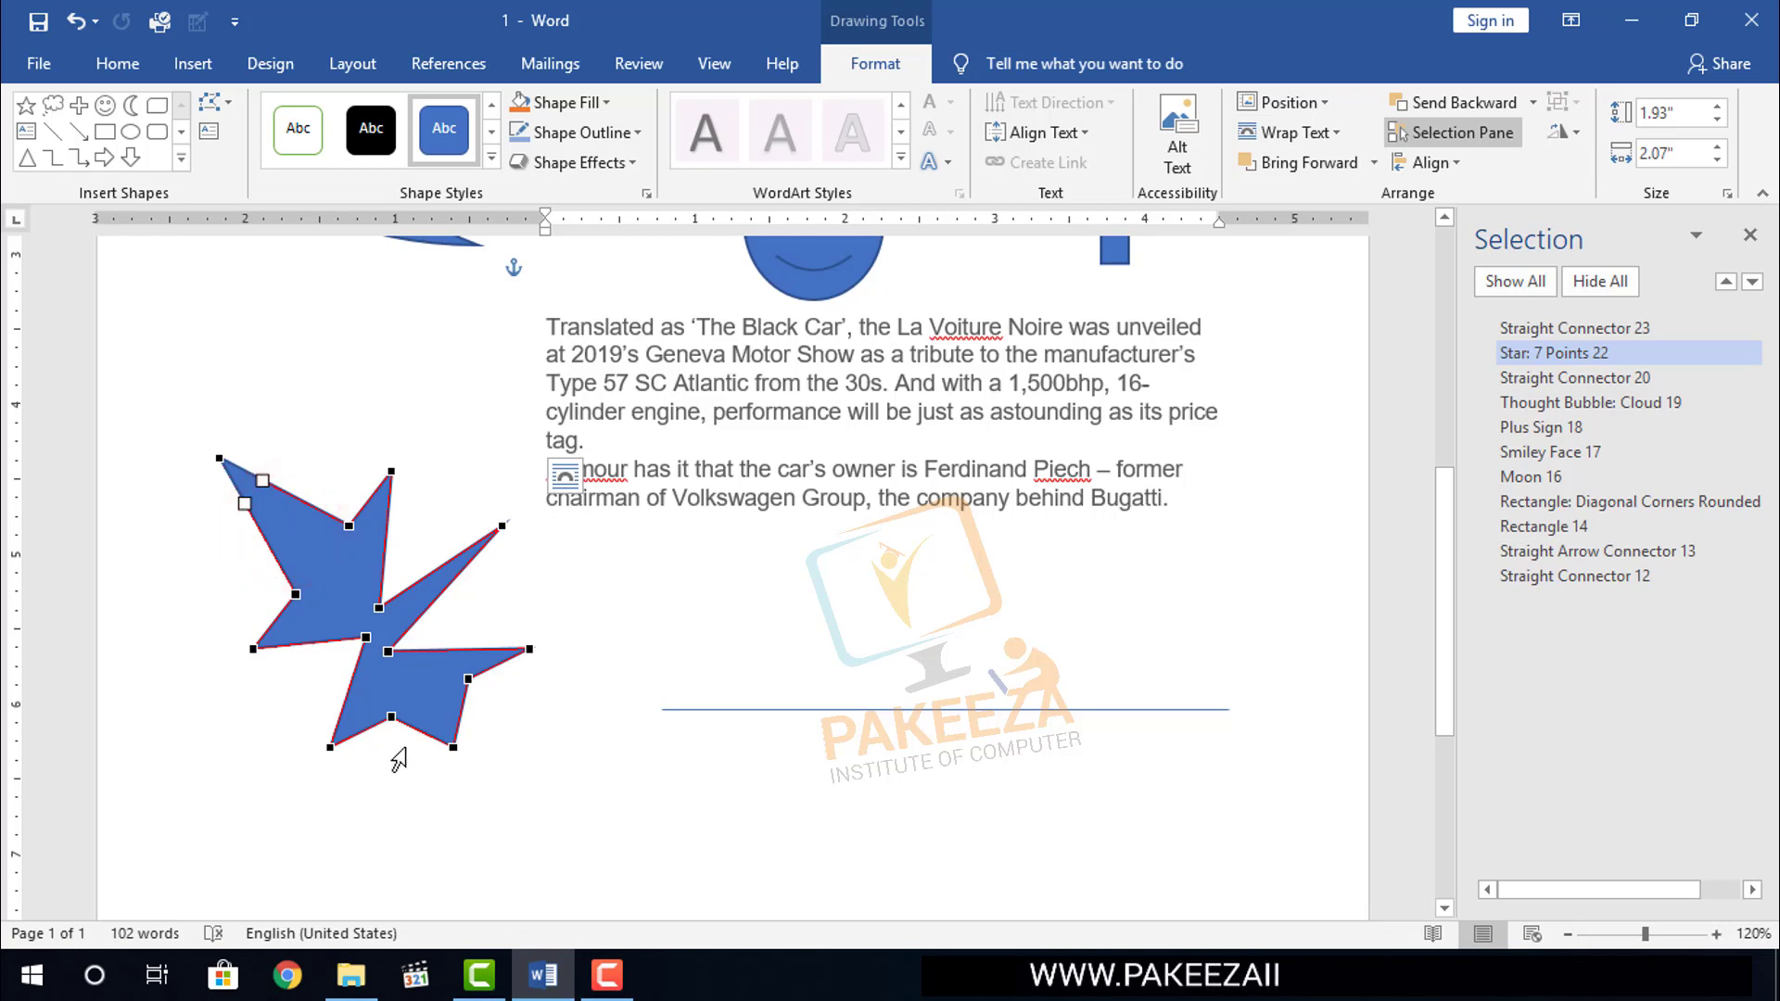
{"action": "left_click_drag", "start_coordinate": [453, 752], "coordinate": [451, 839]}
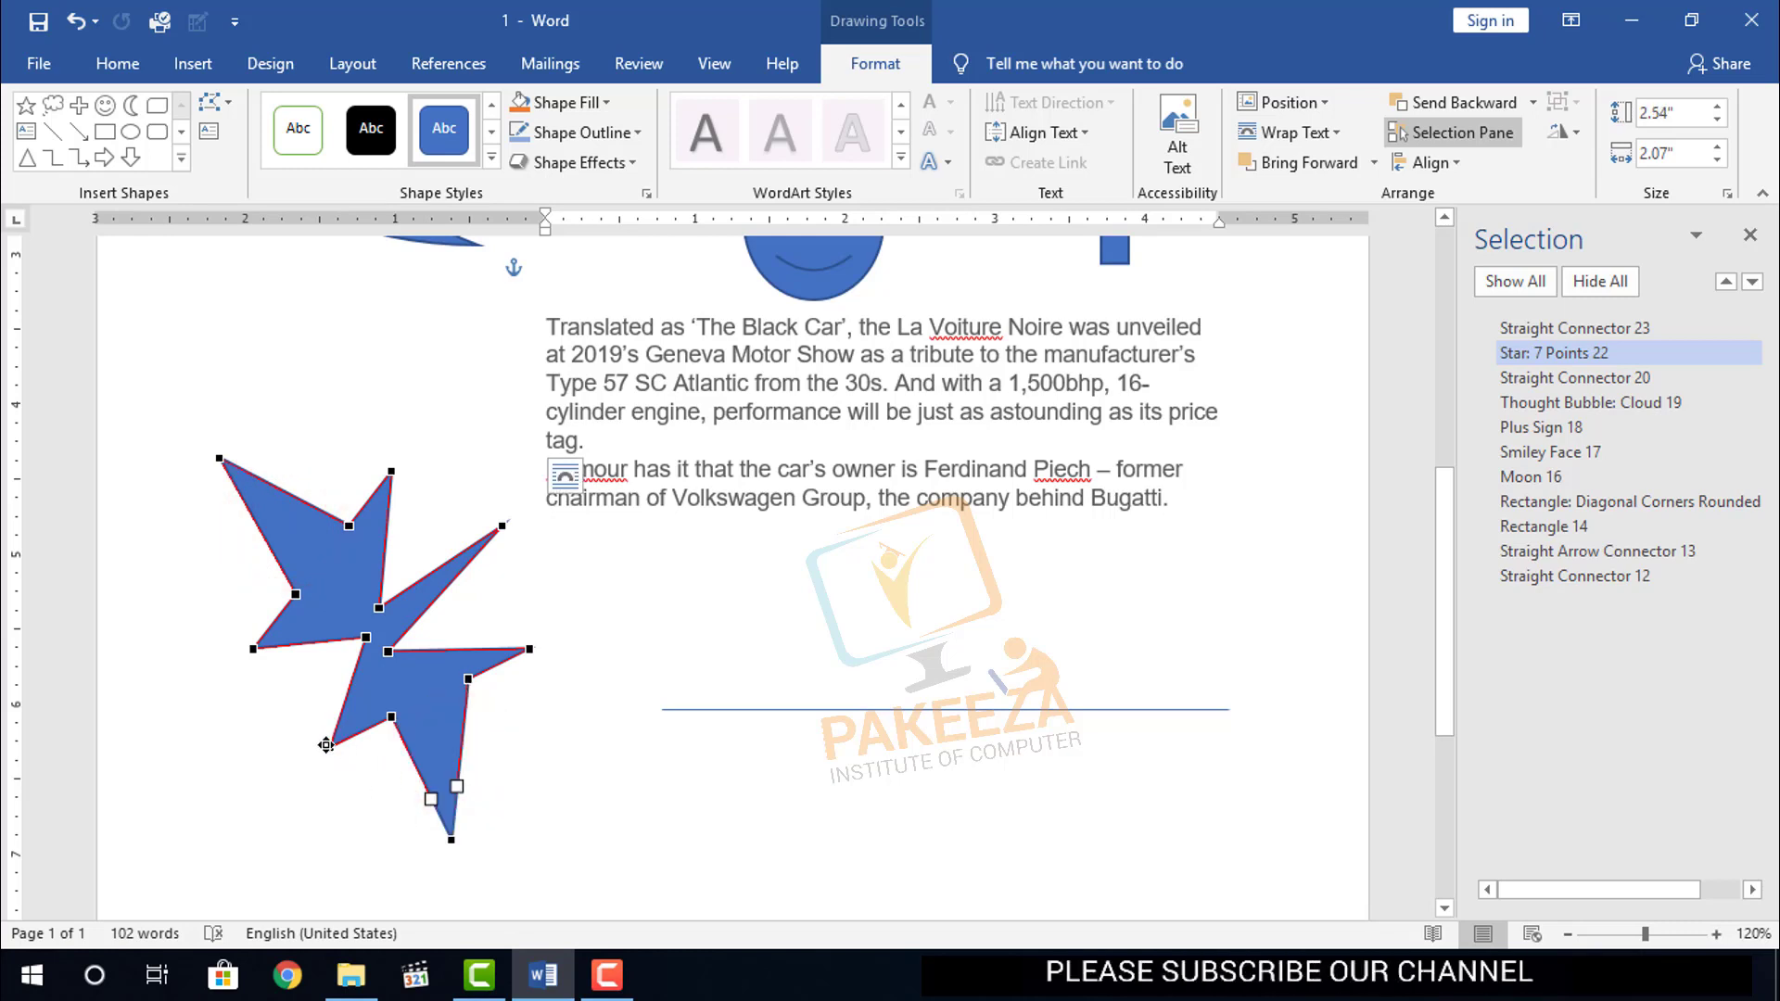
{"action": "left_click_drag", "start_coordinate": [330, 742], "coordinate": [206, 764]}
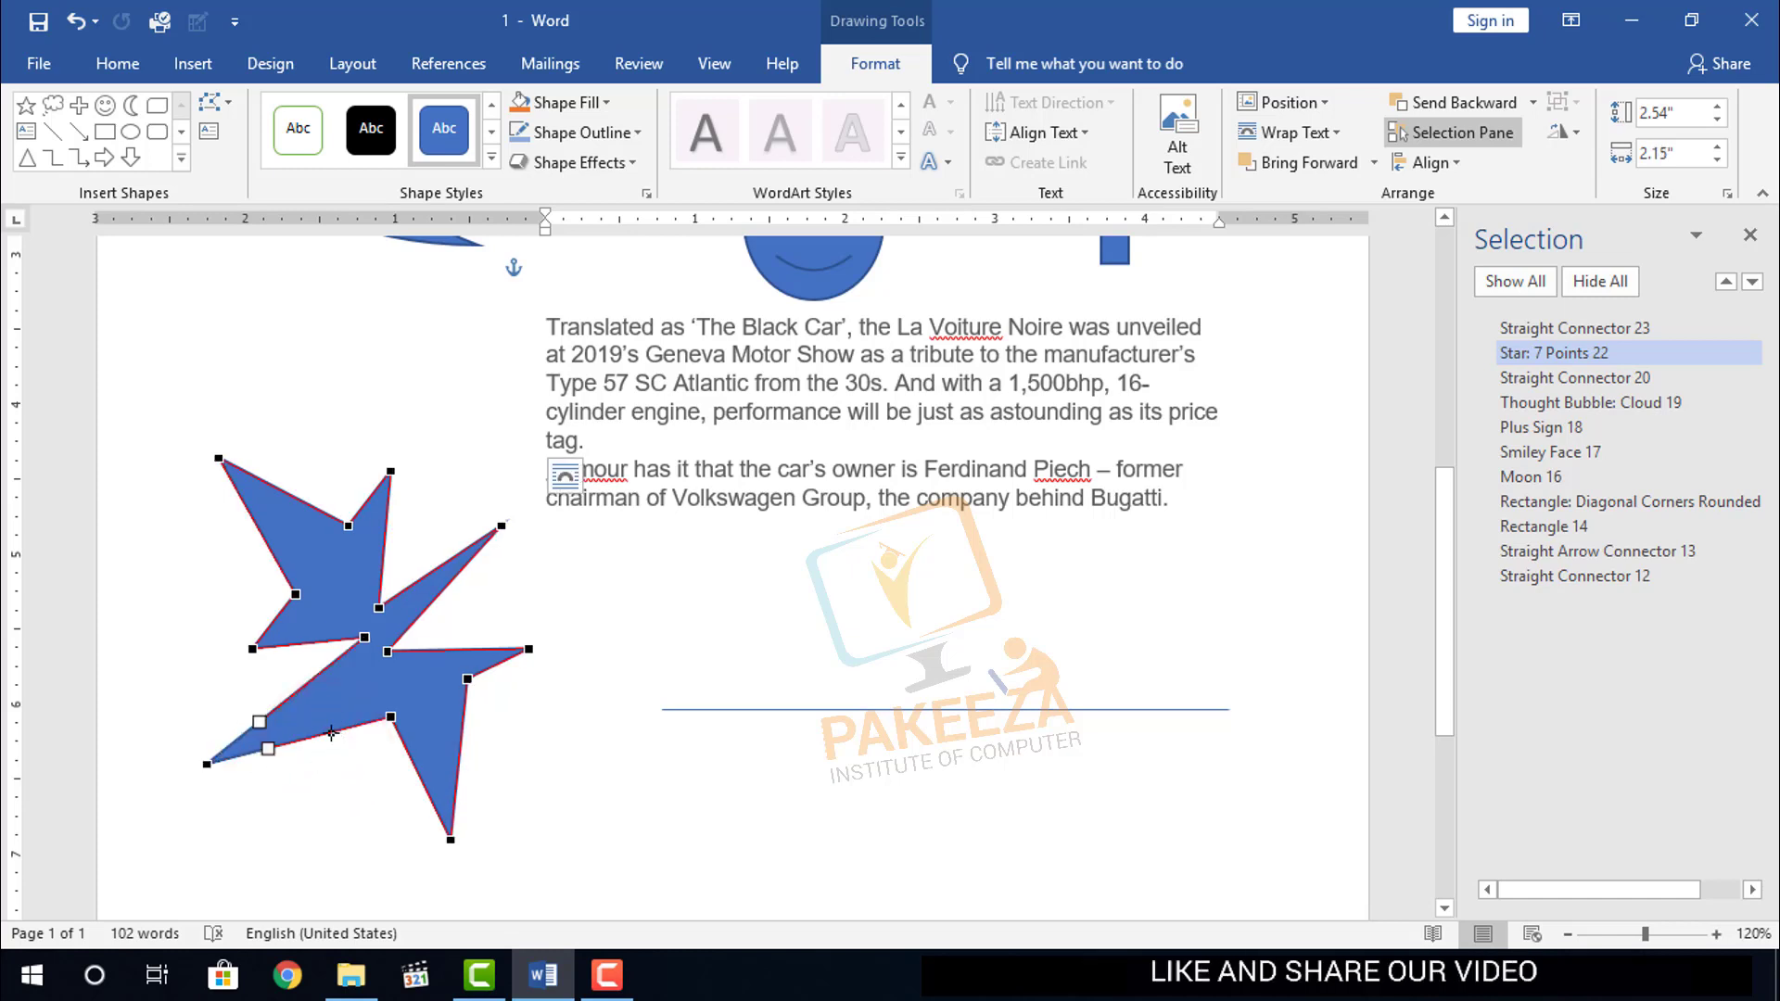
- Add curved points on both edges of the star's lower-left arm by pulling the lower edge down and the upper edge up-left
{"action": "left_click", "coordinate": [331, 733]}
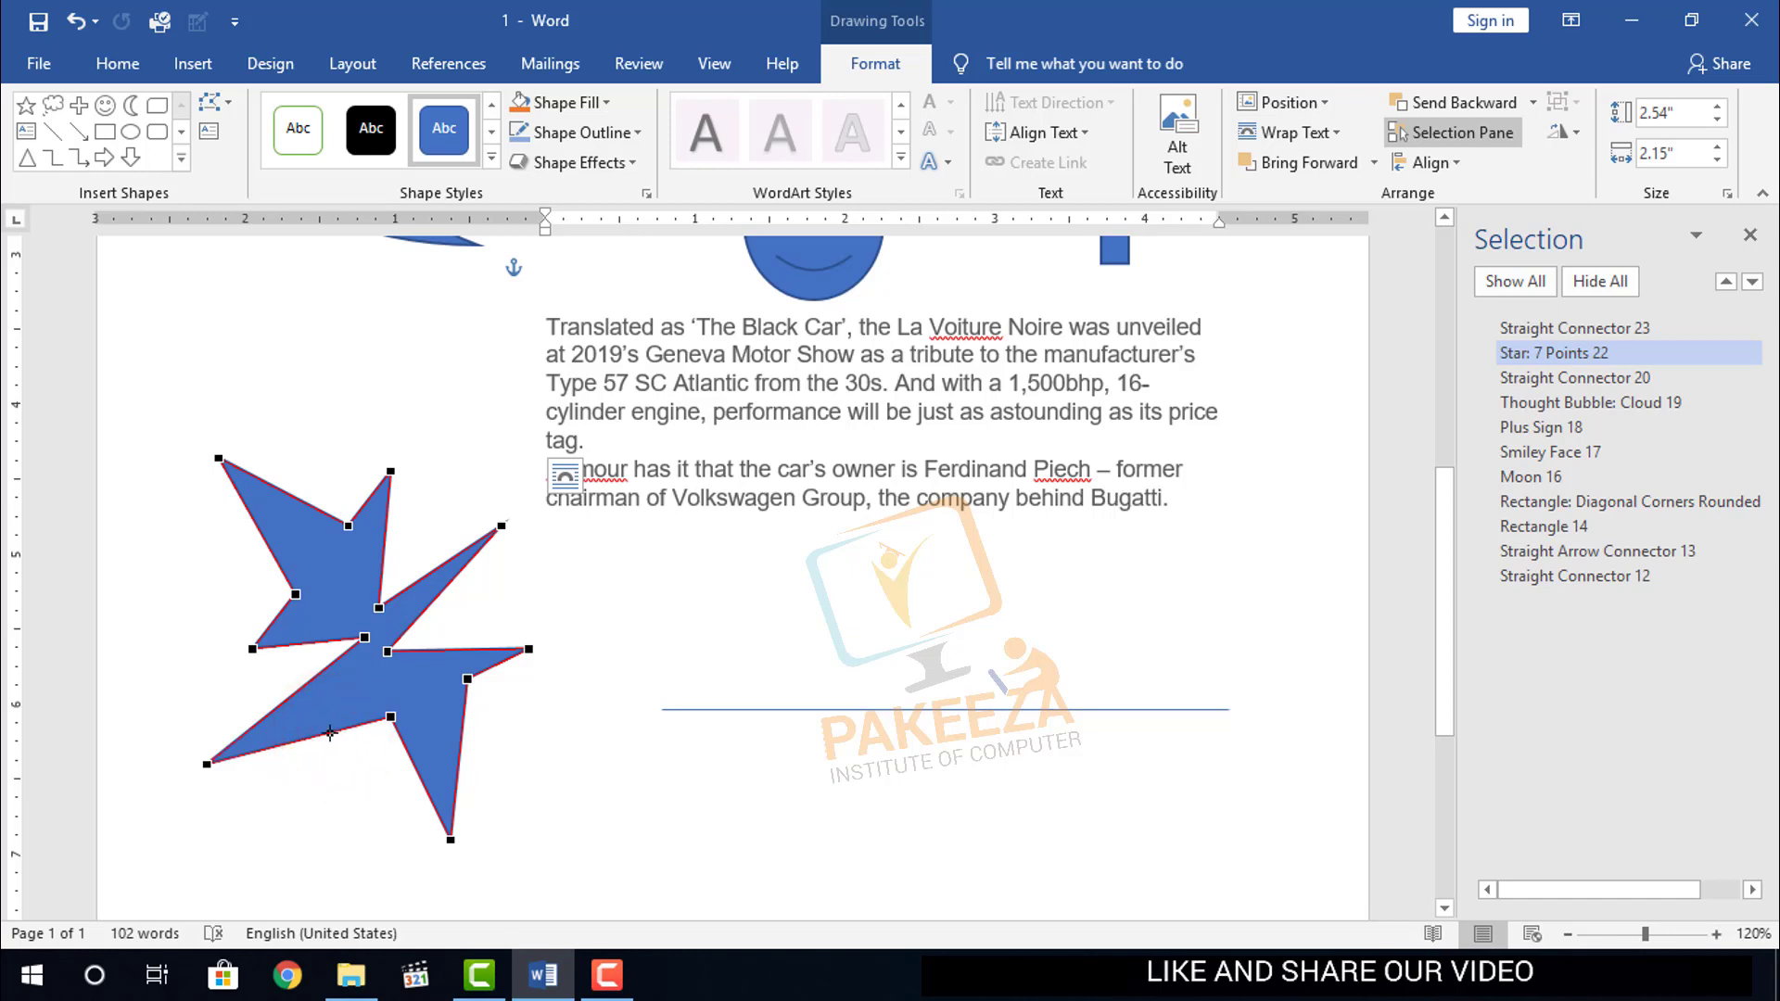
{"action": "left_click_drag", "start_coordinate": [331, 733], "coordinate": [339, 806]}
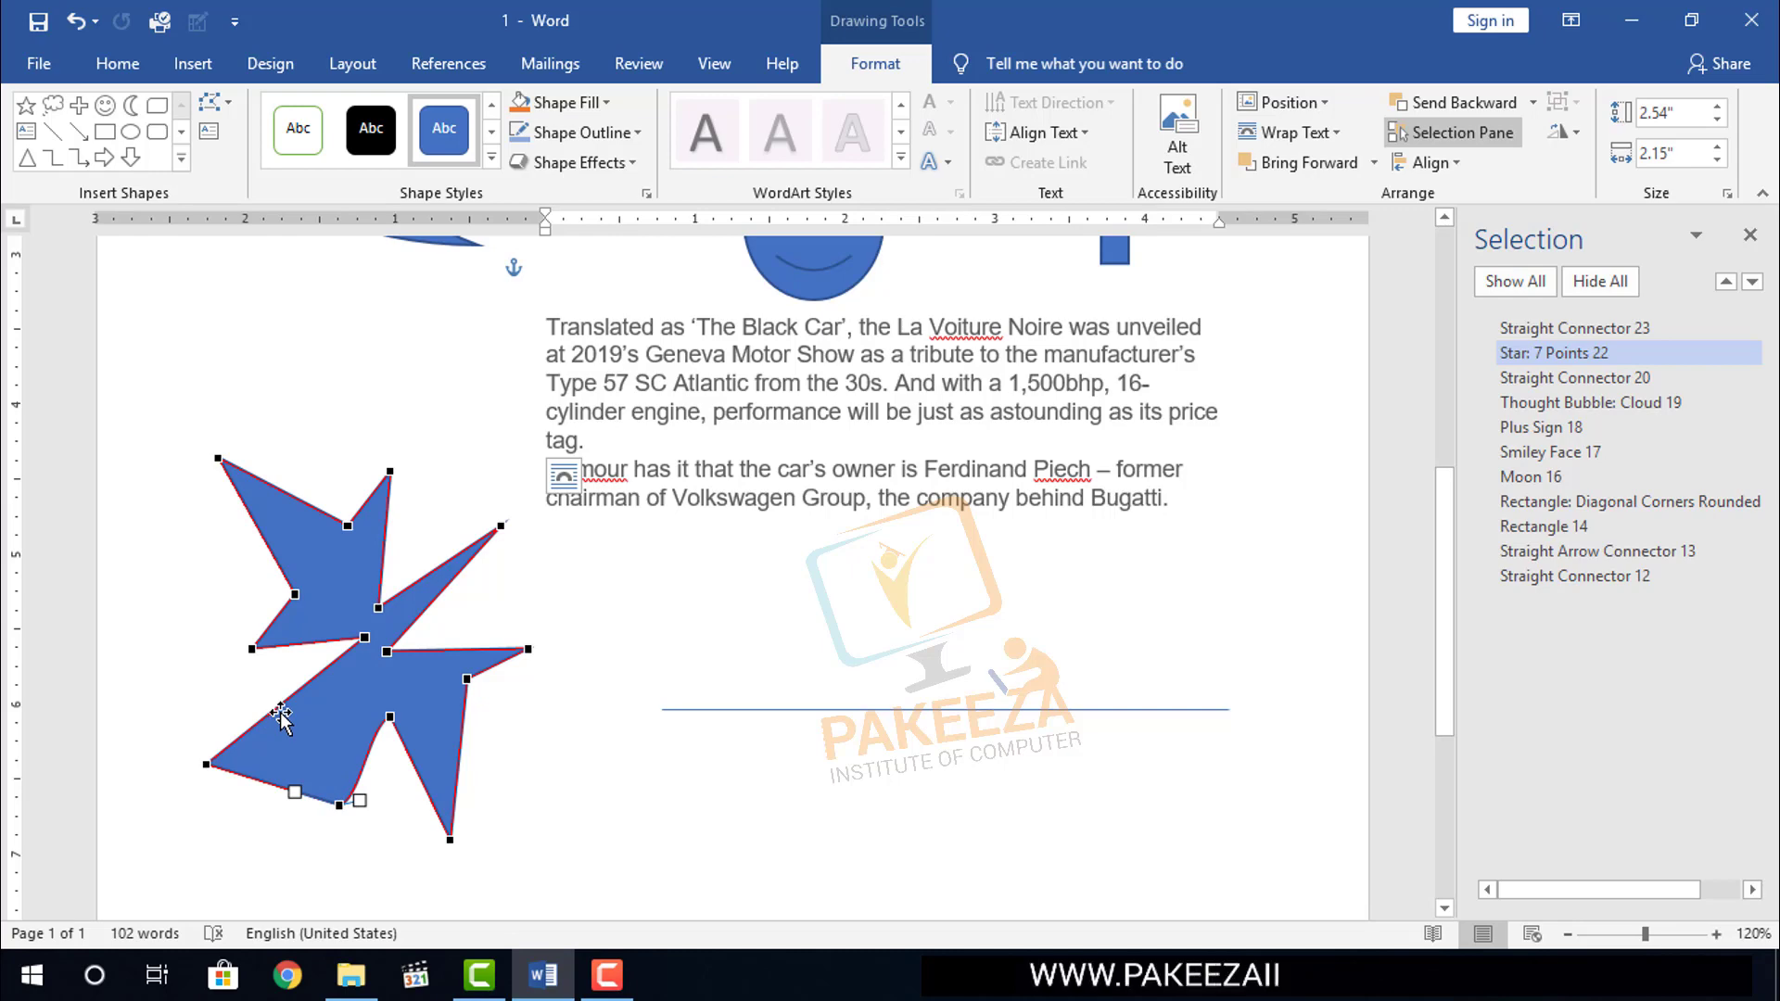
{"action": "left_click_drag", "start_coordinate": [280, 712], "coordinate": [239, 654]}
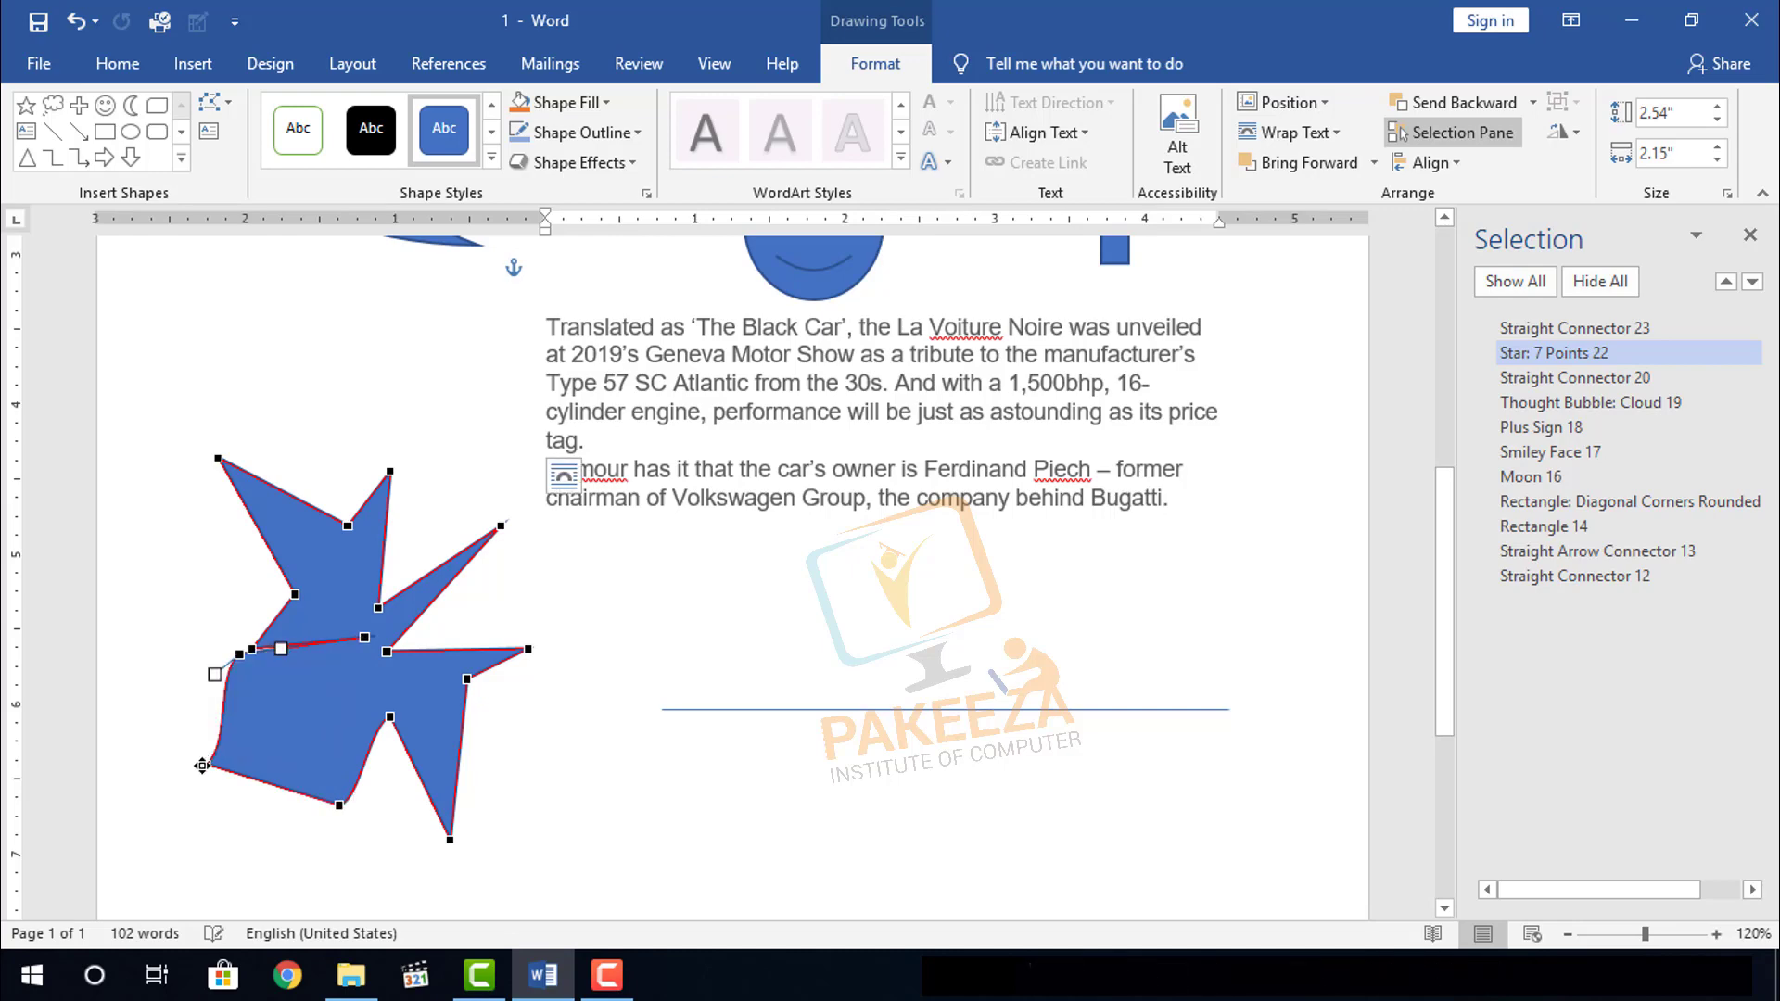
- Edit the smiley face's points, stretching both eyes downward and moving the mouth's right end down and its left end up and outward
{"action": "scroll", "coordinate": [569, 529], "scroll_direction": "up", "scroll_amount": 5}
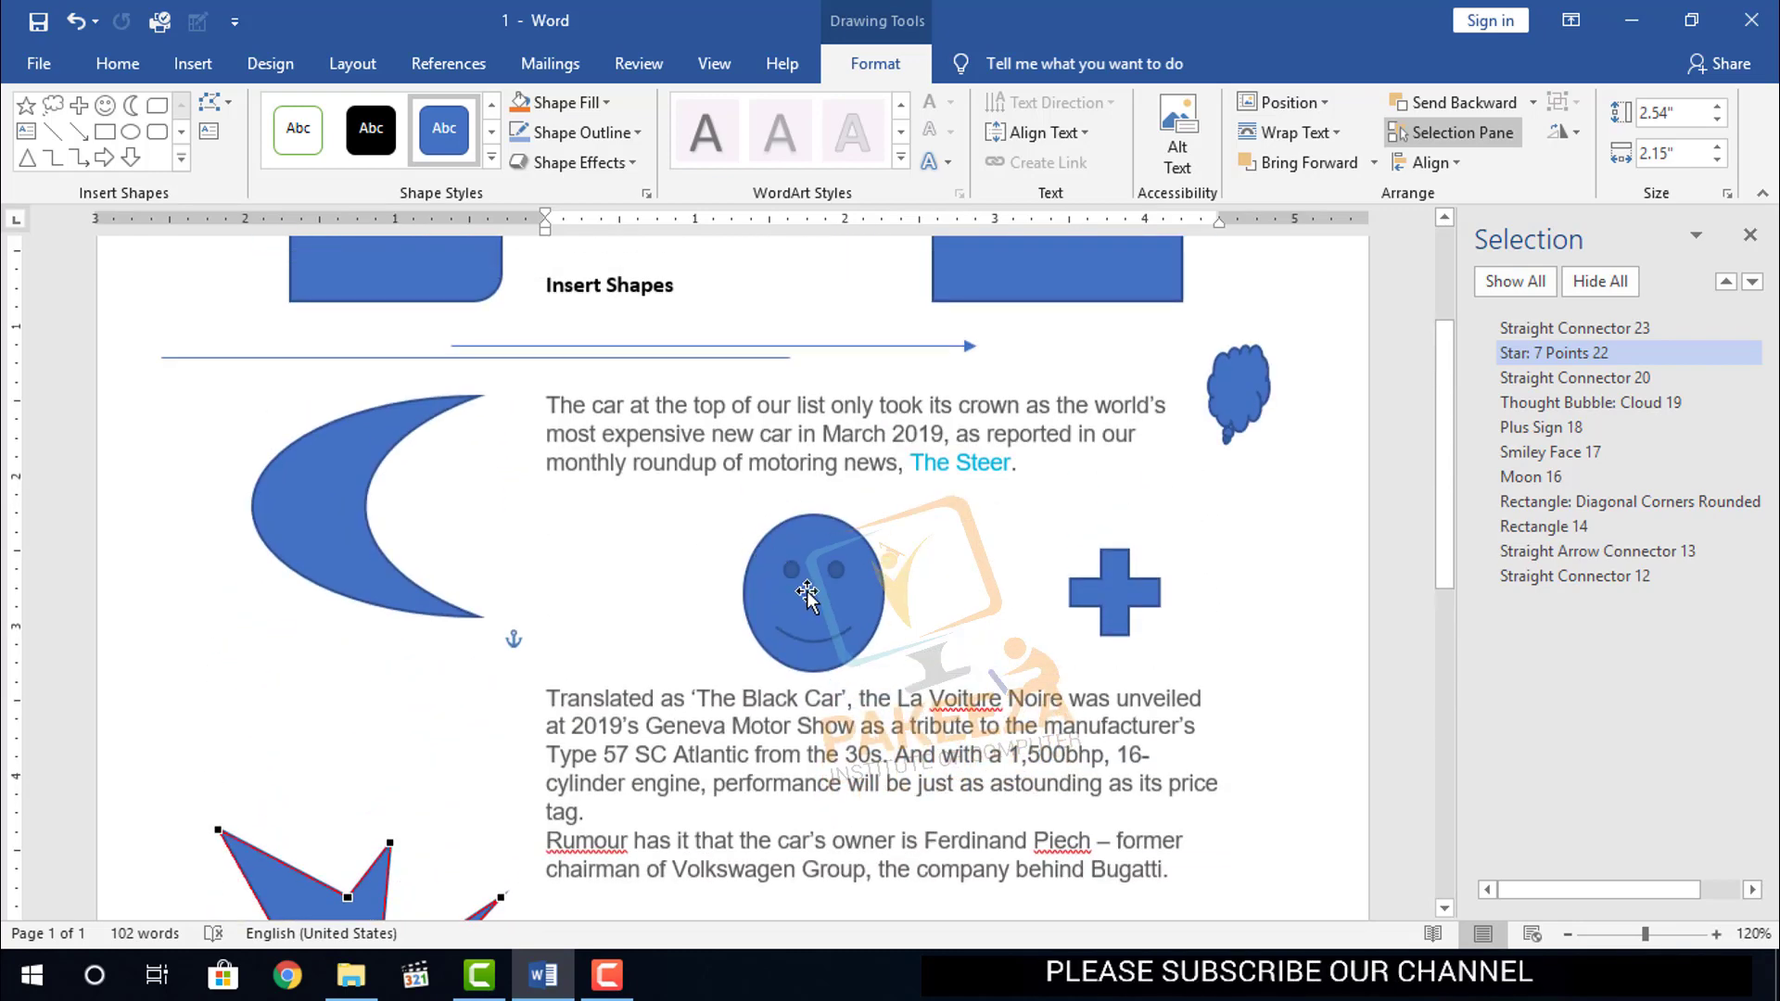
{"action": "left_click", "coordinate": [810, 597]}
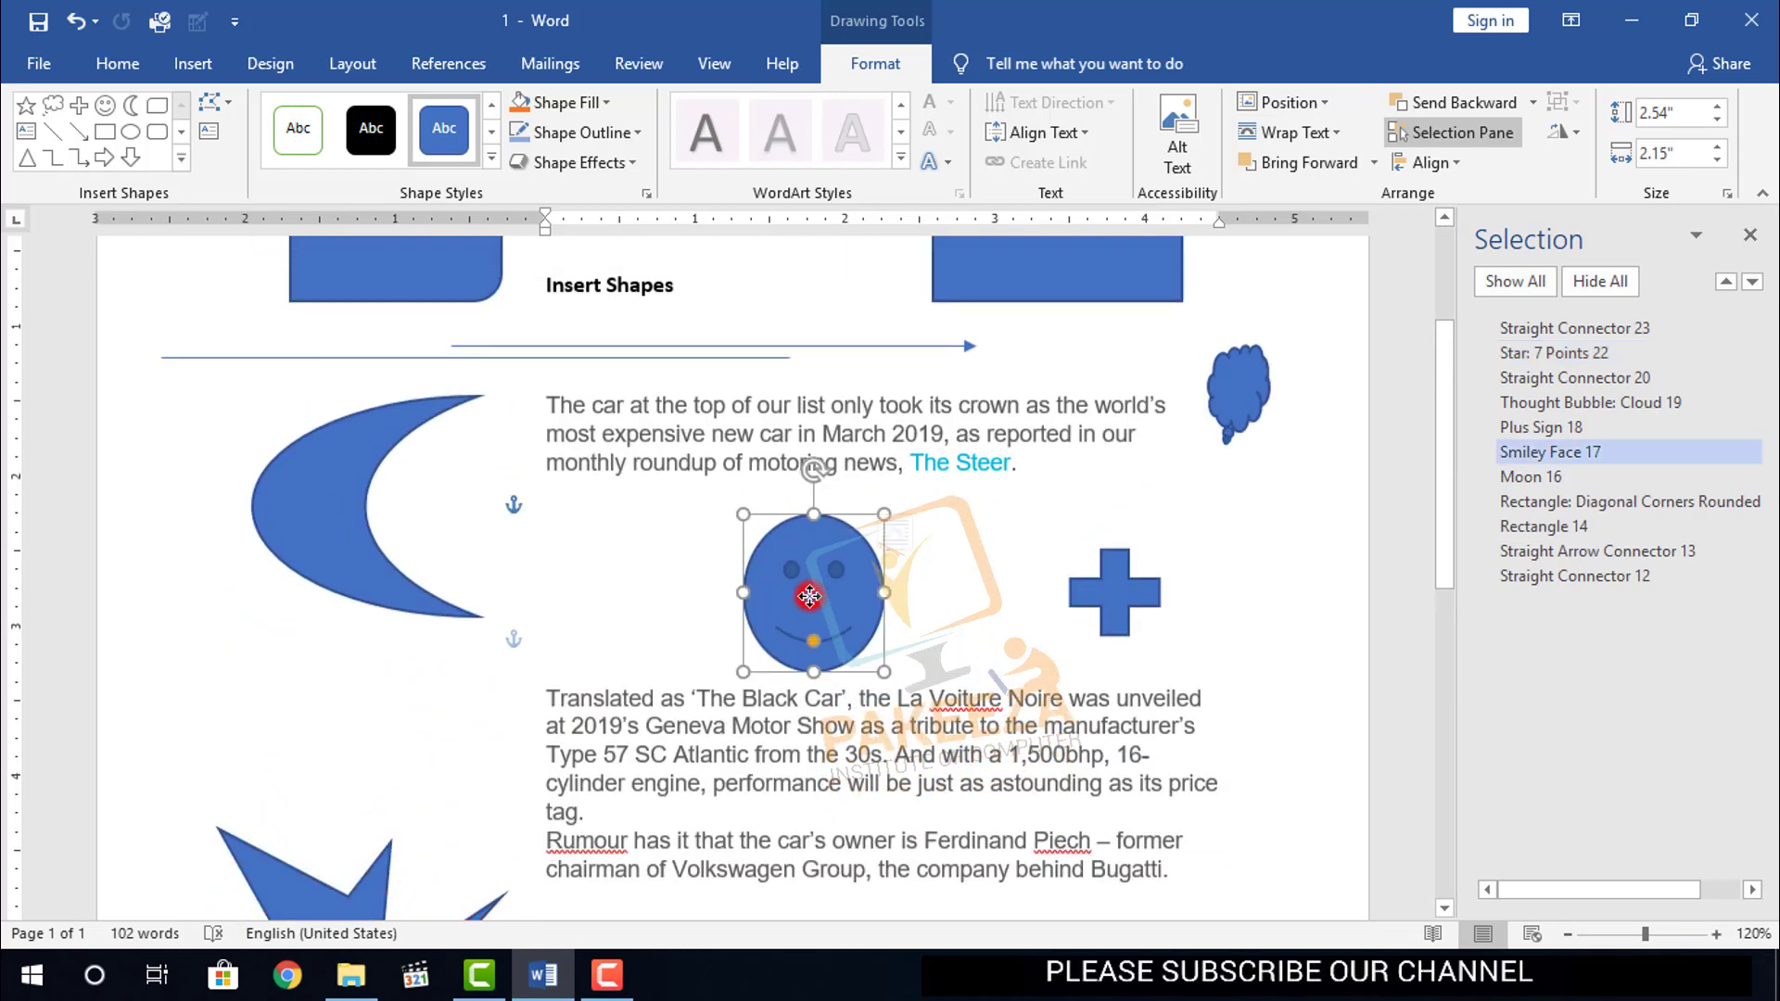
{"action": "left_click", "coordinate": [1717, 933]}
{"action": "left_click", "coordinate": [1717, 933]}
{"action": "left_click", "coordinate": [1717, 932]}
{"action": "left_click", "coordinate": [1717, 933]}
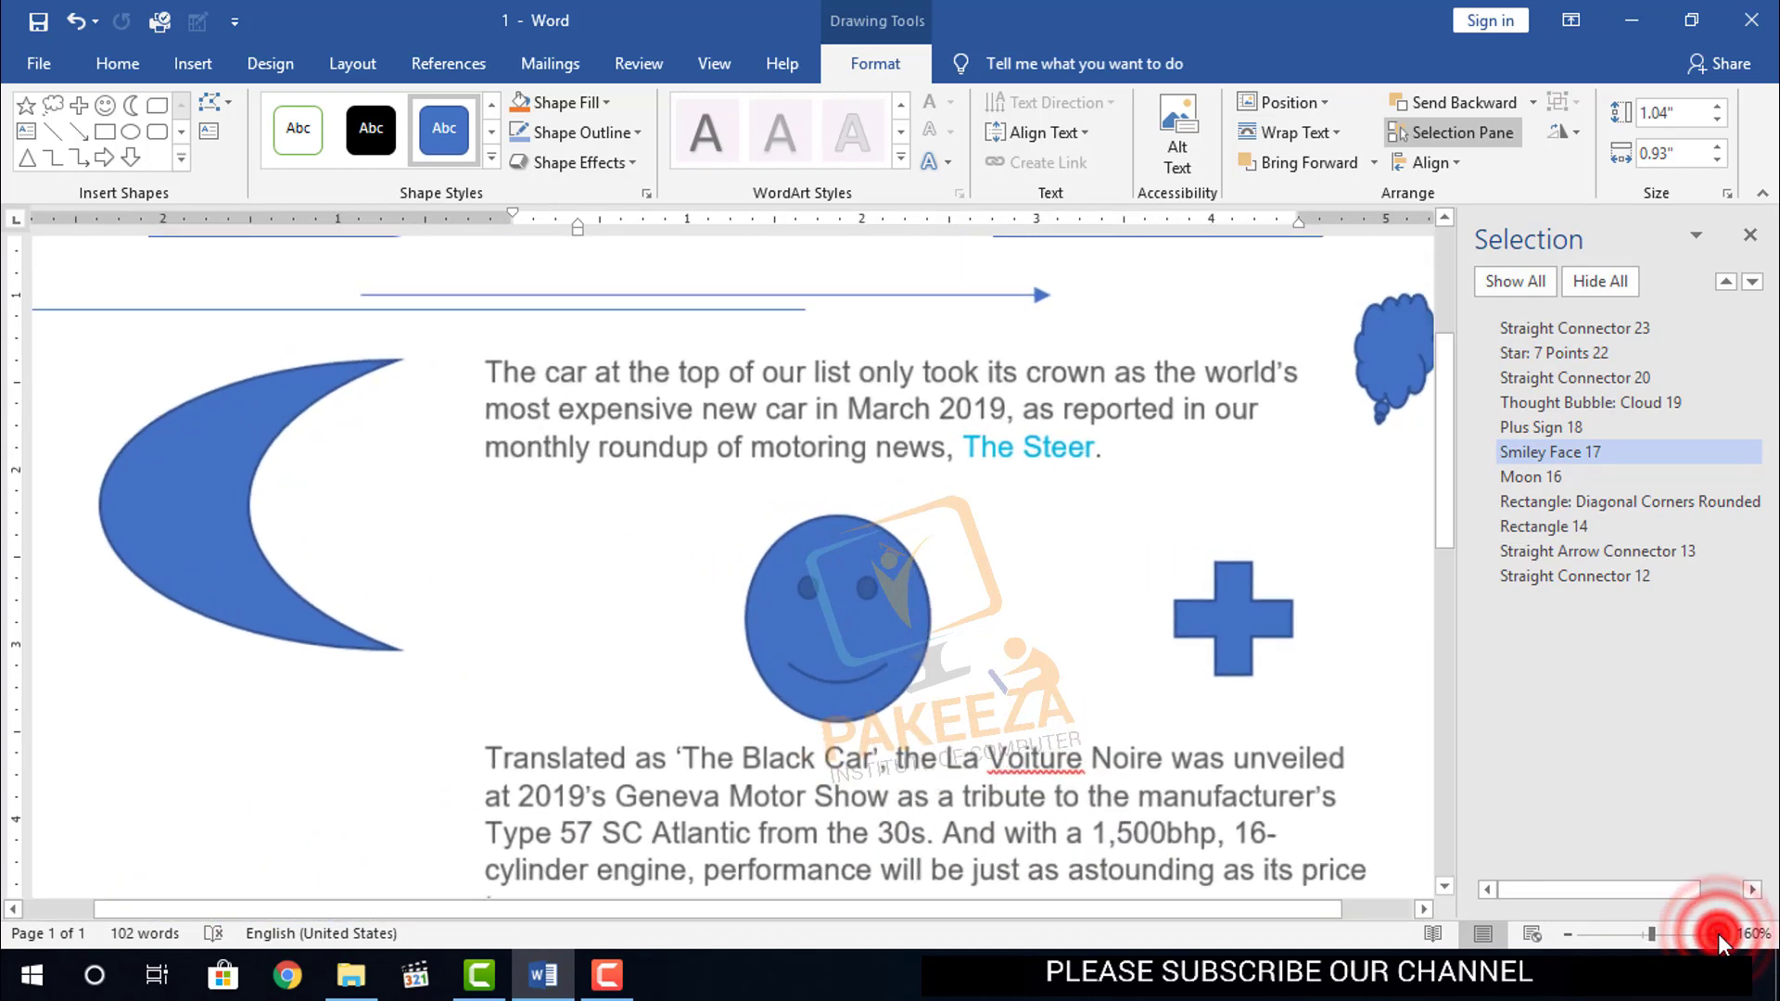
{"action": "left_click", "coordinate": [1717, 933]}
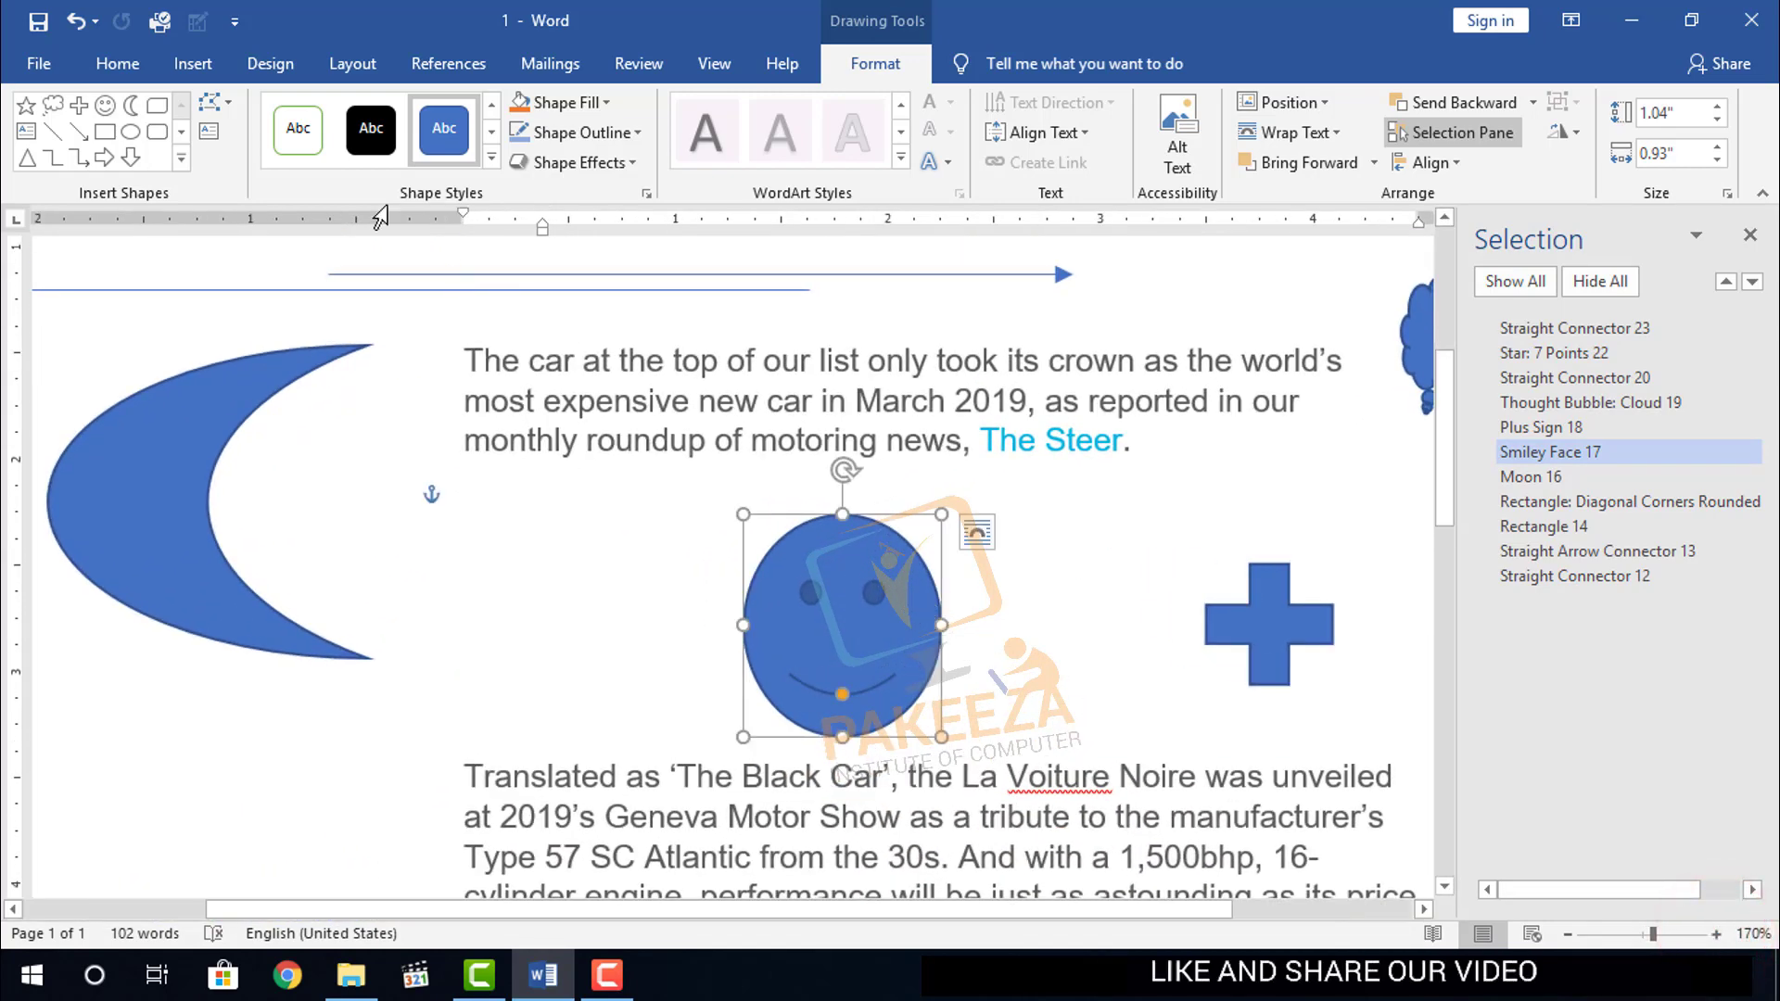
{"action": "left_click", "coordinate": [213, 102]}
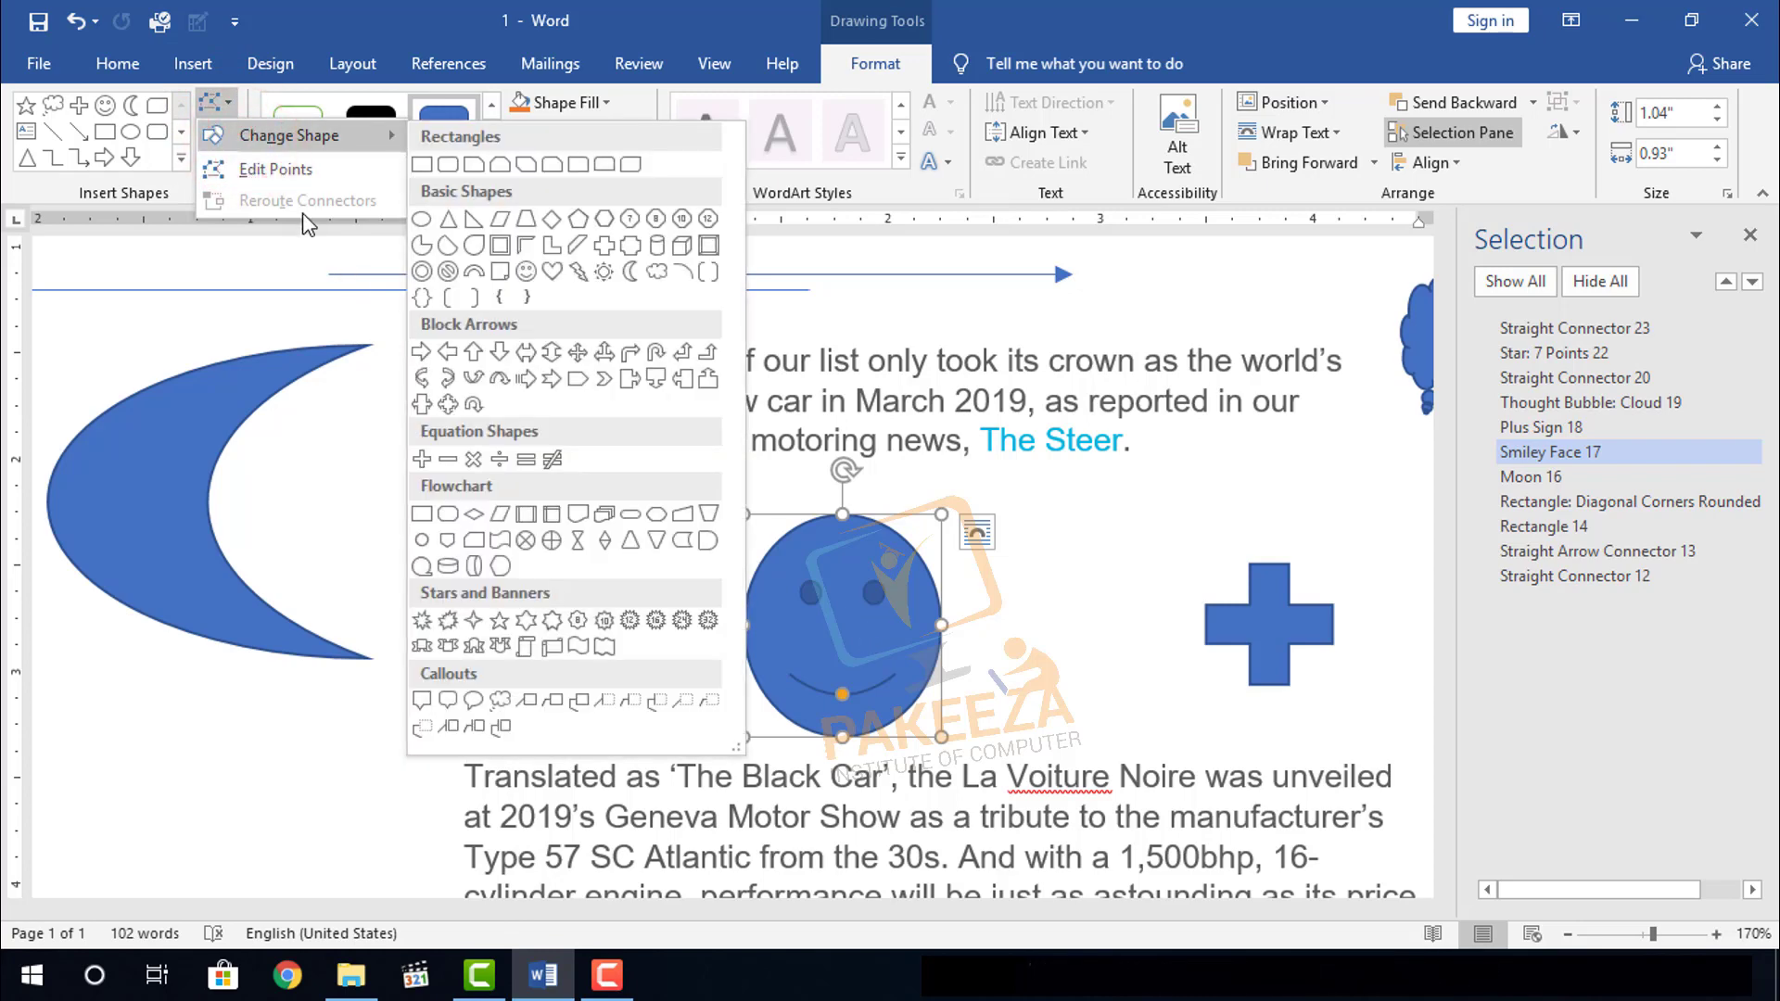
{"action": "left_click", "coordinate": [270, 169]}
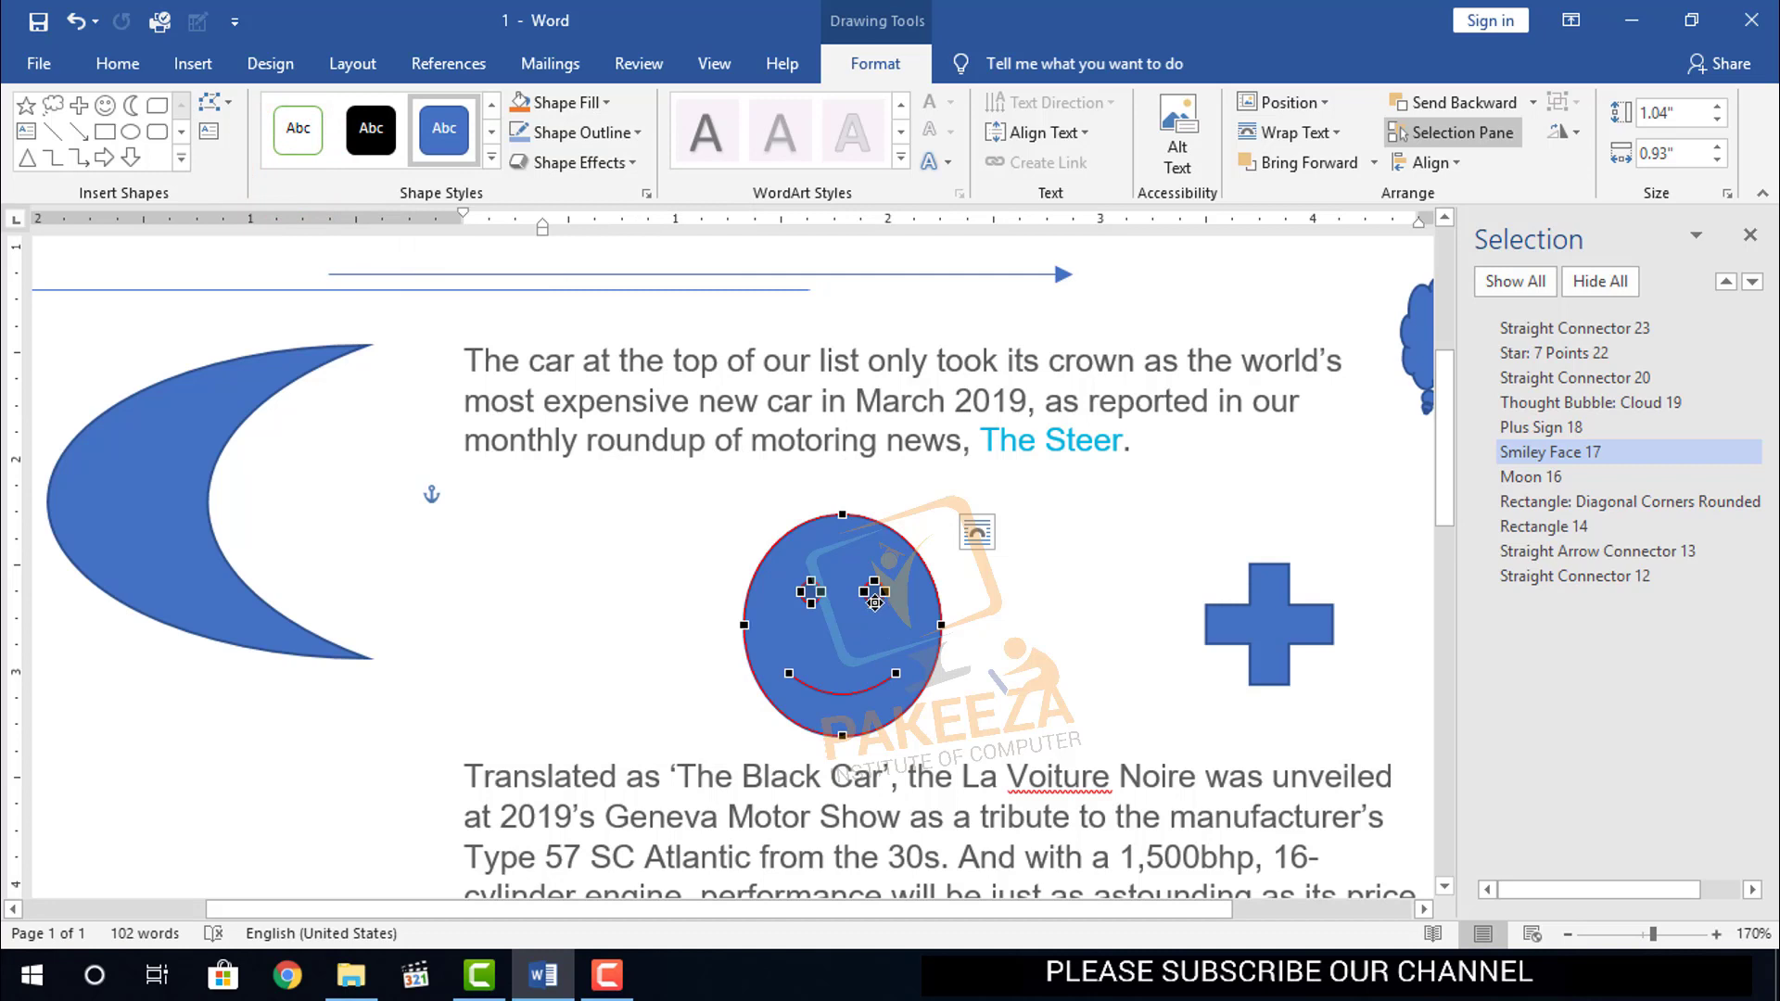
{"action": "left_click_drag", "start_coordinate": [874, 602], "coordinate": [810, 621]}
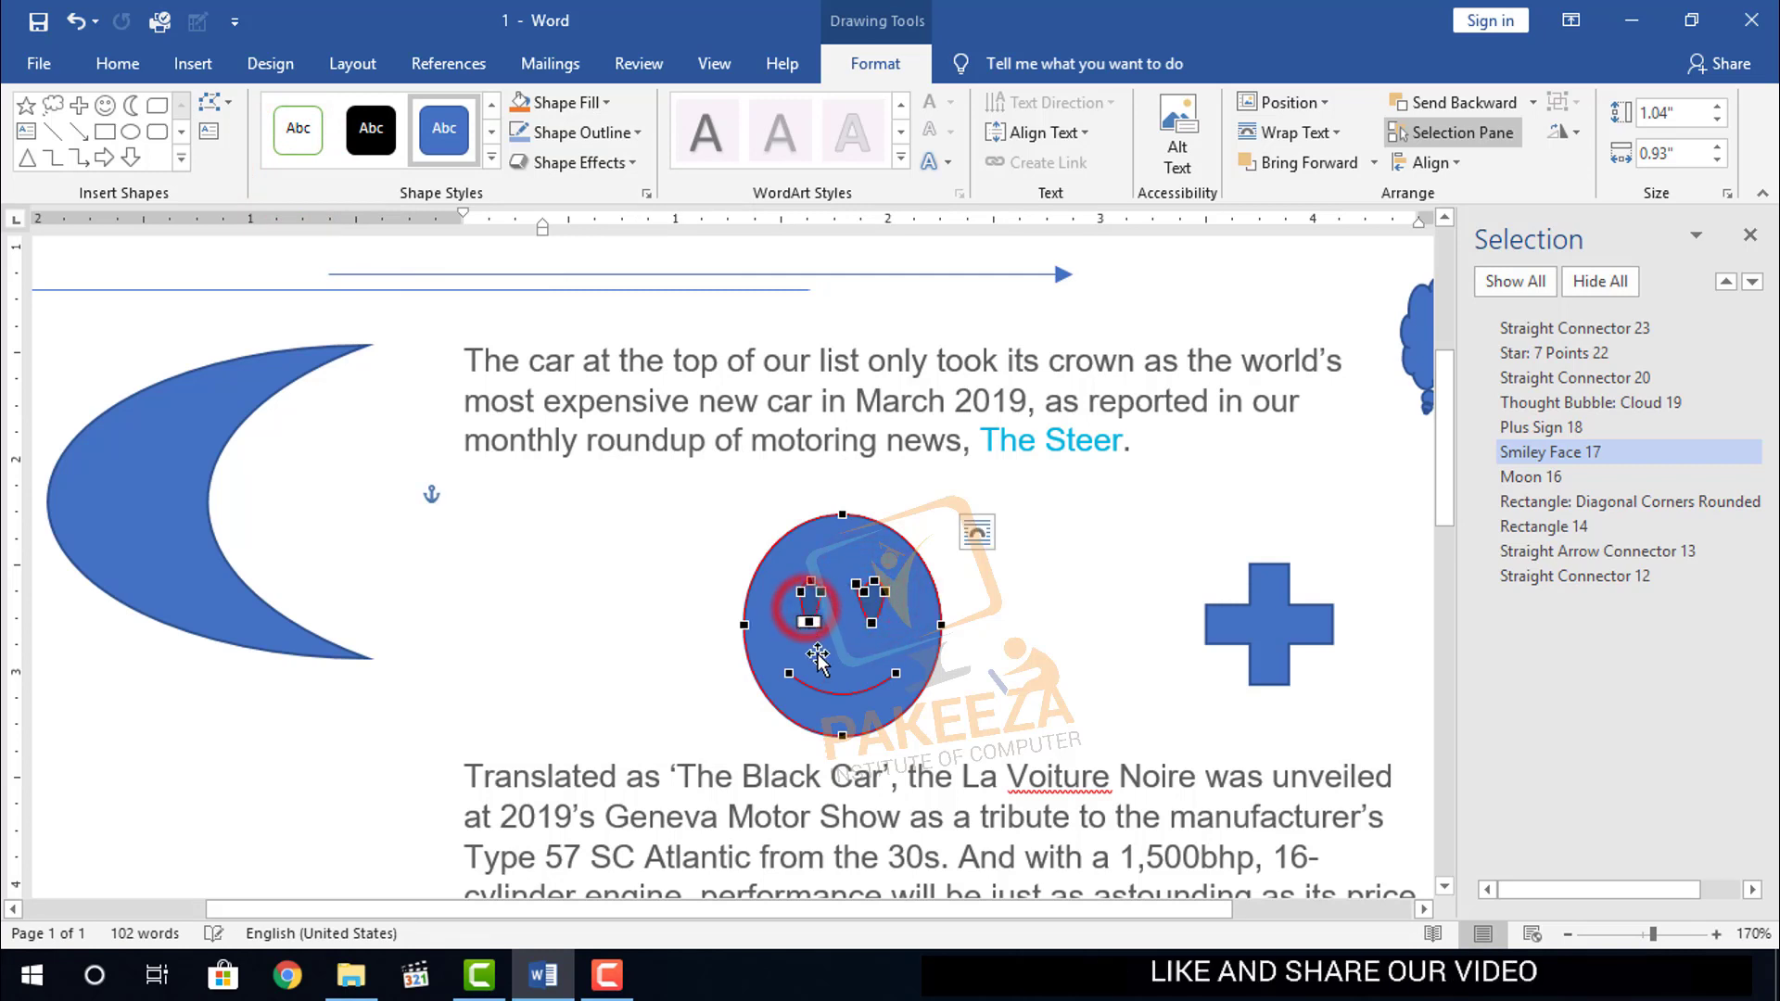
{"action": "left_click_drag", "start_coordinate": [896, 677], "coordinate": [894, 706]}
{"action": "left_click_drag", "start_coordinate": [792, 678], "coordinate": [783, 706]}
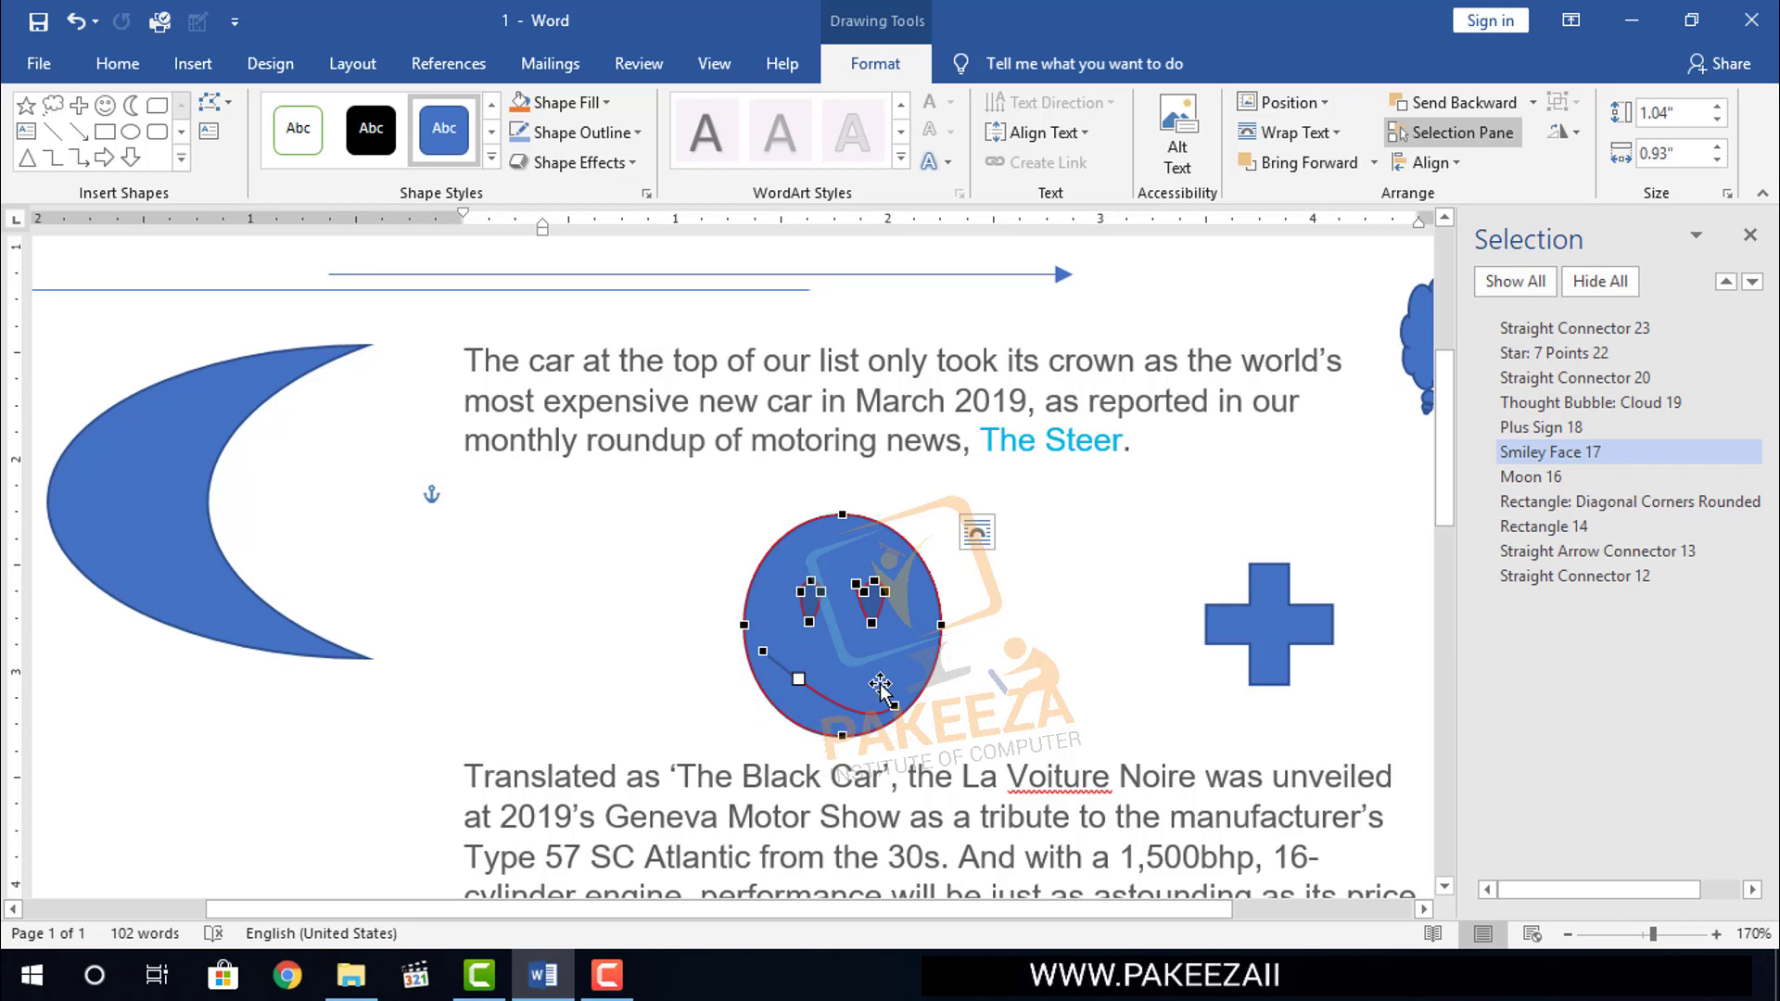
- Reshape the smiley's outline by moving its top and bottom points down and its left point outward, and finish editing points
{"action": "mouse_move", "coordinate": [847, 515]}
{"action": "left_mouse_down"}
{"action": "mouse_move", "coordinate": [843, 473]}
{"action": "mouse_move", "coordinate": [843, 550]}
{"action": "left_mouse_up"}
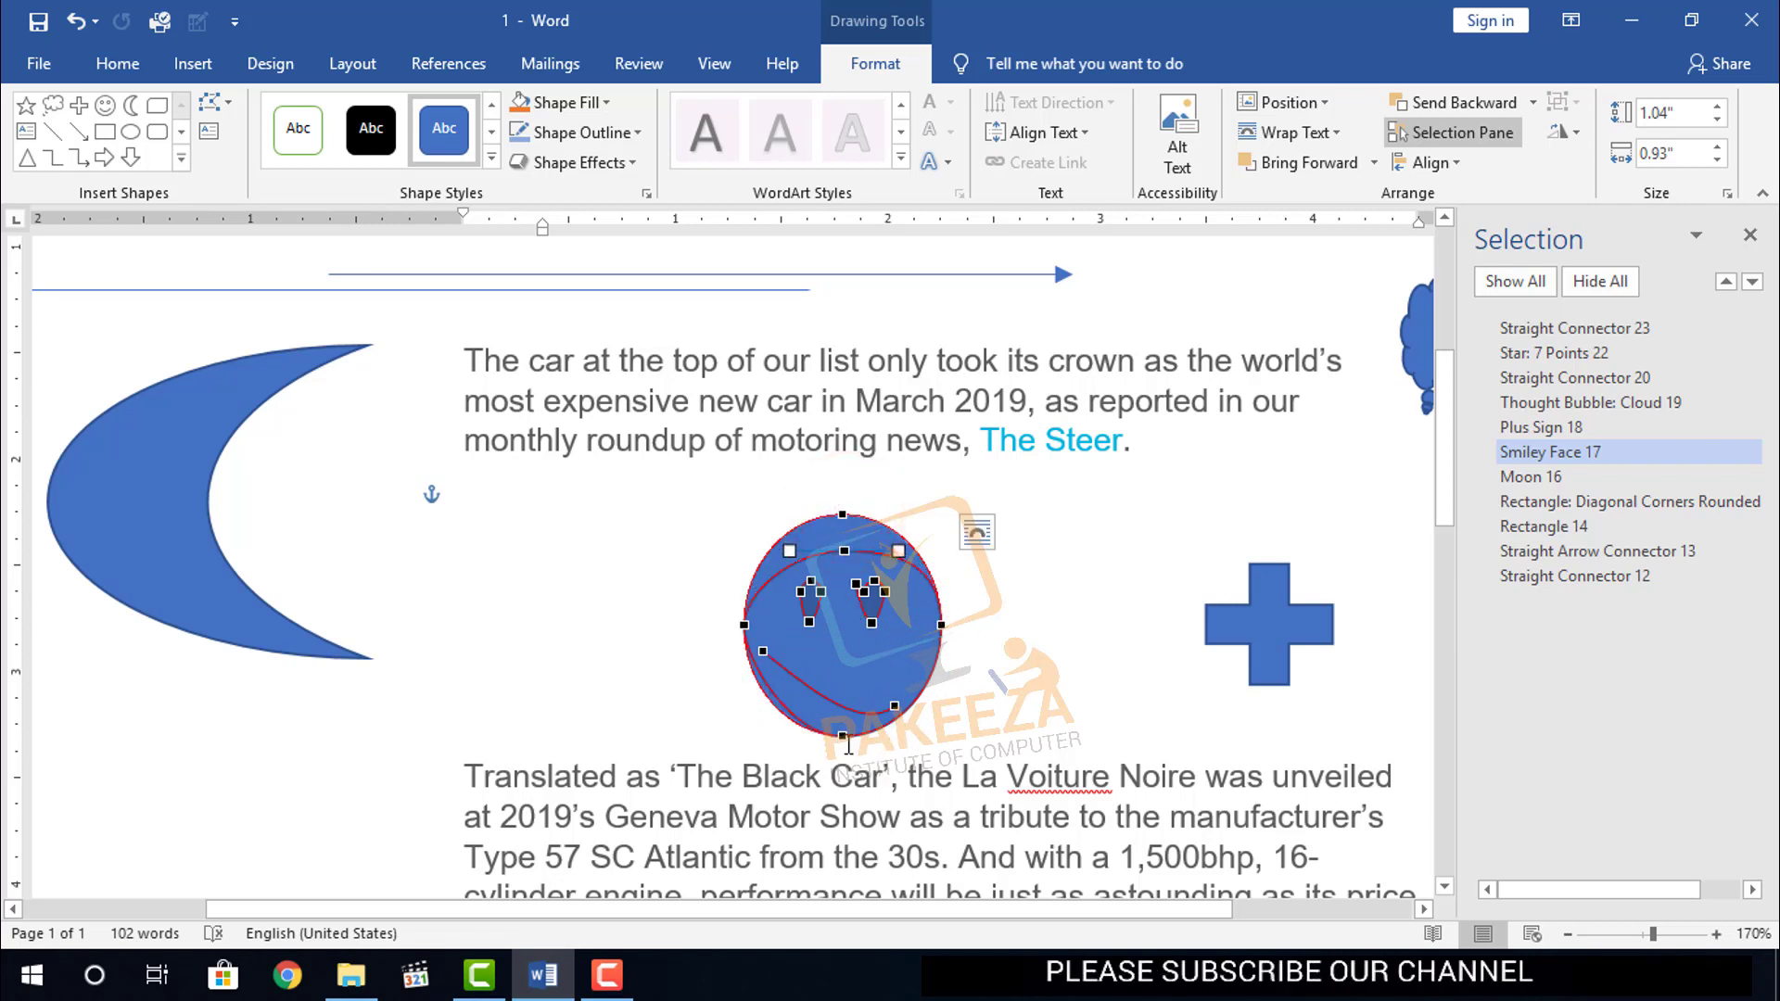
{"action": "left_click_drag", "start_coordinate": [844, 746], "coordinate": [825, 805]}
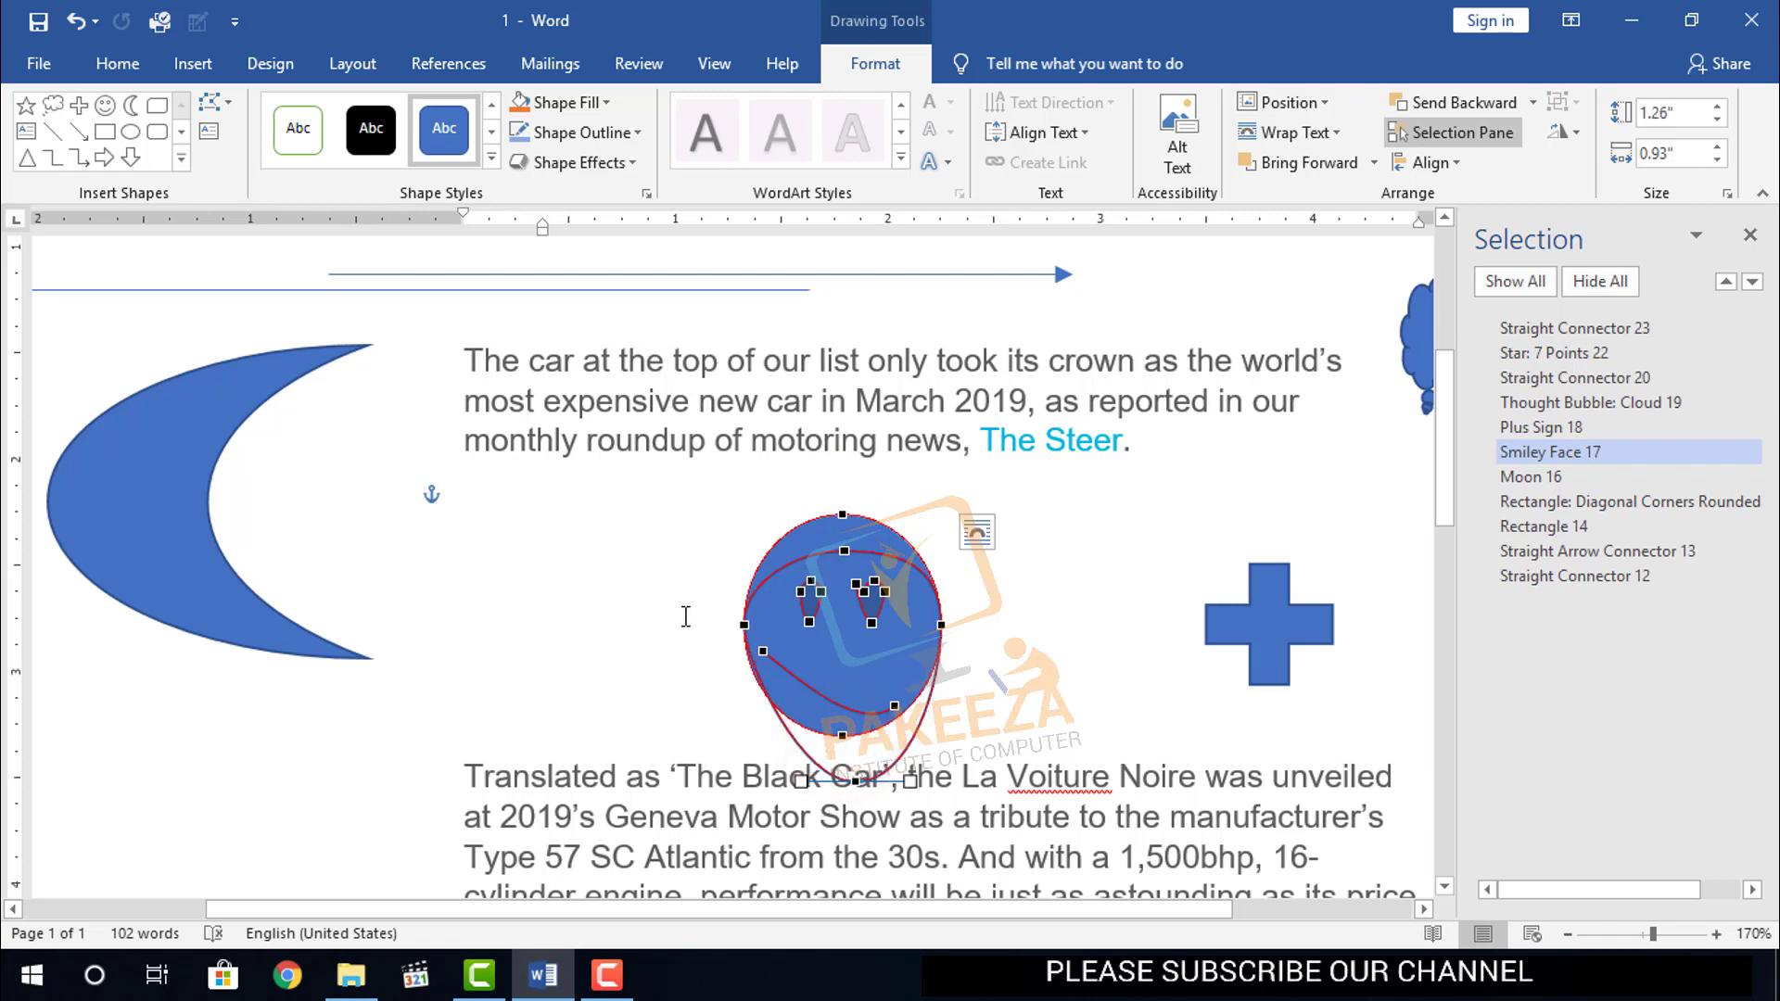
{"action": "left_click_drag", "start_coordinate": [738, 623], "coordinate": [680, 619]}
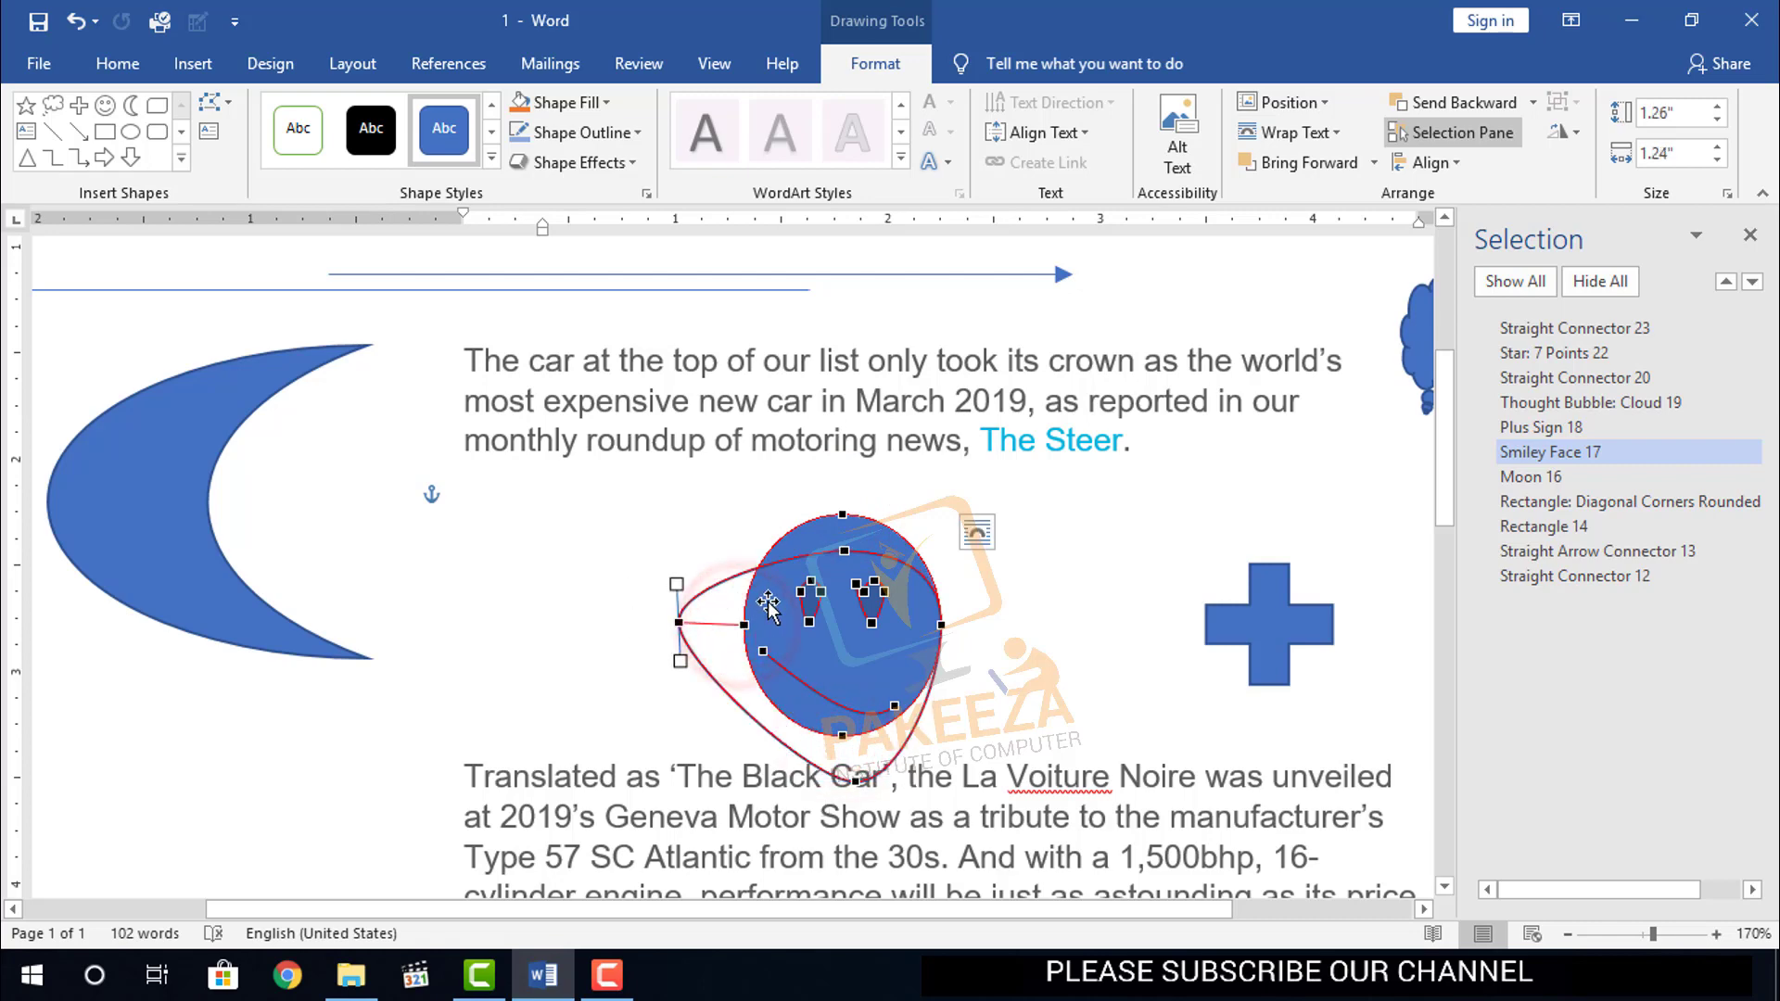
{"action": "left_click", "coordinate": [598, 383]}
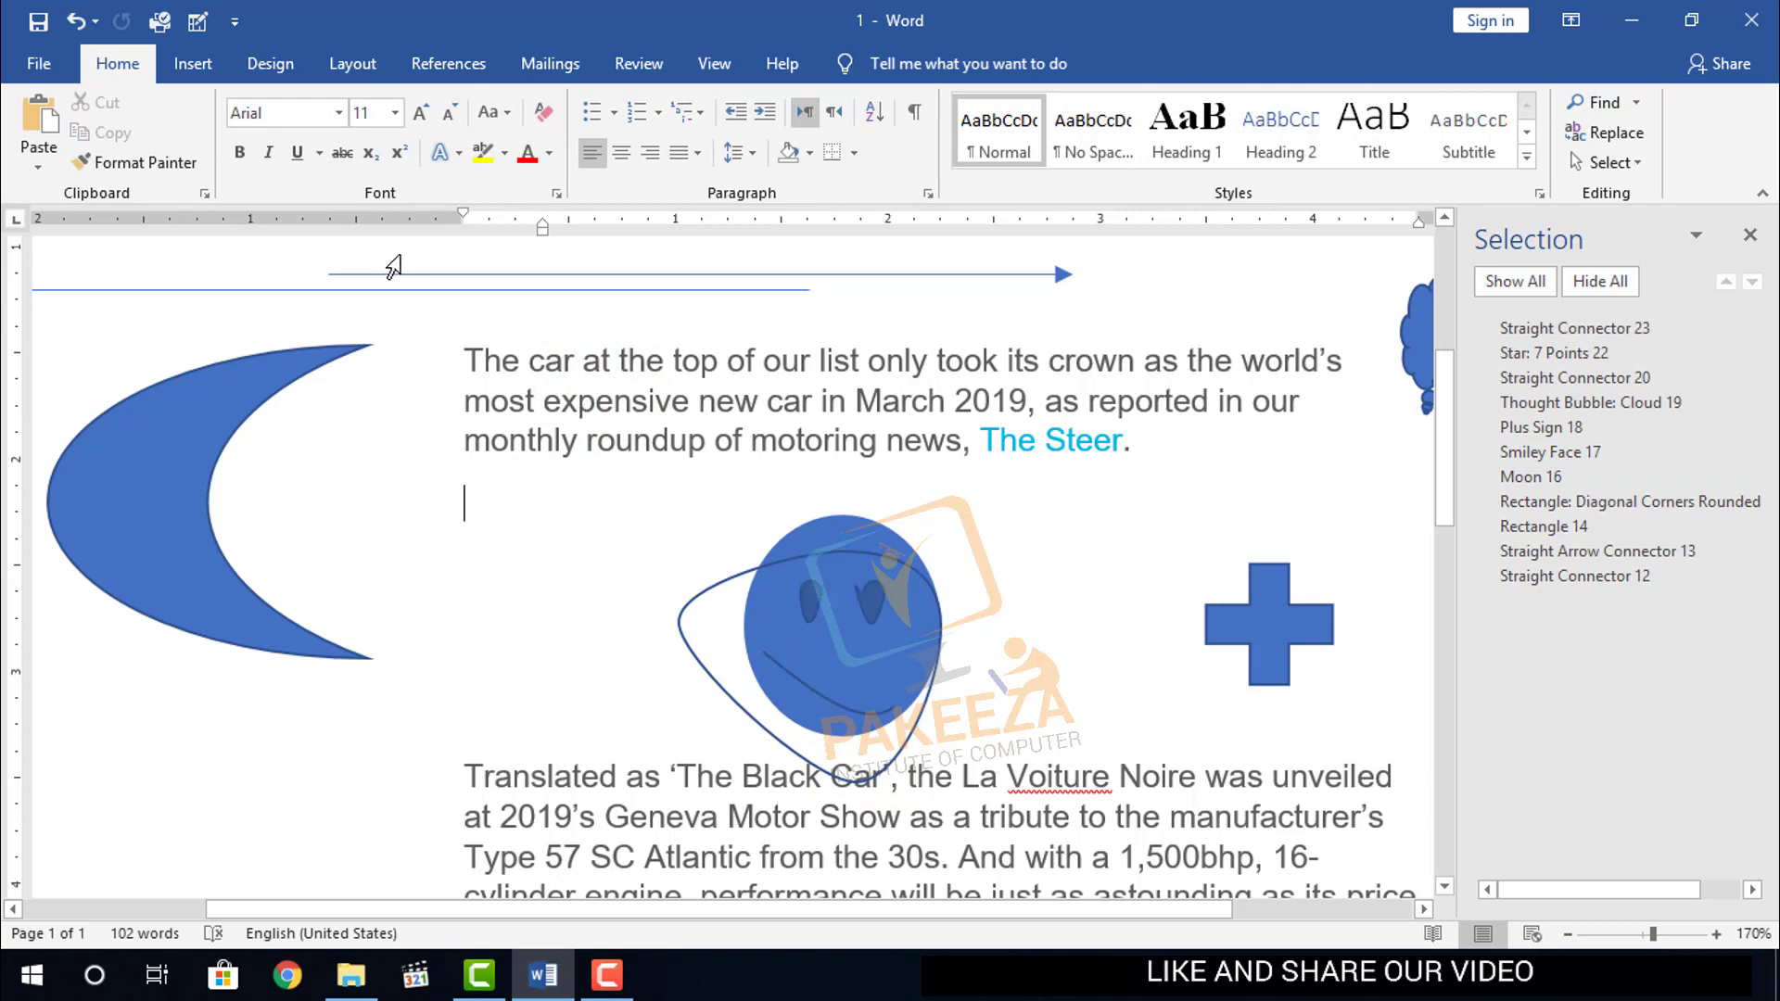
- Draw a text box about 0.66 in high and 0.74 in wide in the left margin just below the moon
{"action": "left_click", "coordinate": [196, 65]}
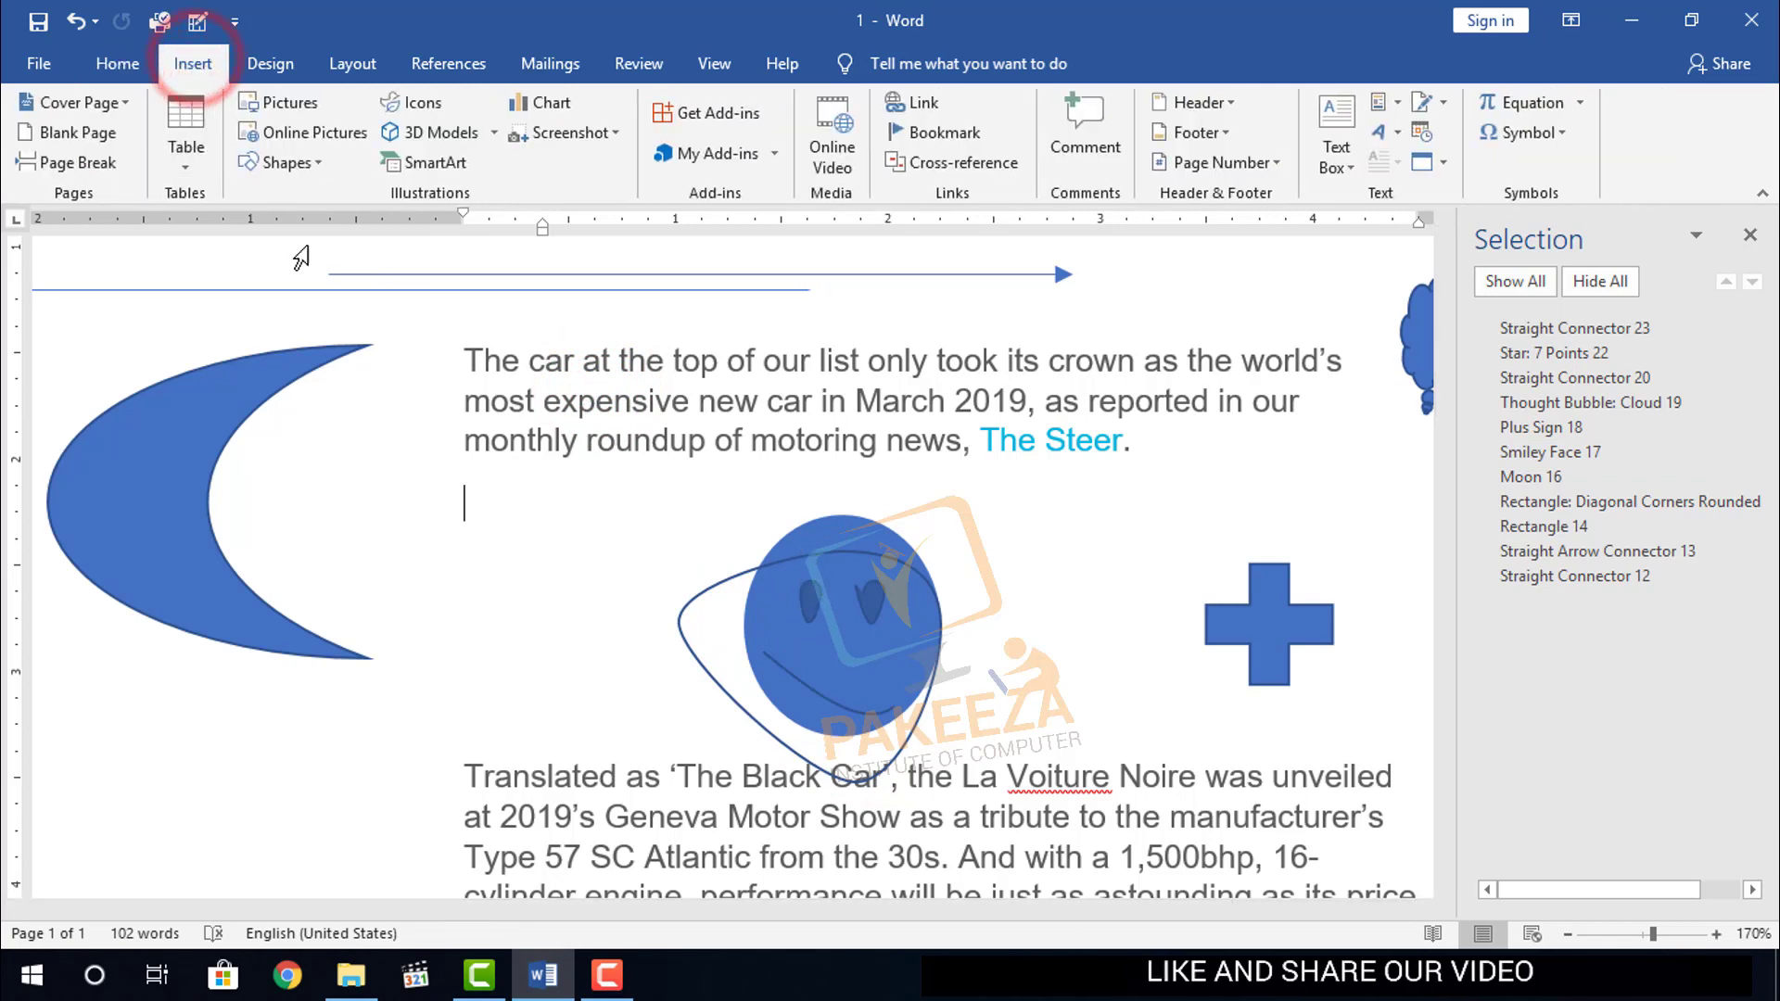
{"action": "left_click", "coordinate": [808, 563]}
{"action": "left_click", "coordinate": [130, 439]}
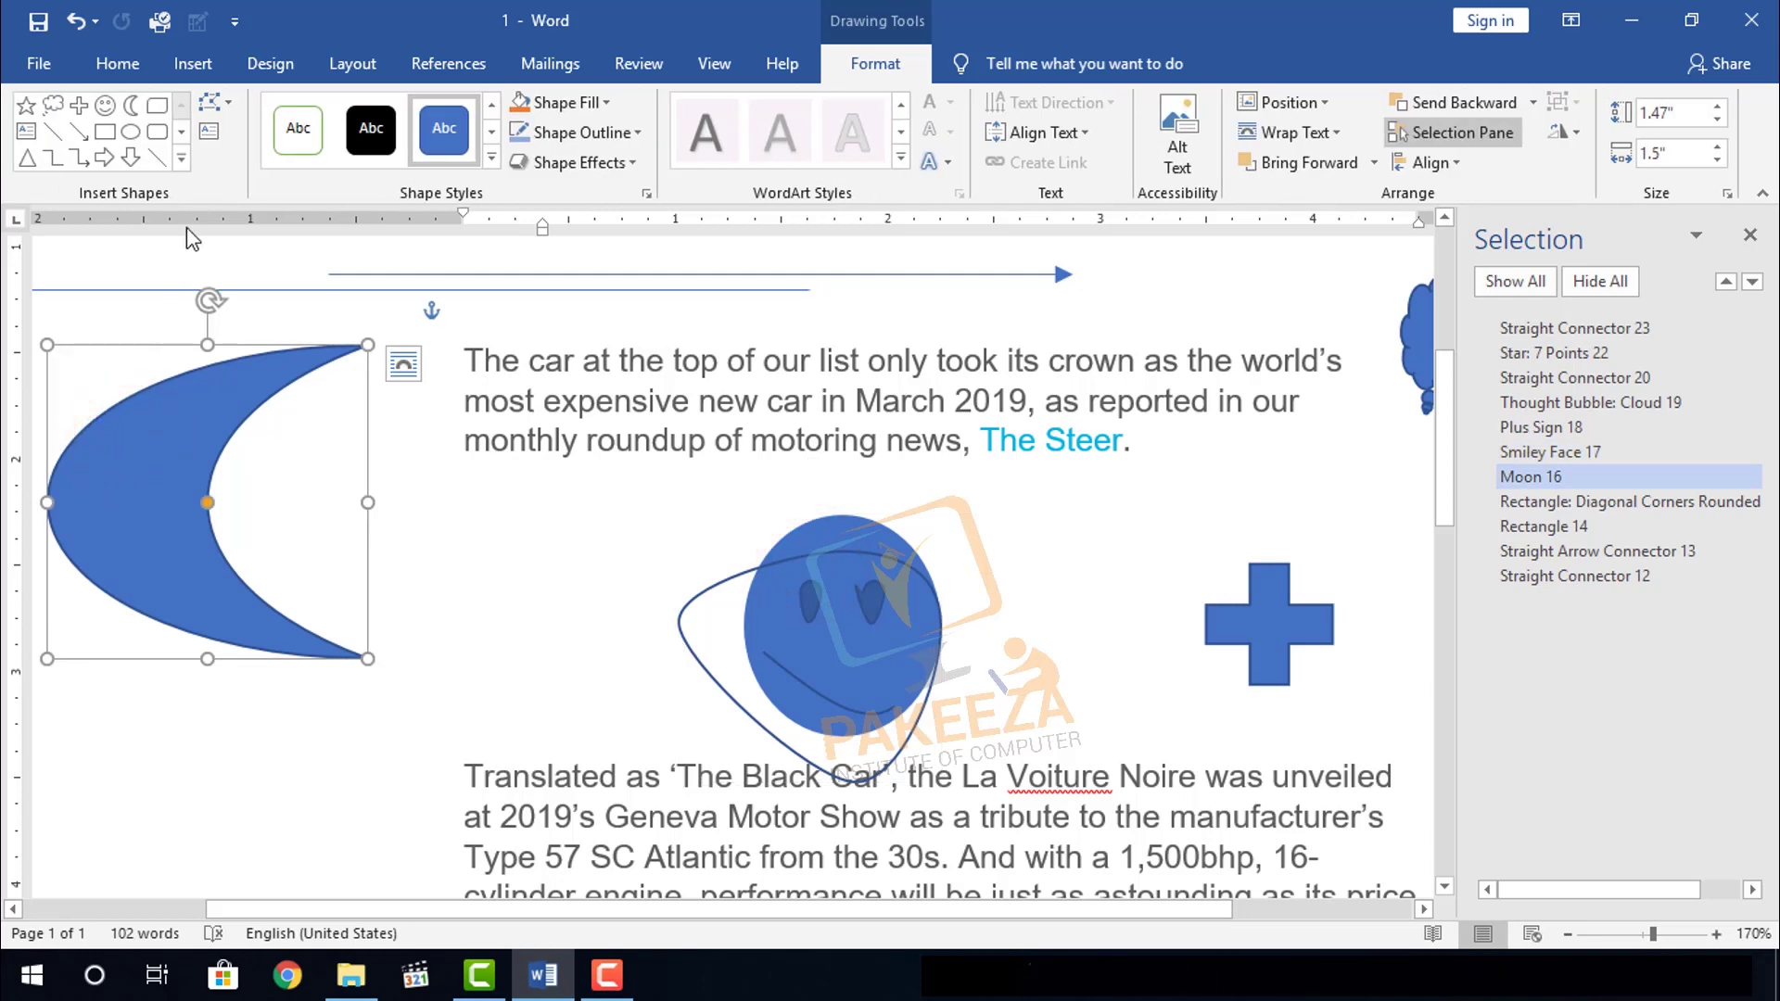
{"action": "left_click", "coordinate": [220, 144]}
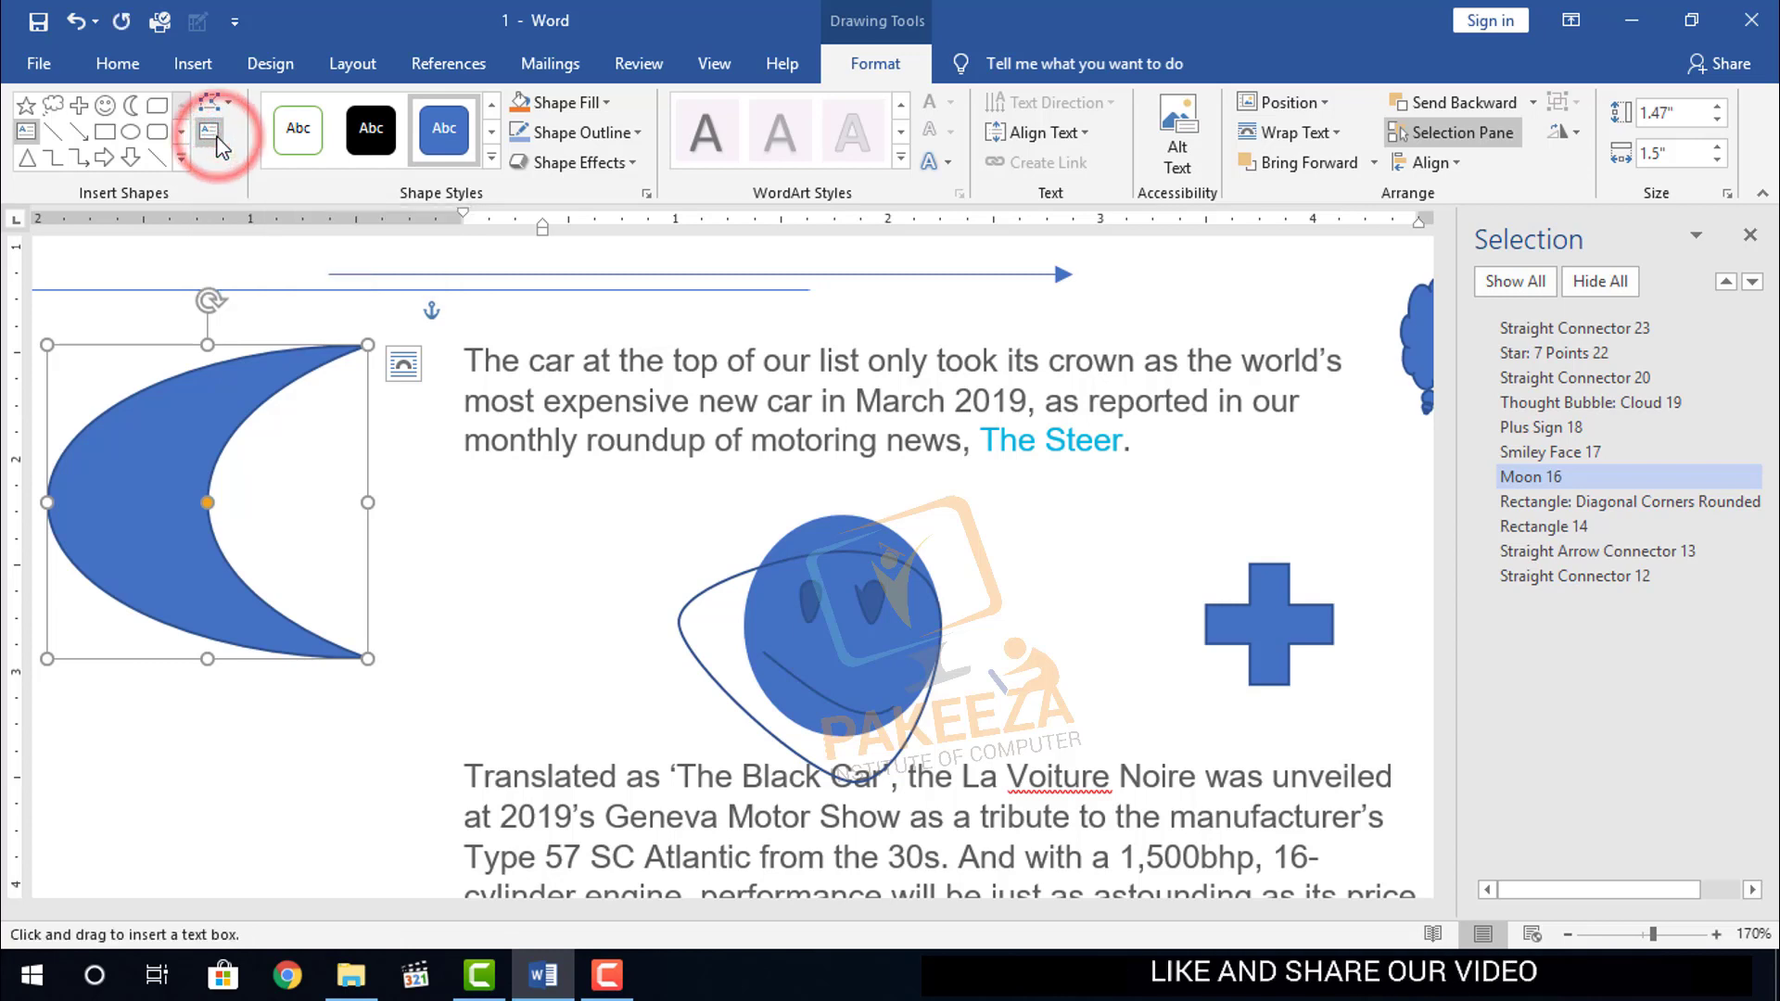
{"action": "left_click_drag", "start_coordinate": [185, 706], "coordinate": [344, 847]}
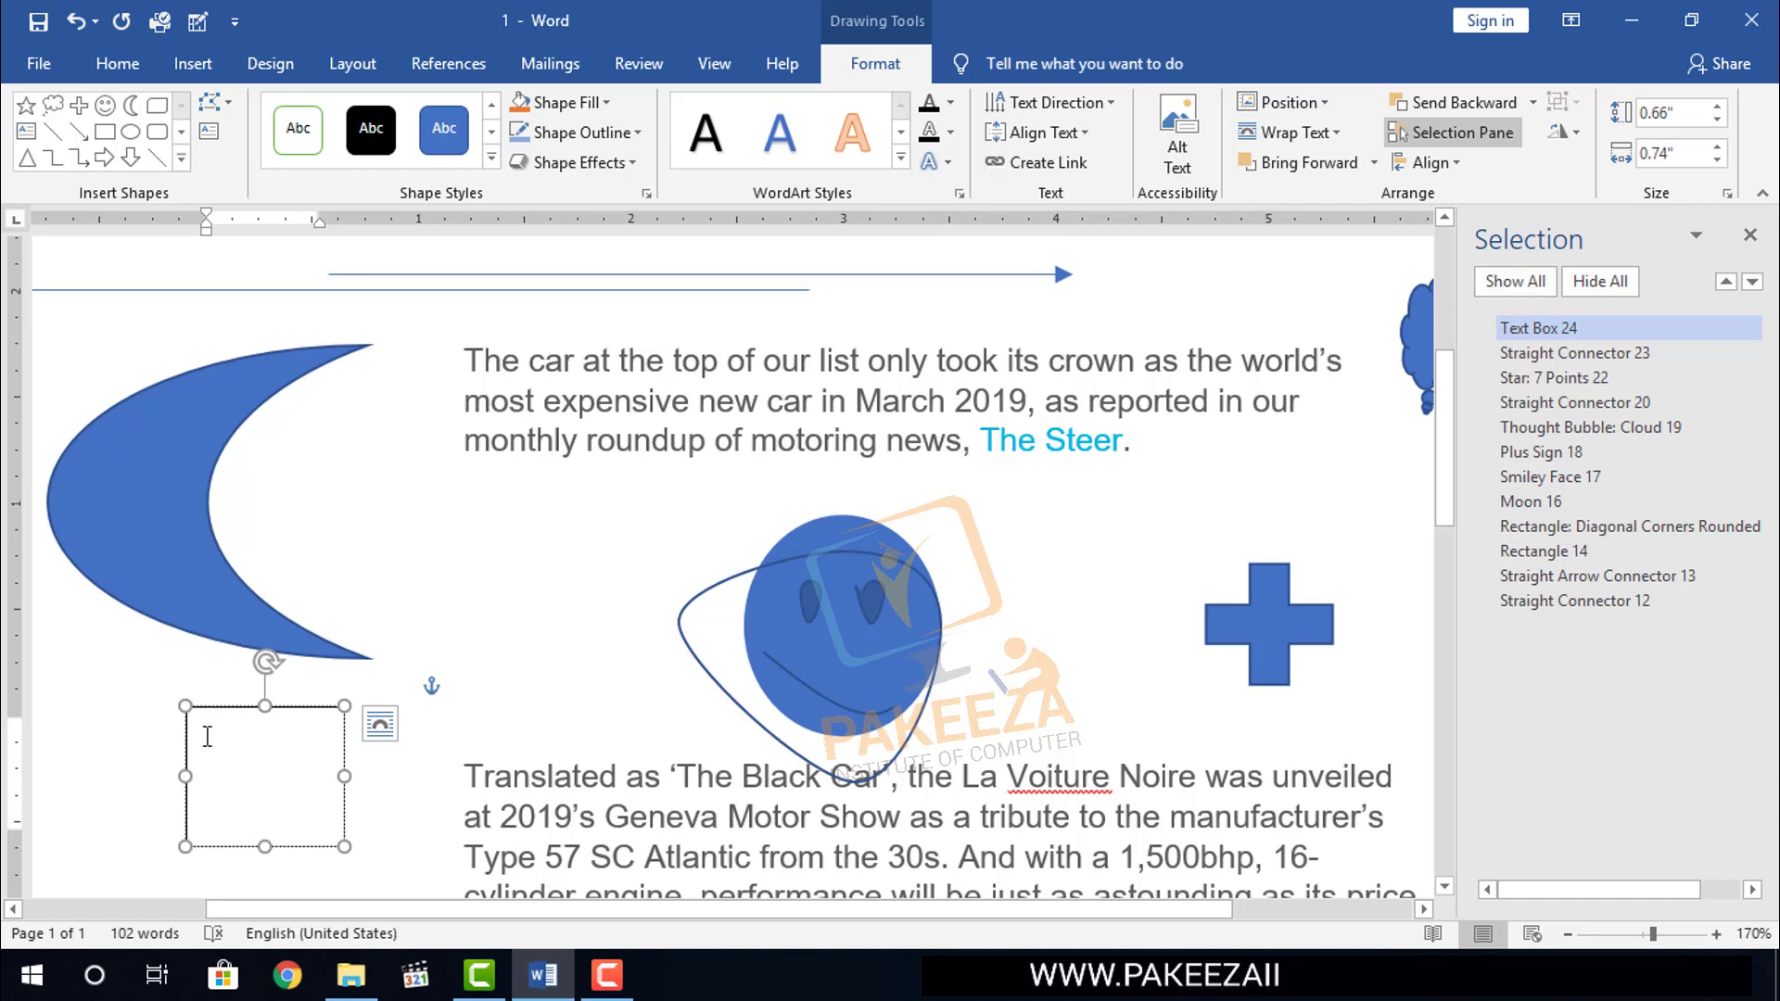
- Enter "Pakeeza" and, in a new paragraph, "Institute of" in the text box
{"action": "type", "text": "pak"}
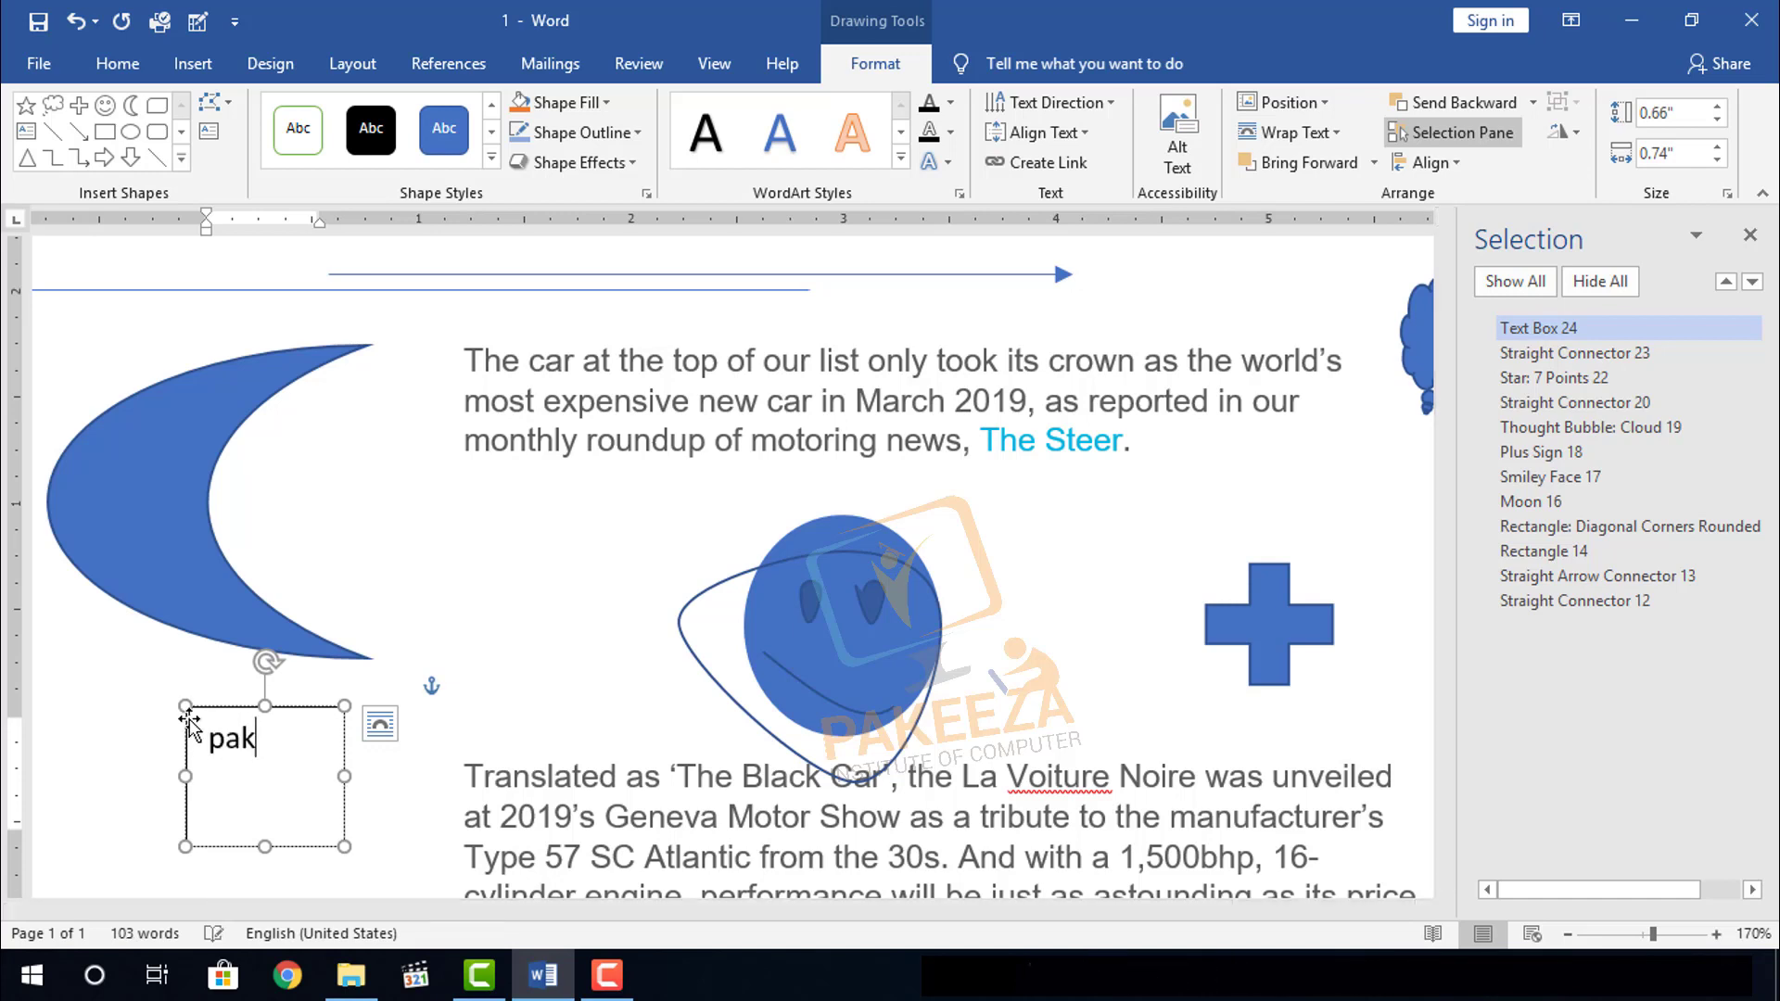
{"action": "type", "text": "eez"}
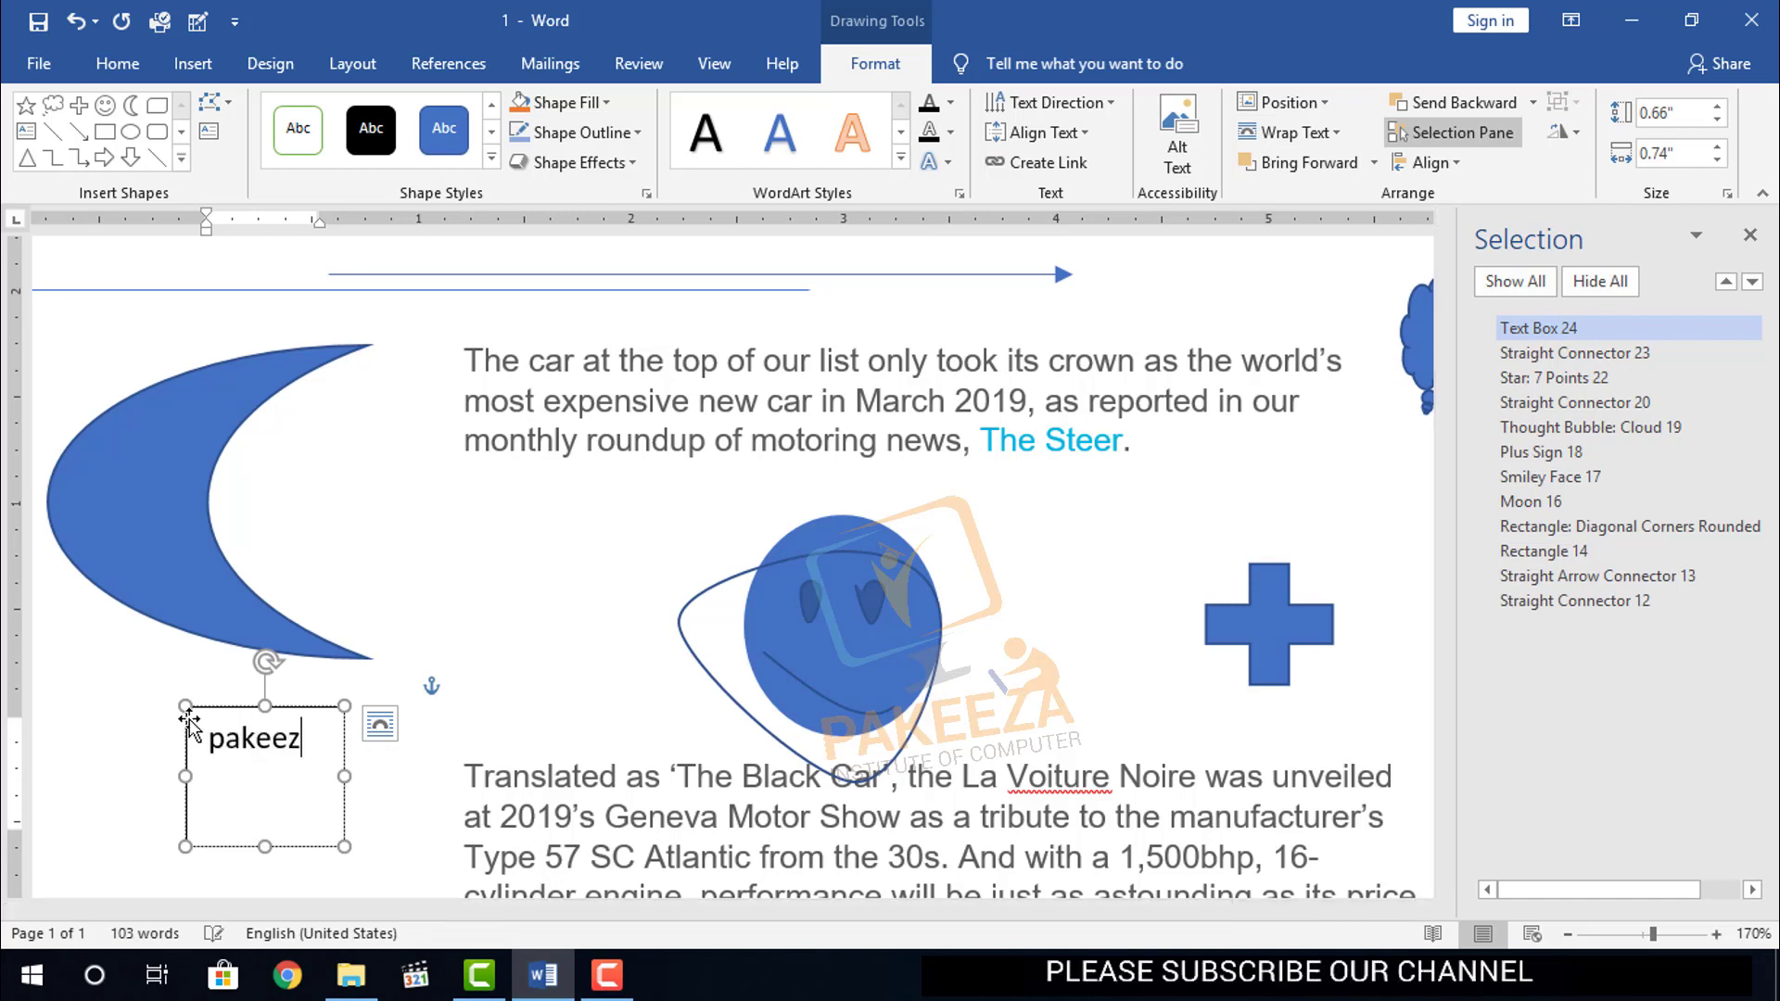
{"action": "type", "text": "a"}
{"action": "key", "text": "Return"}
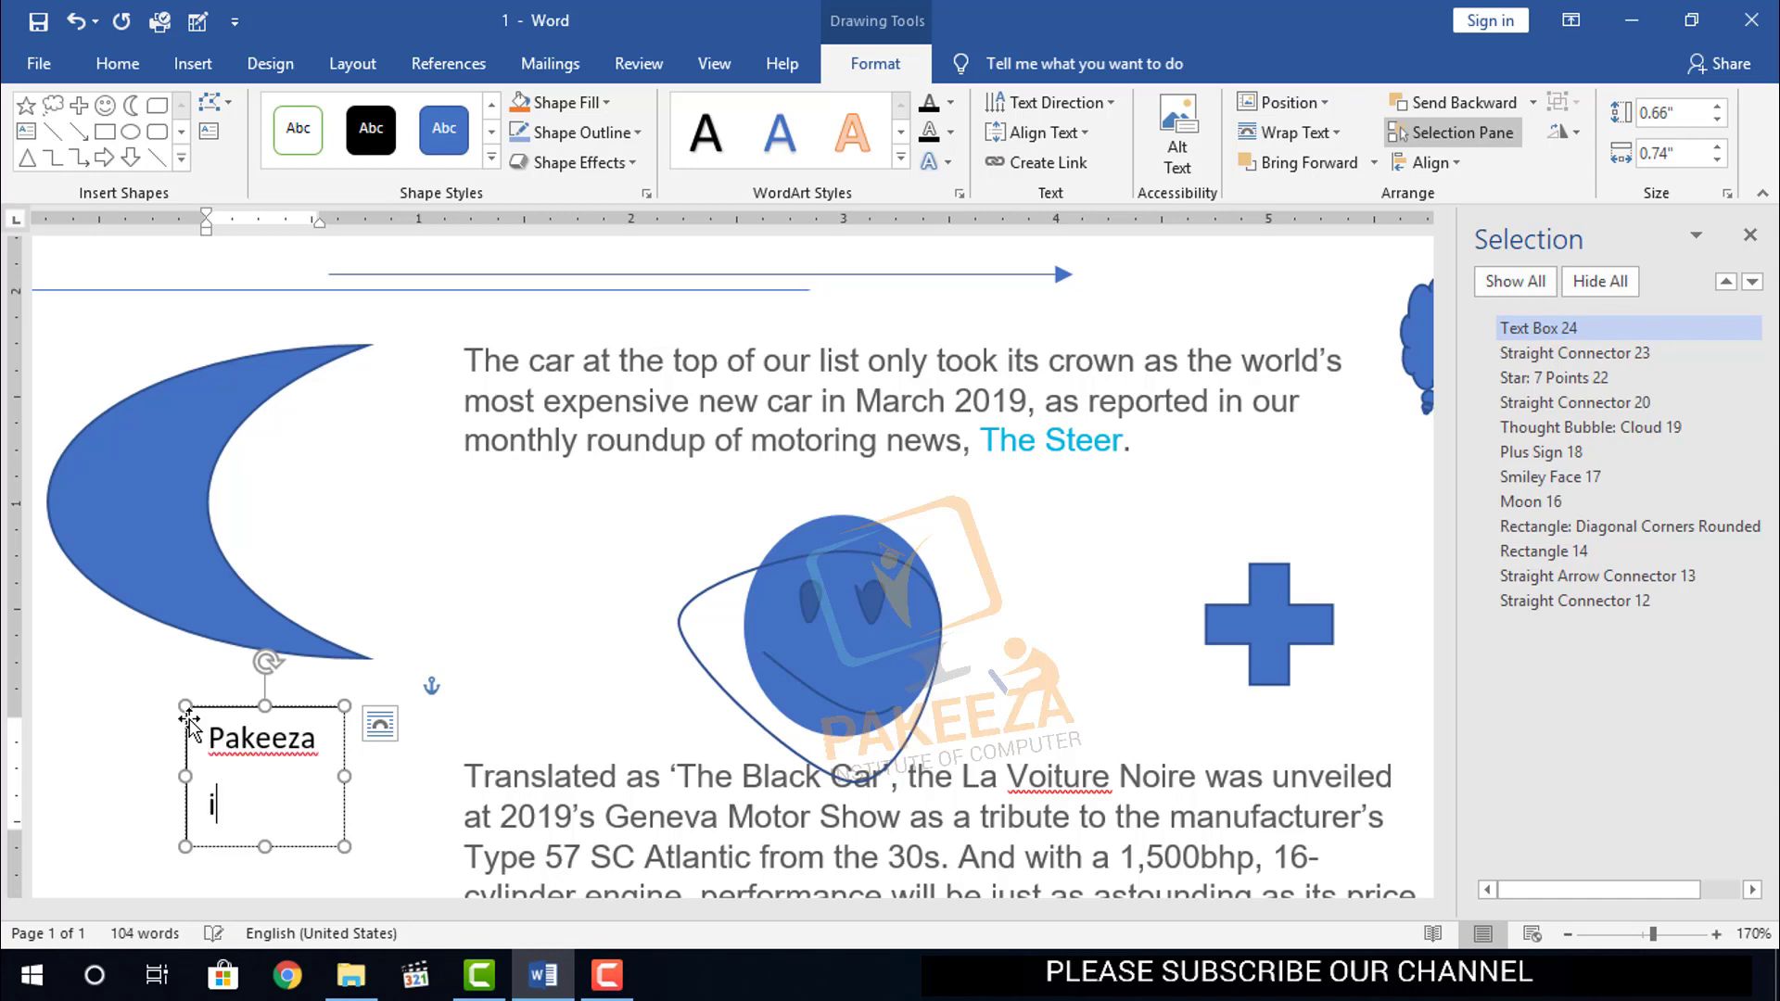
{"action": "type", "text": "institute"}
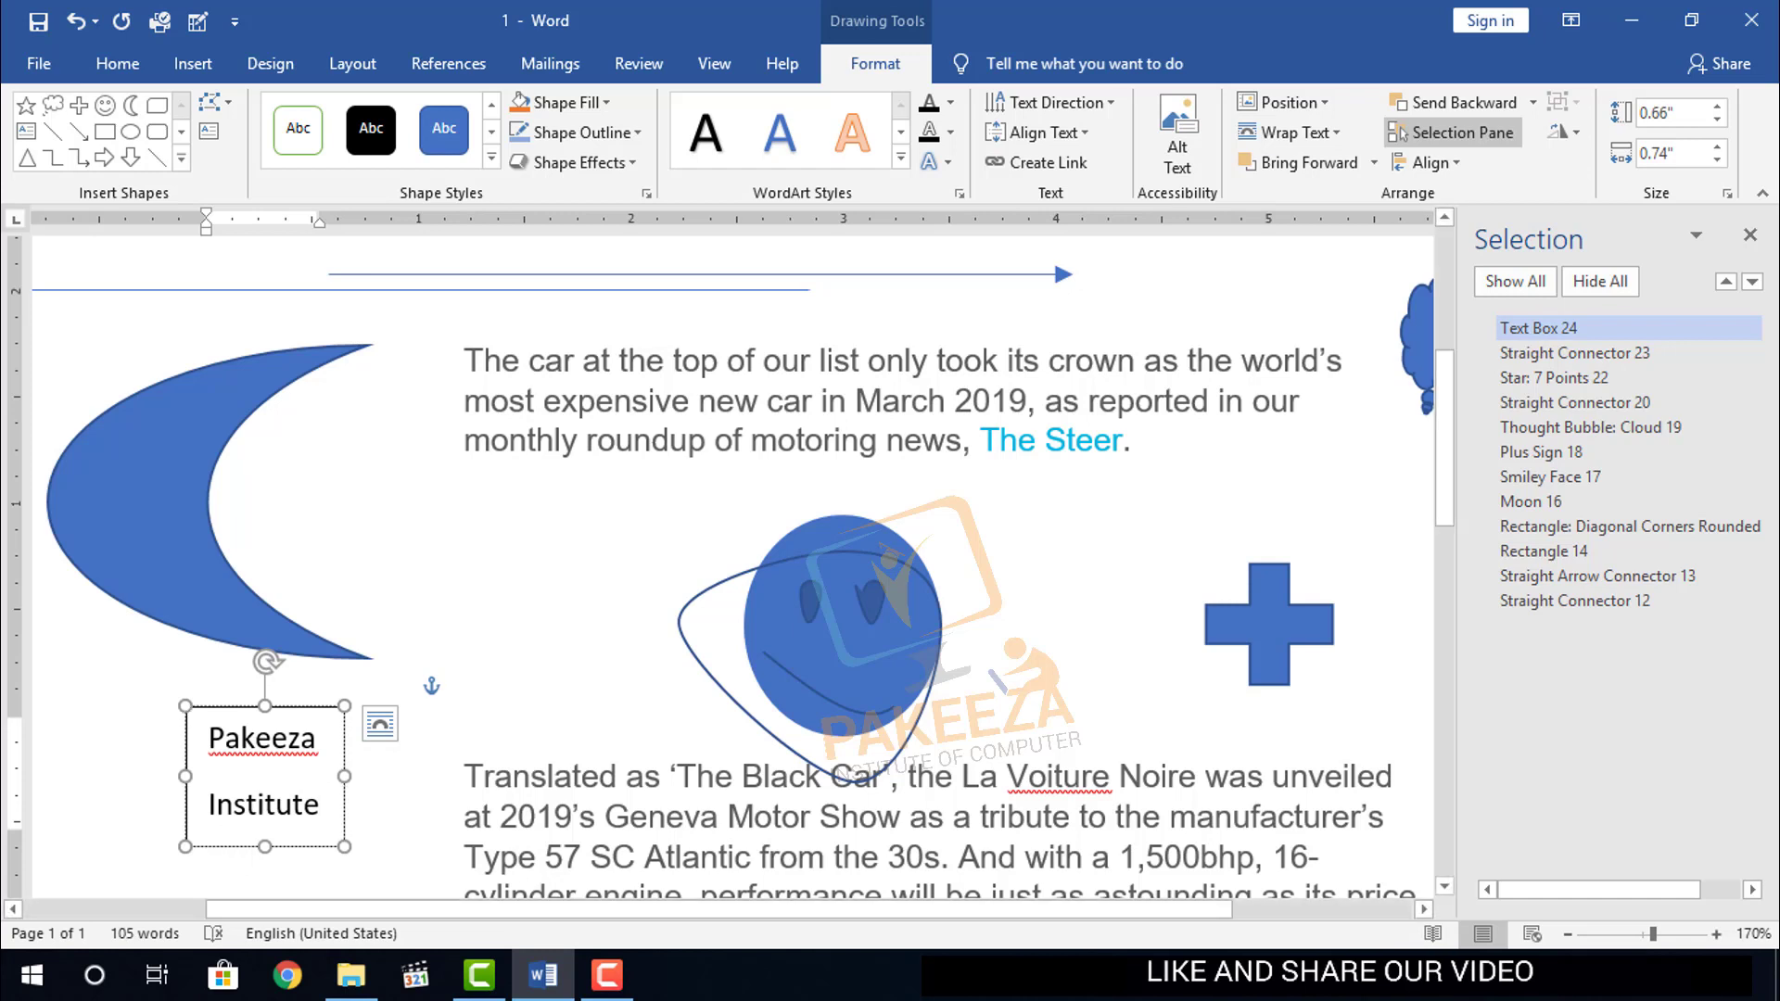
- Enlarge the text box to about 0.9 in high and 0.85 in wide so its text fits
{"action": "scroll", "coordinate": [273, 649], "scroll_direction": "down", "scroll_amount": 3}
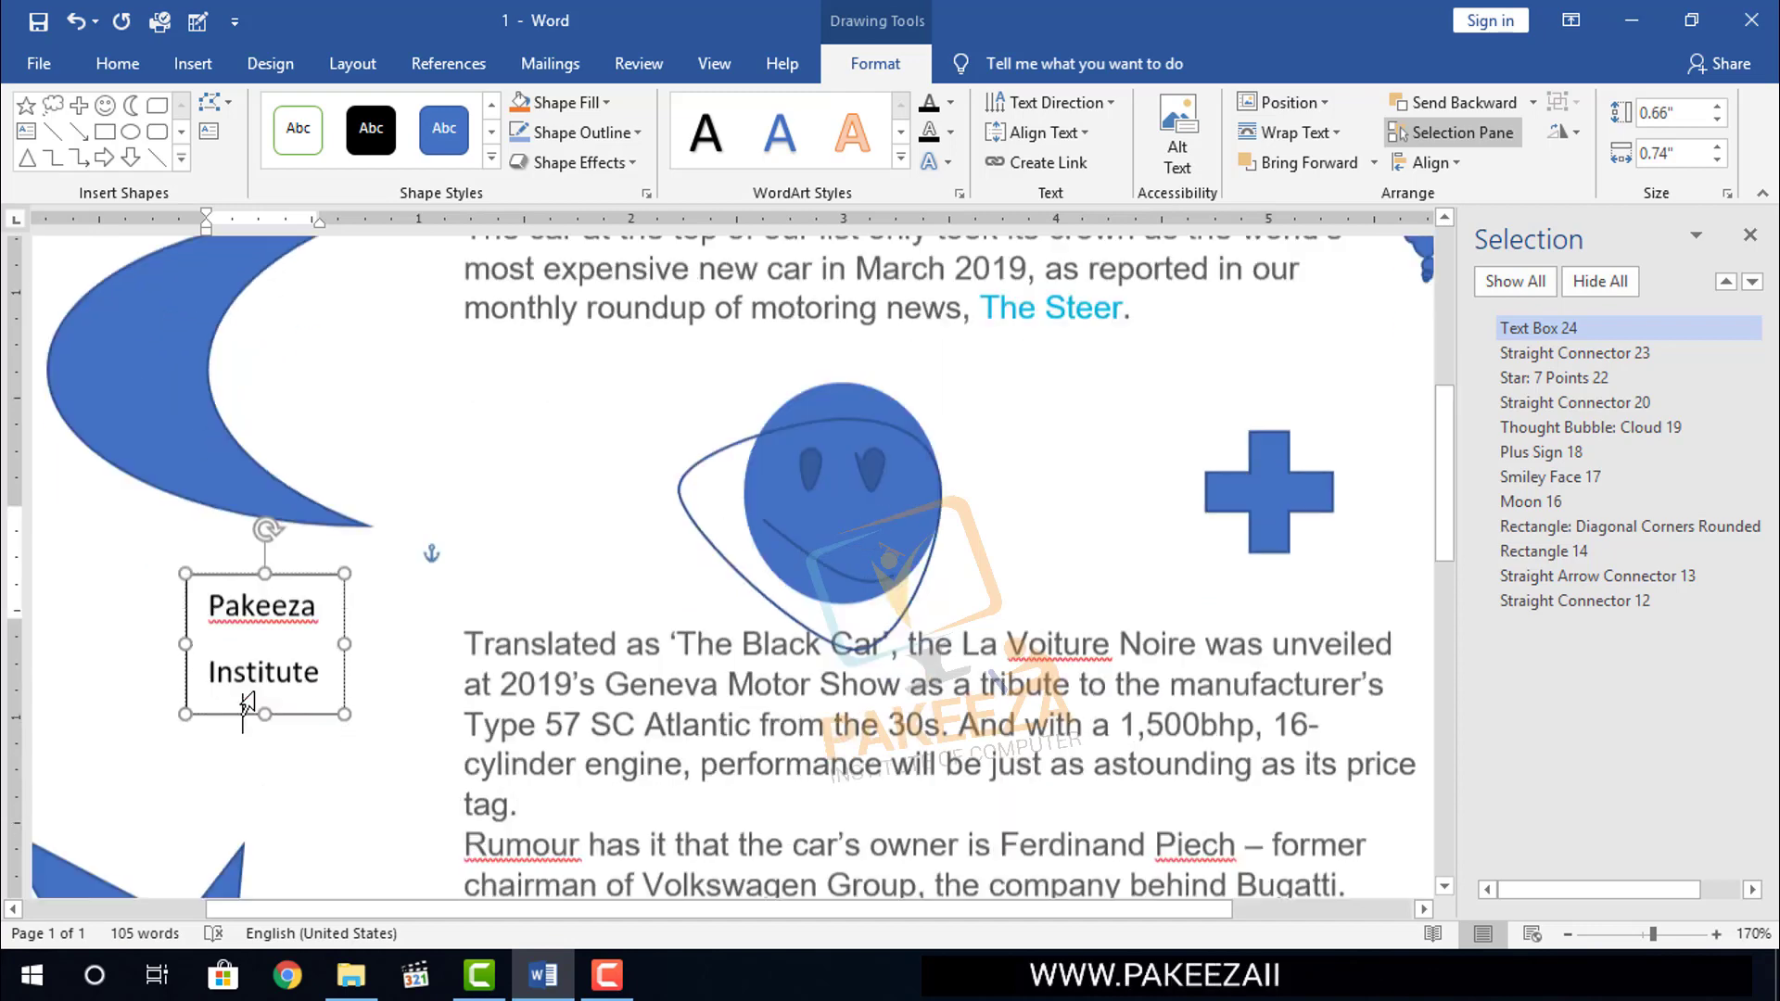
{"action": "left_click_drag", "start_coordinate": [343, 530], "coordinate": [363, 580]}
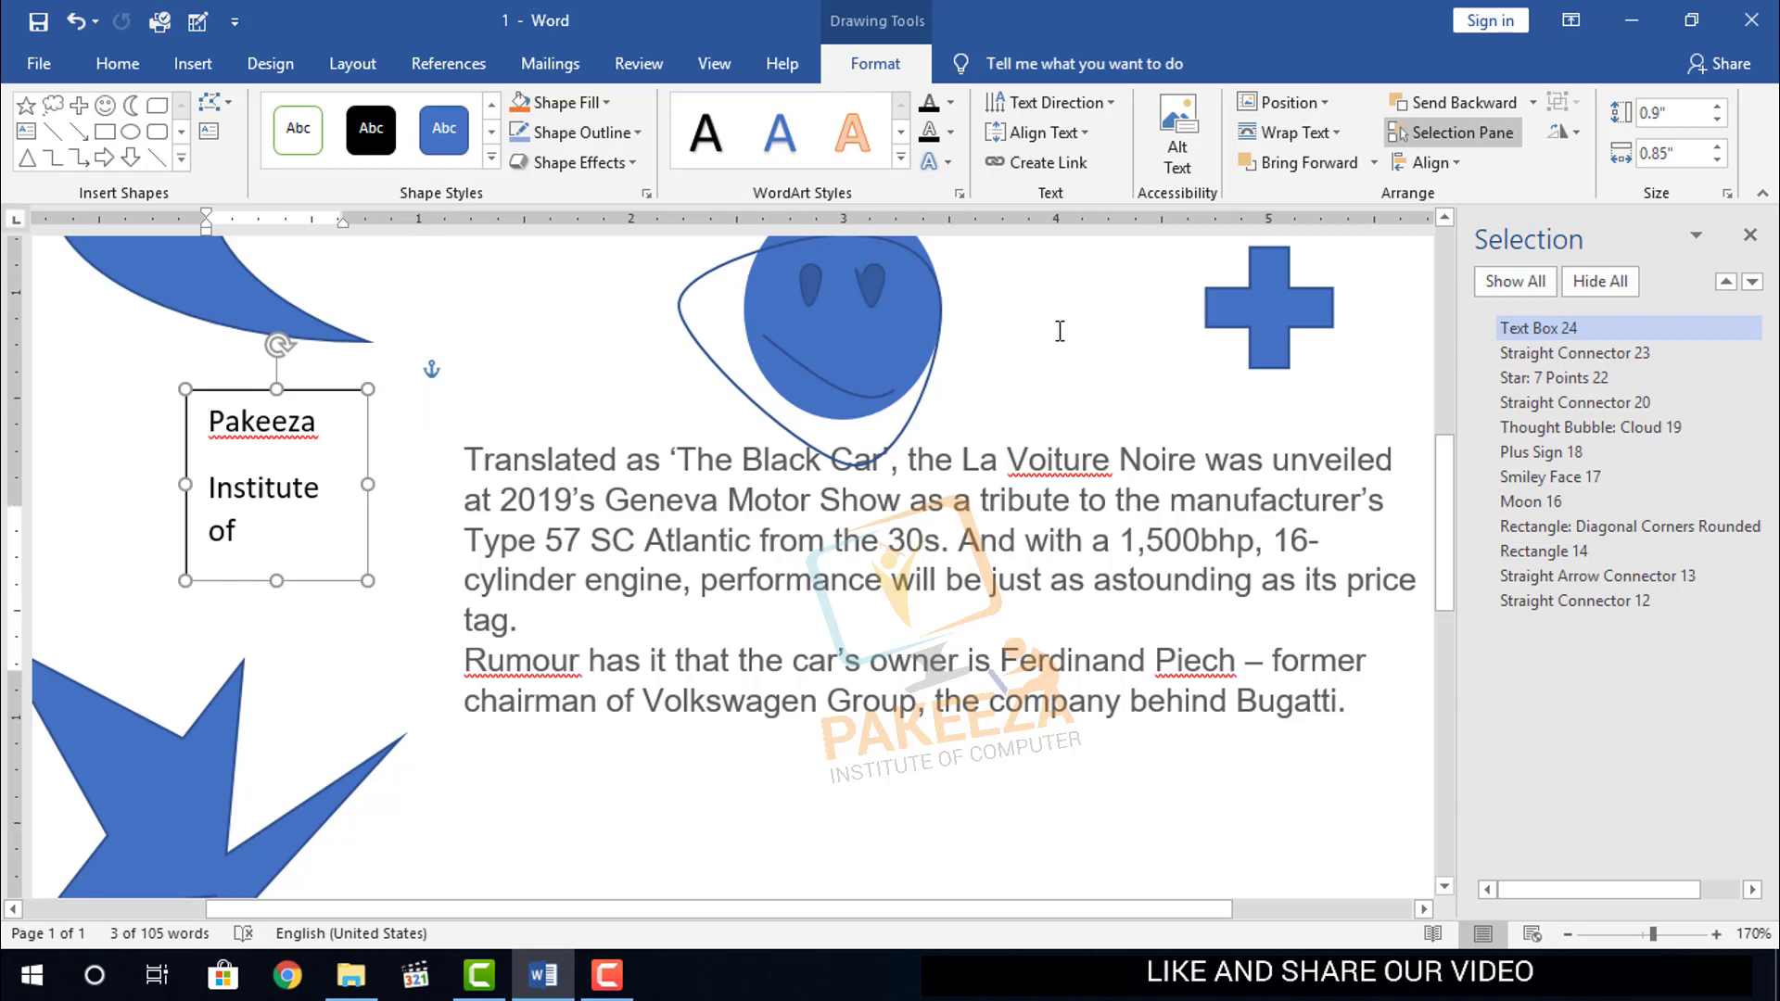
{"action": "scroll", "coordinate": [1058, 332], "scroll_direction": "up", "scroll_amount": 3}
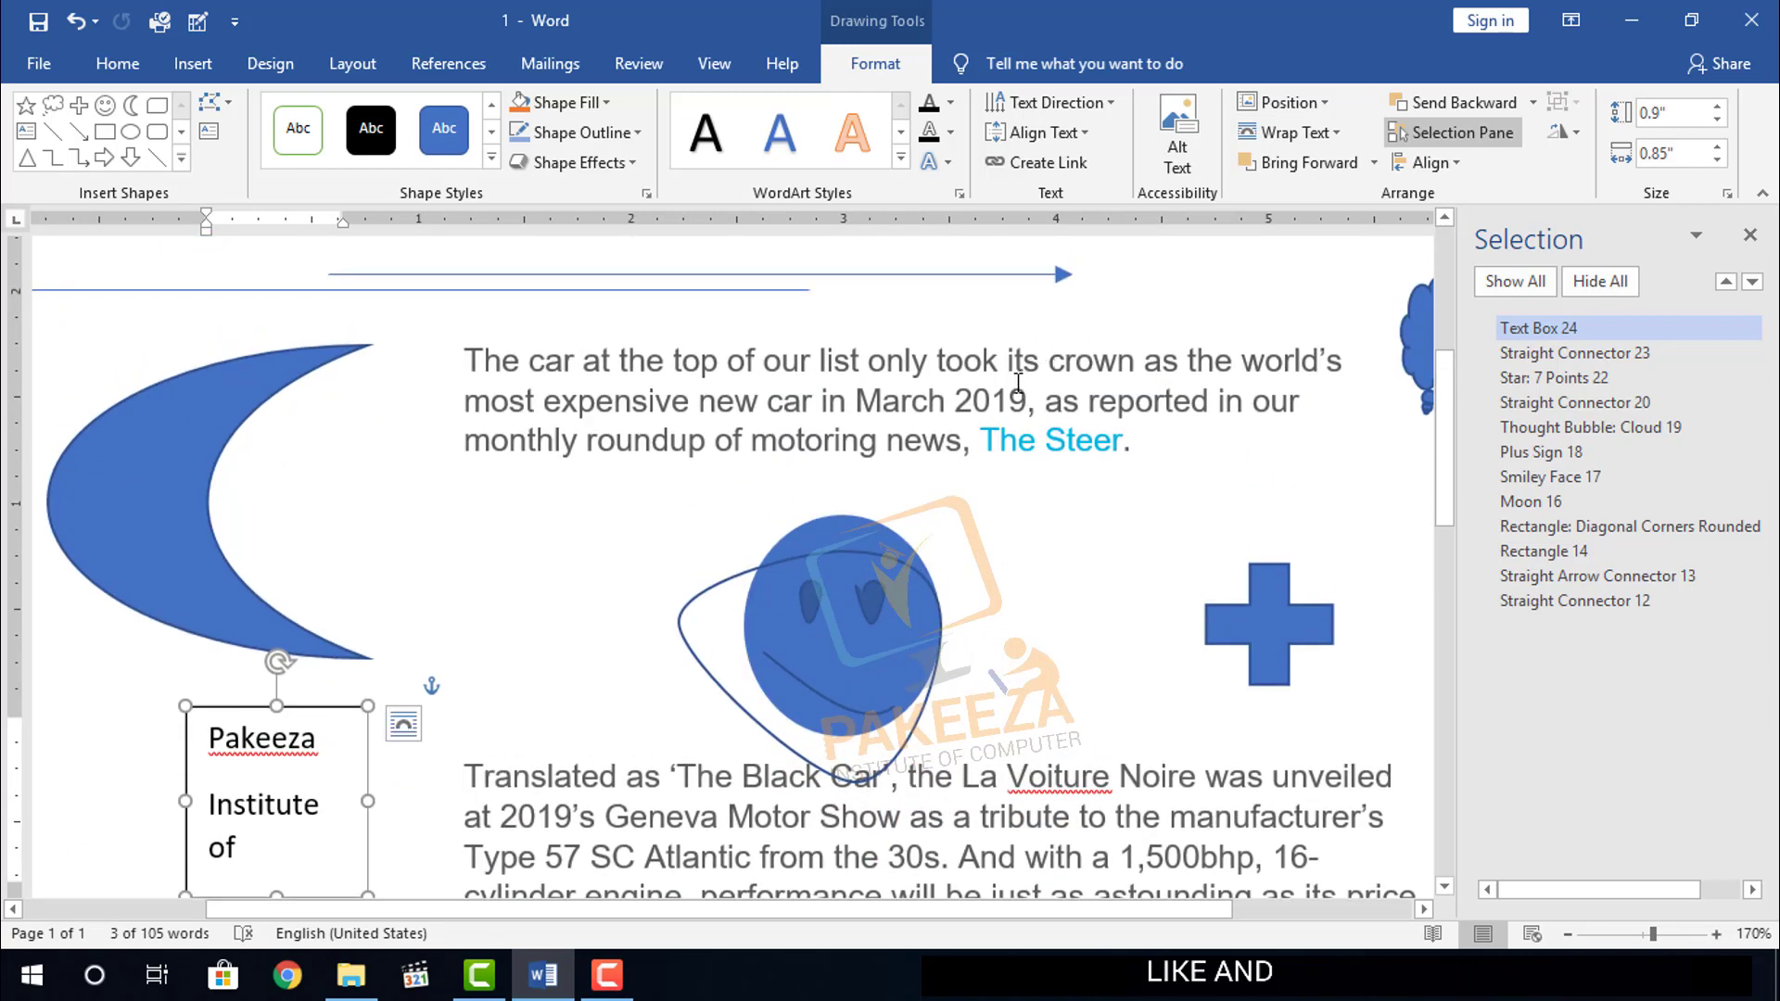